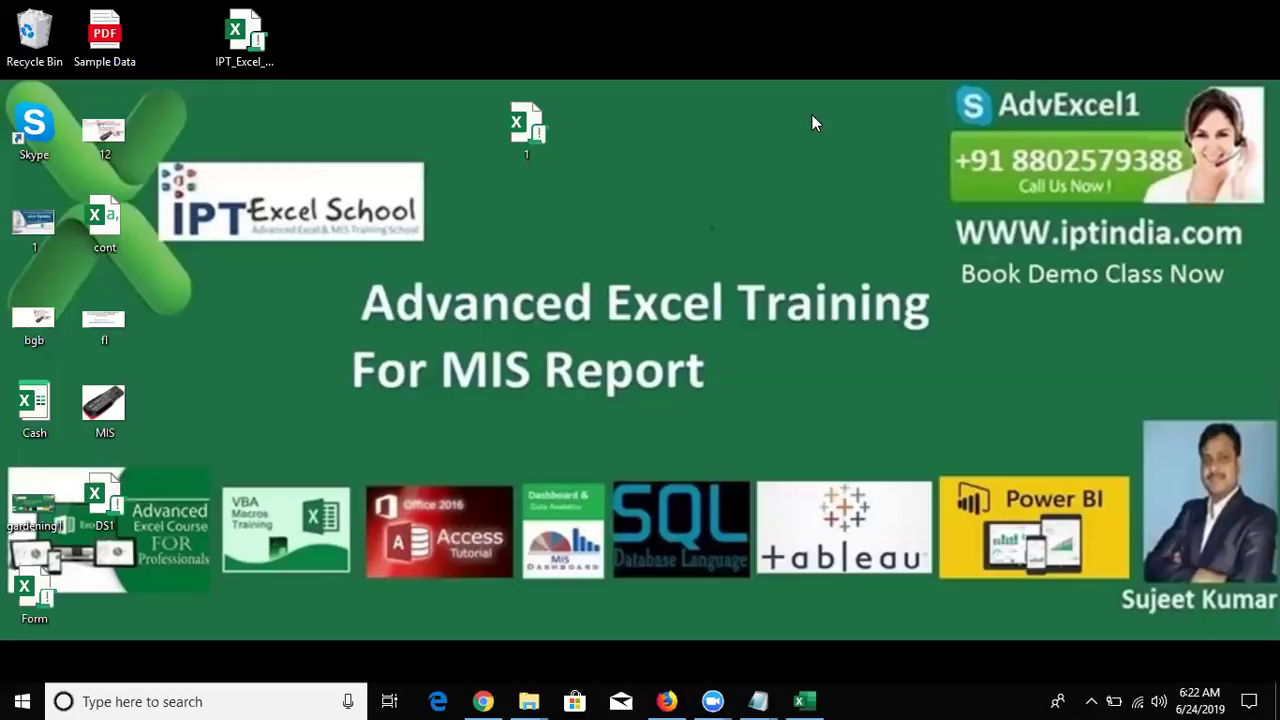
In Book1's Sheet1, enter 'analysis' in C1 and 'aglorithm' in C2.
left_click(801, 701)
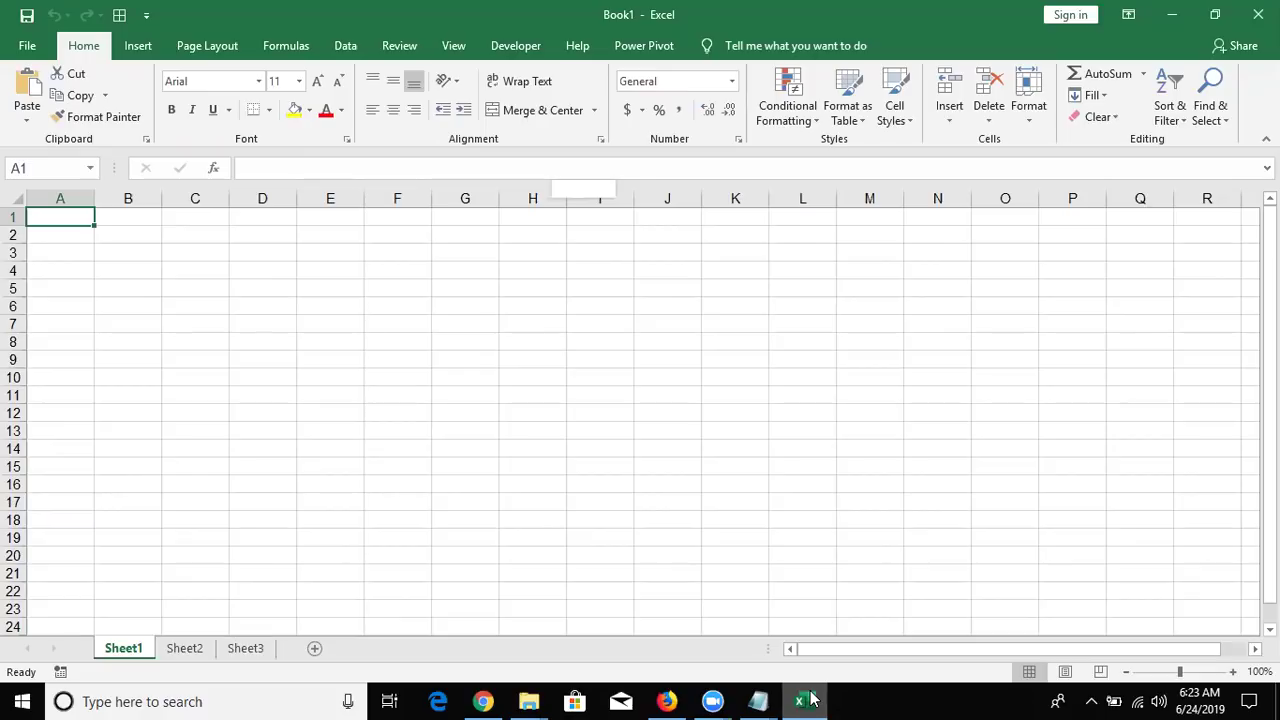
key("Down")
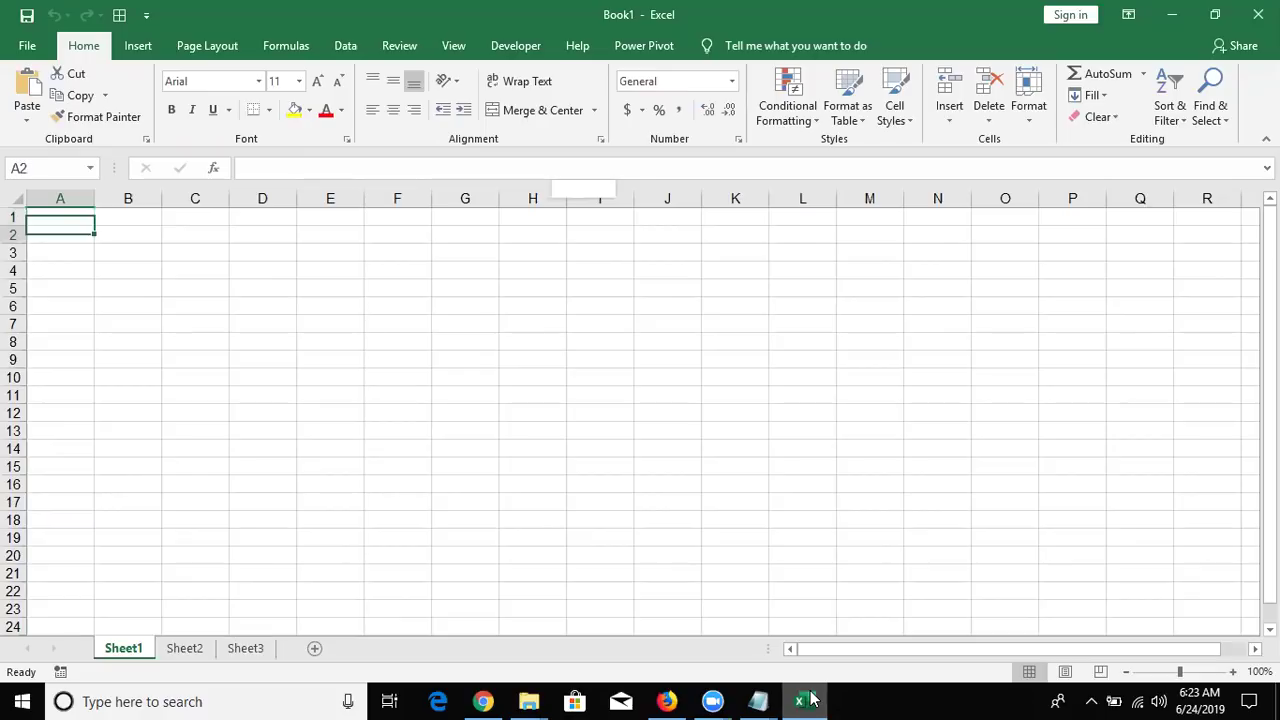
key("Up")
key("Right")
key("Right")
type("an")
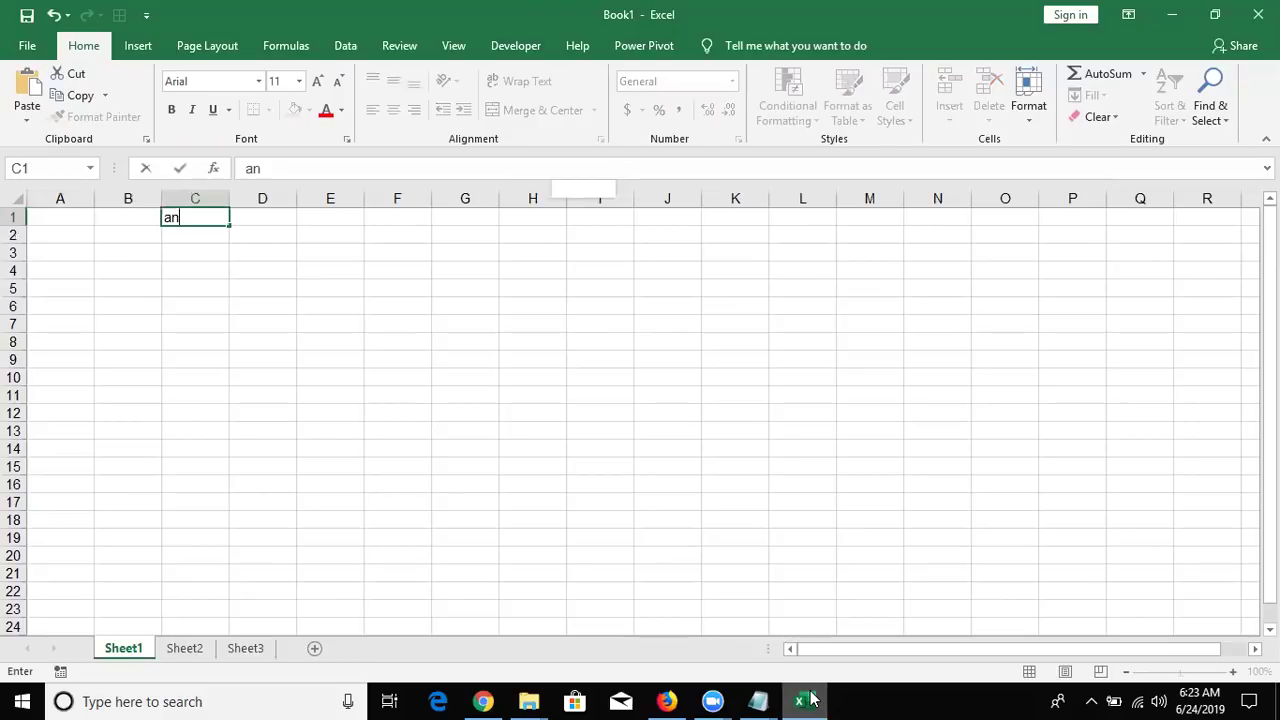
type("aly")
type("s")
type("is")
key("Return")
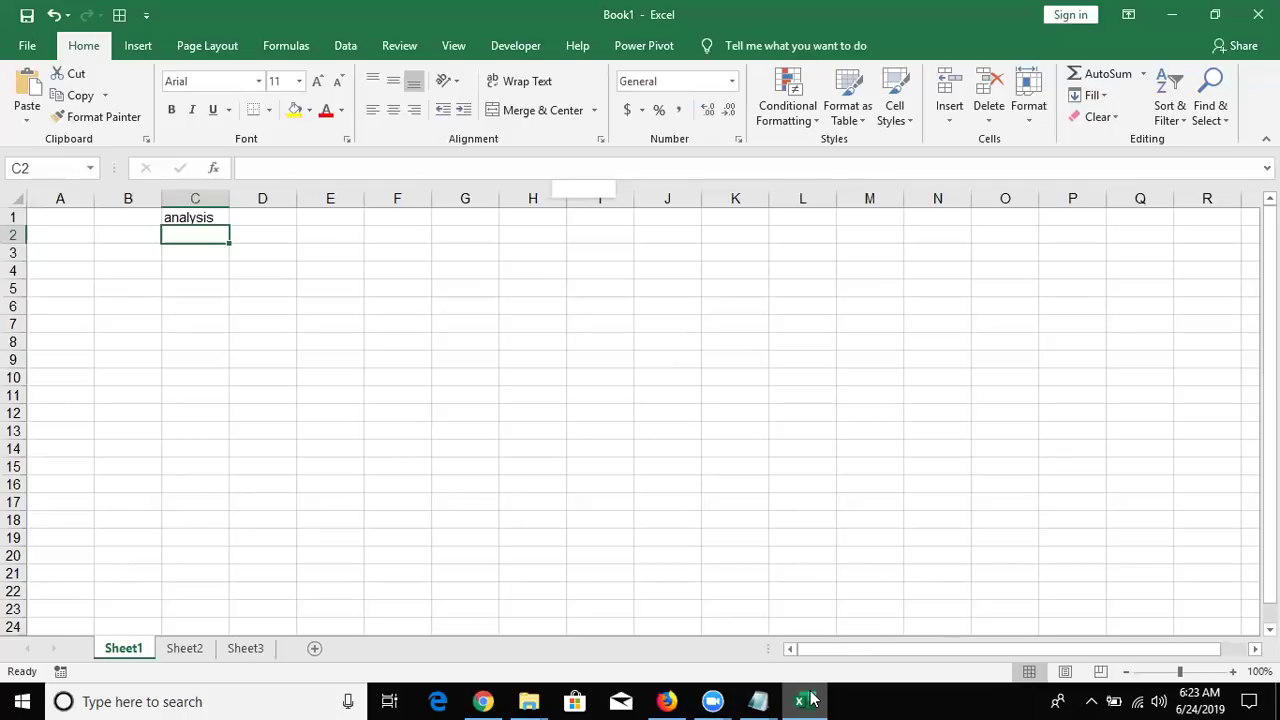
type("analysis")
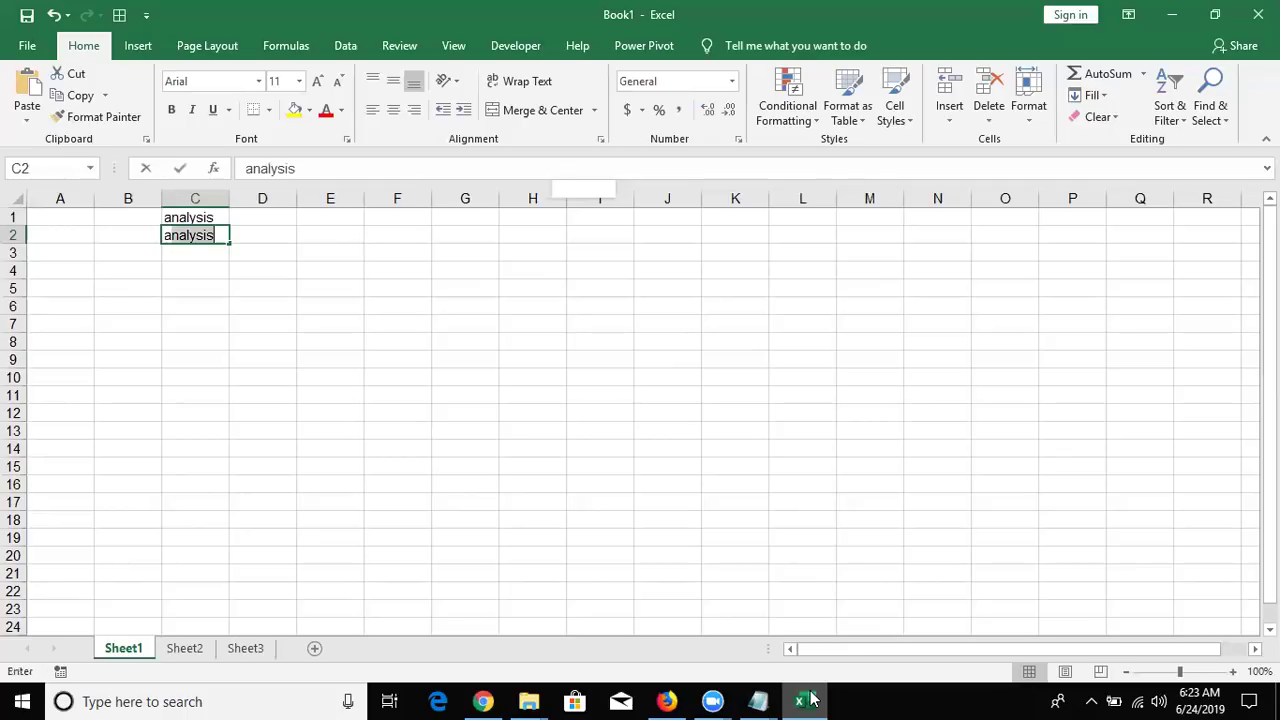
type("glor")
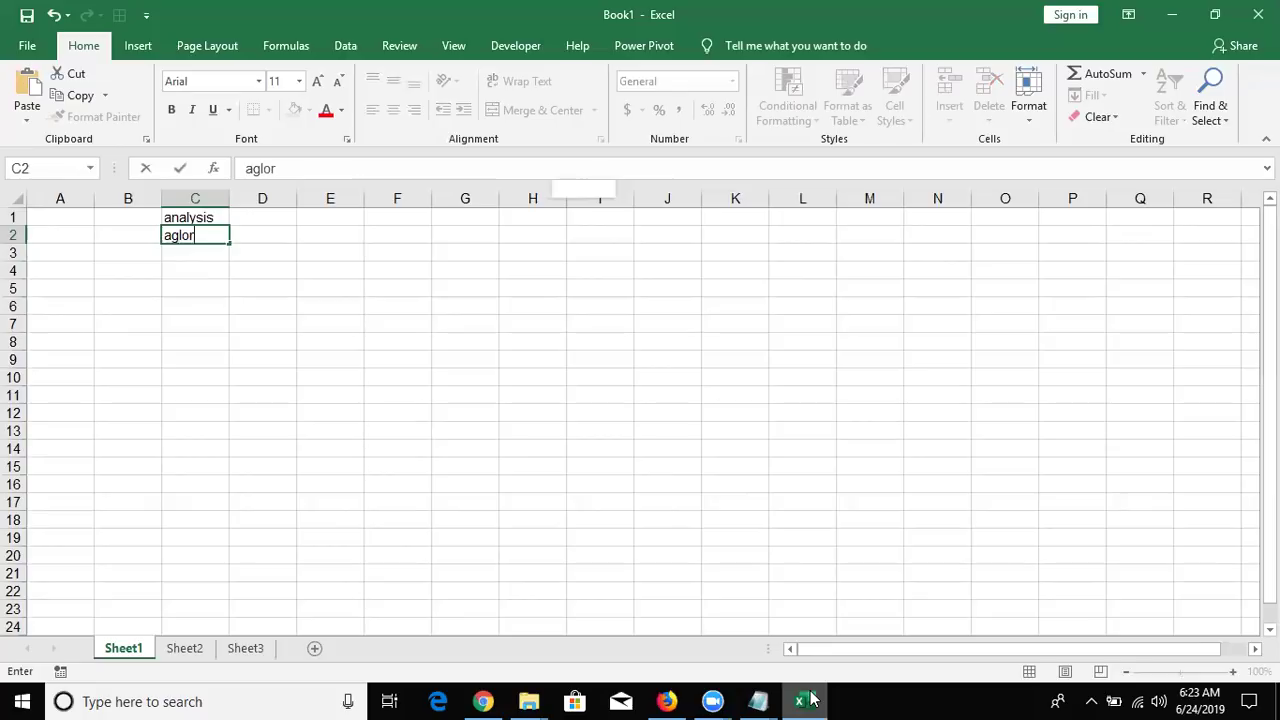
type("ithm")
key("Return")
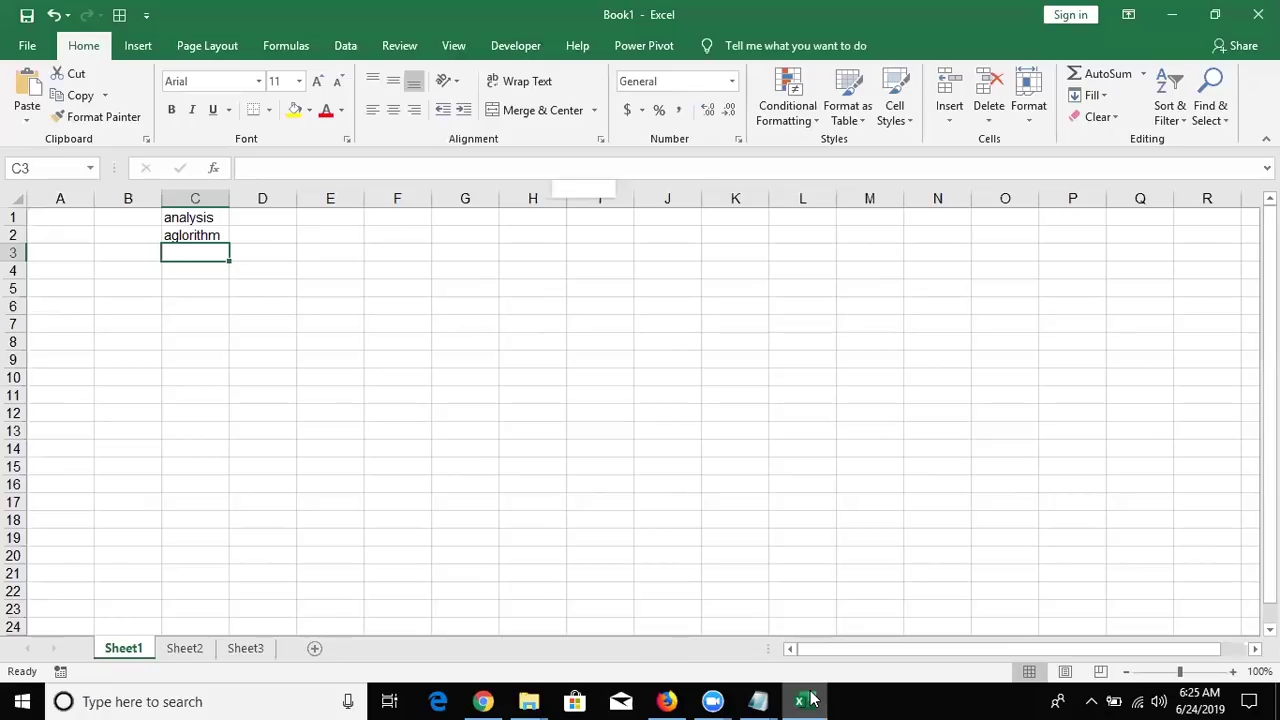
Enter 'code' in C3 and 'test' in C4.
type("ci")
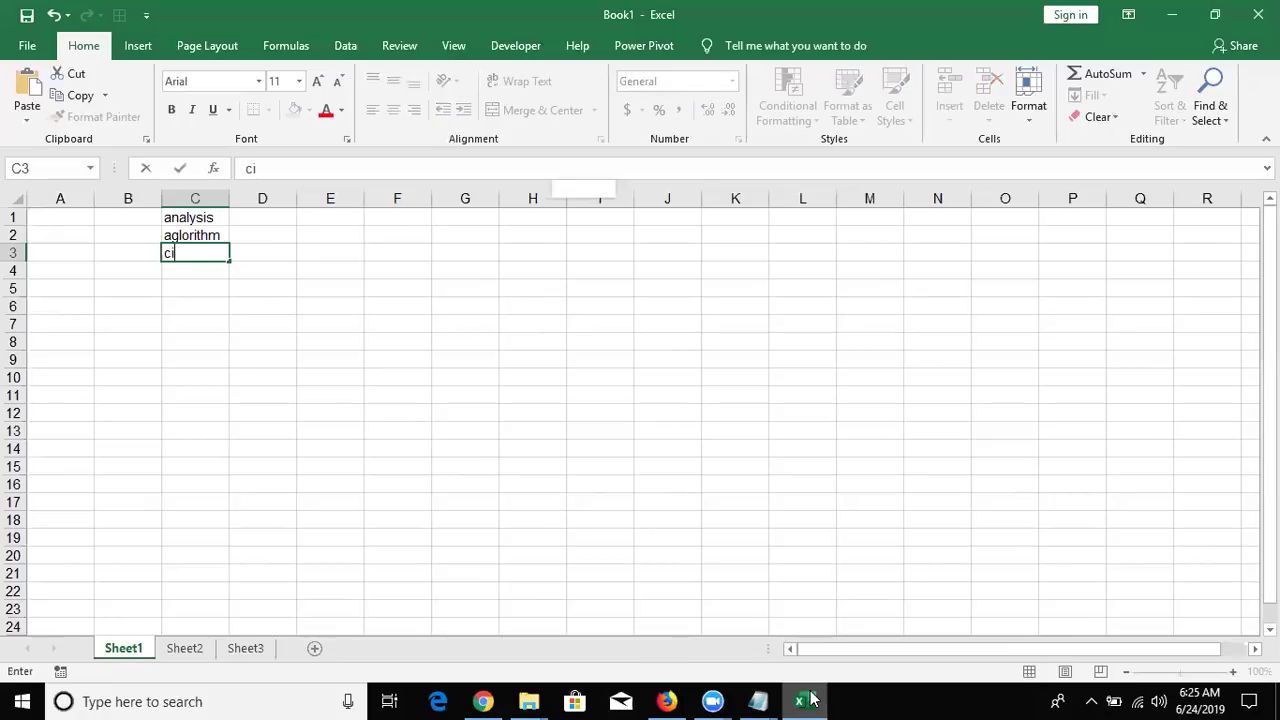
key("BackSpace")
type("o")
type("de")
key("Return")
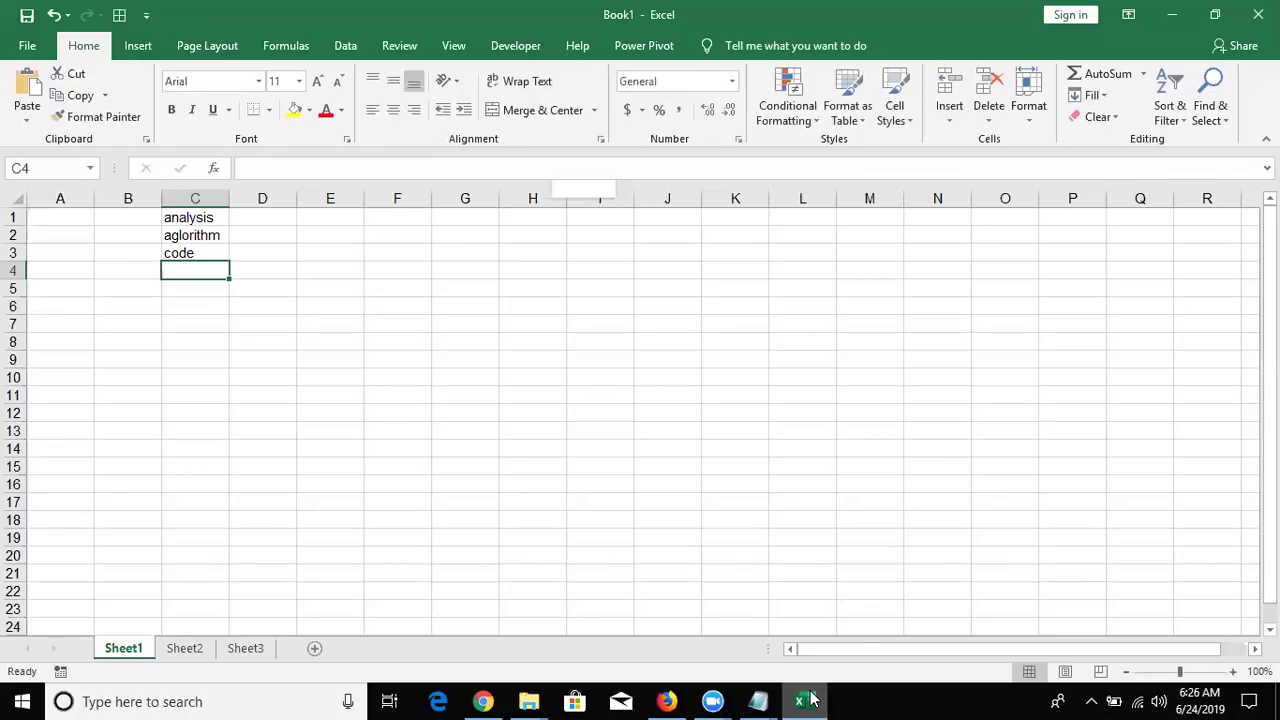
type("tes")
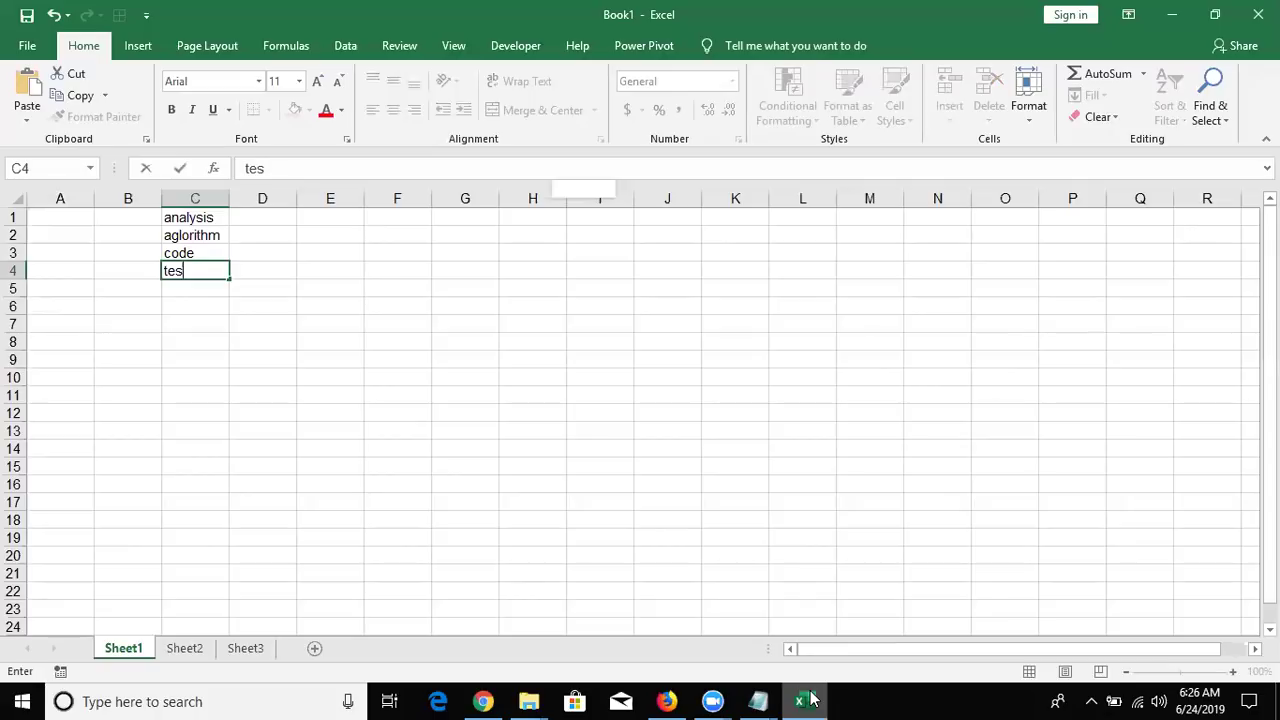
type("t")
key("Return")
Put 'recode' in D4 beside the test cell.
key("Up")
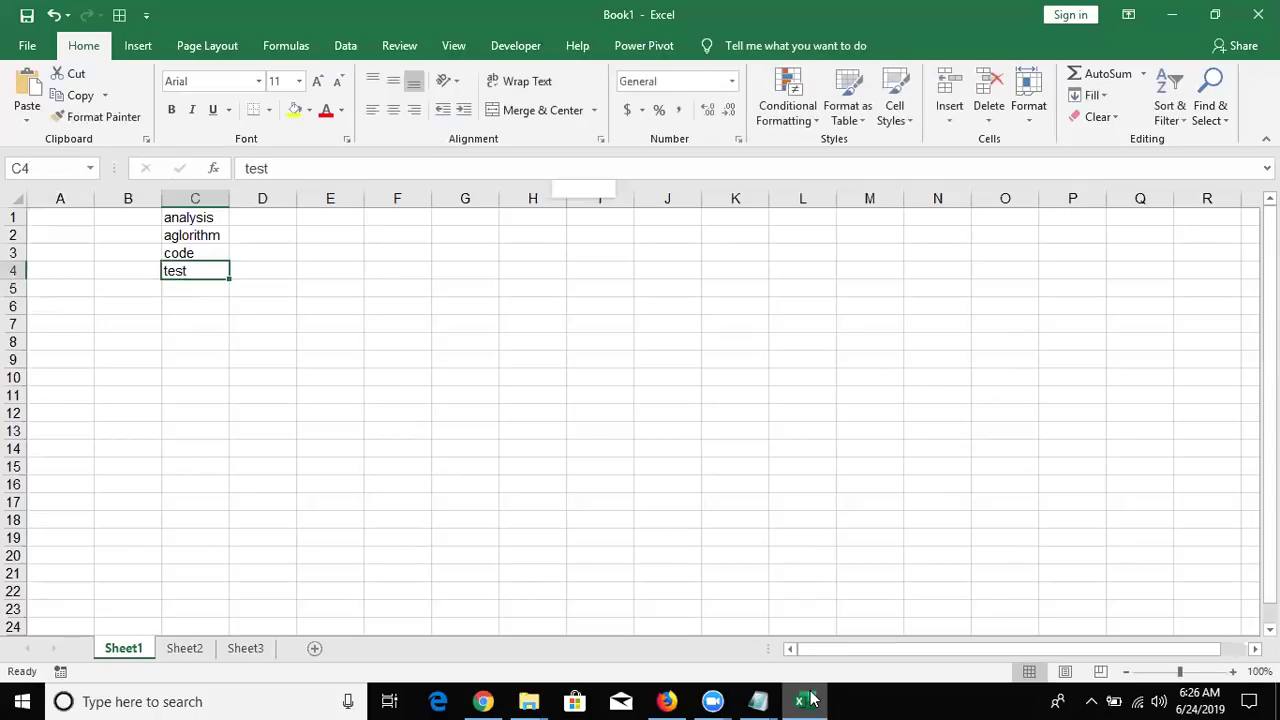
key("Up")
key("Down")
key("Right")
type("recode")
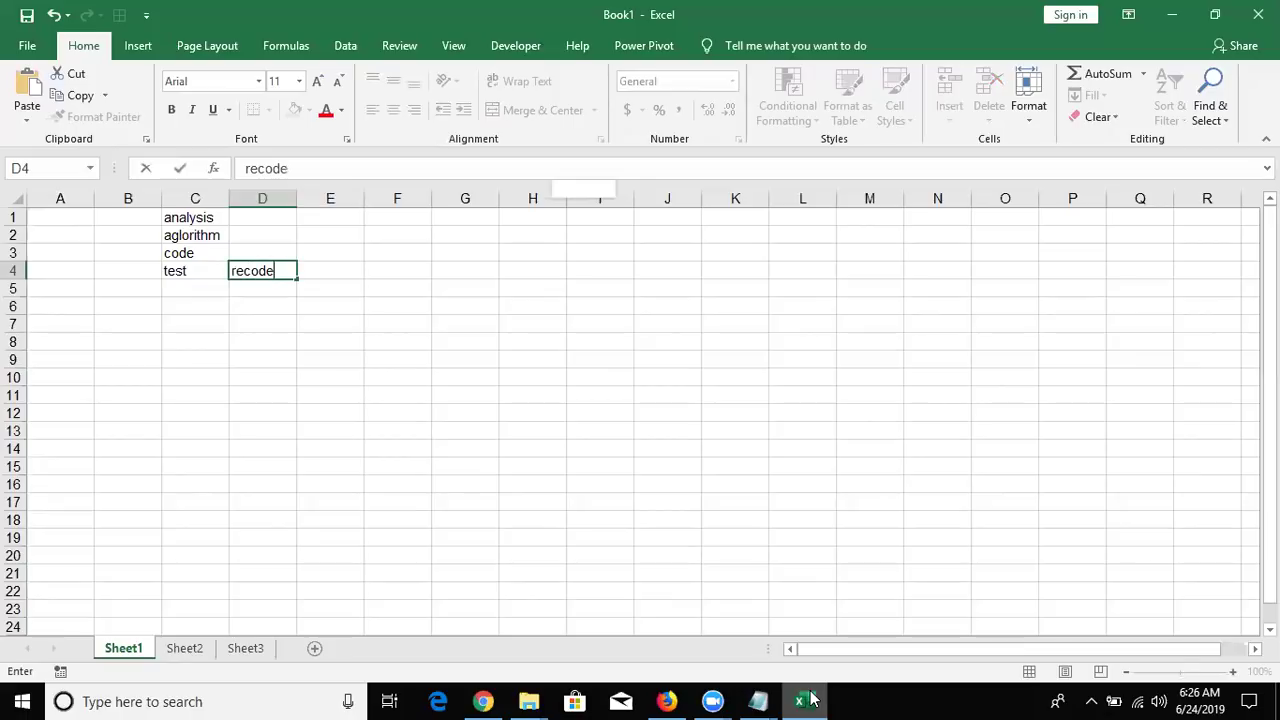
key("Return")
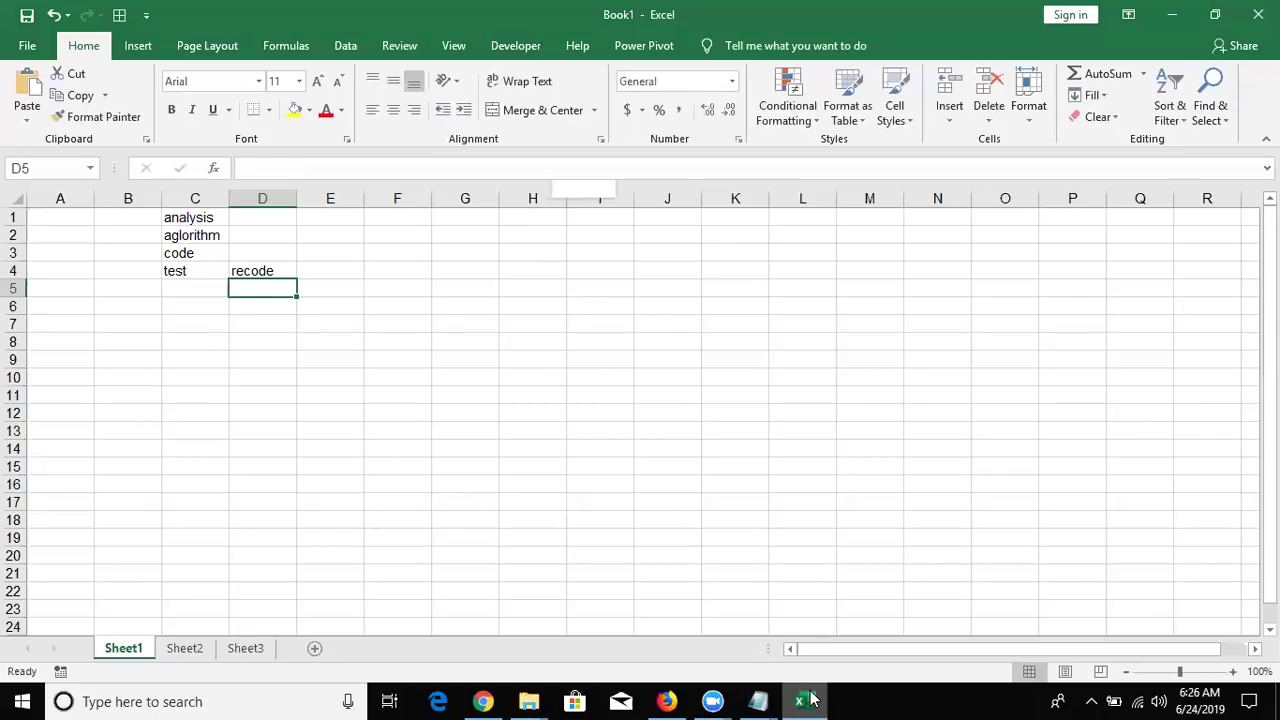
Enter 'retest' in E4 and 'apply' in C5.
key("Up")
key("Right")
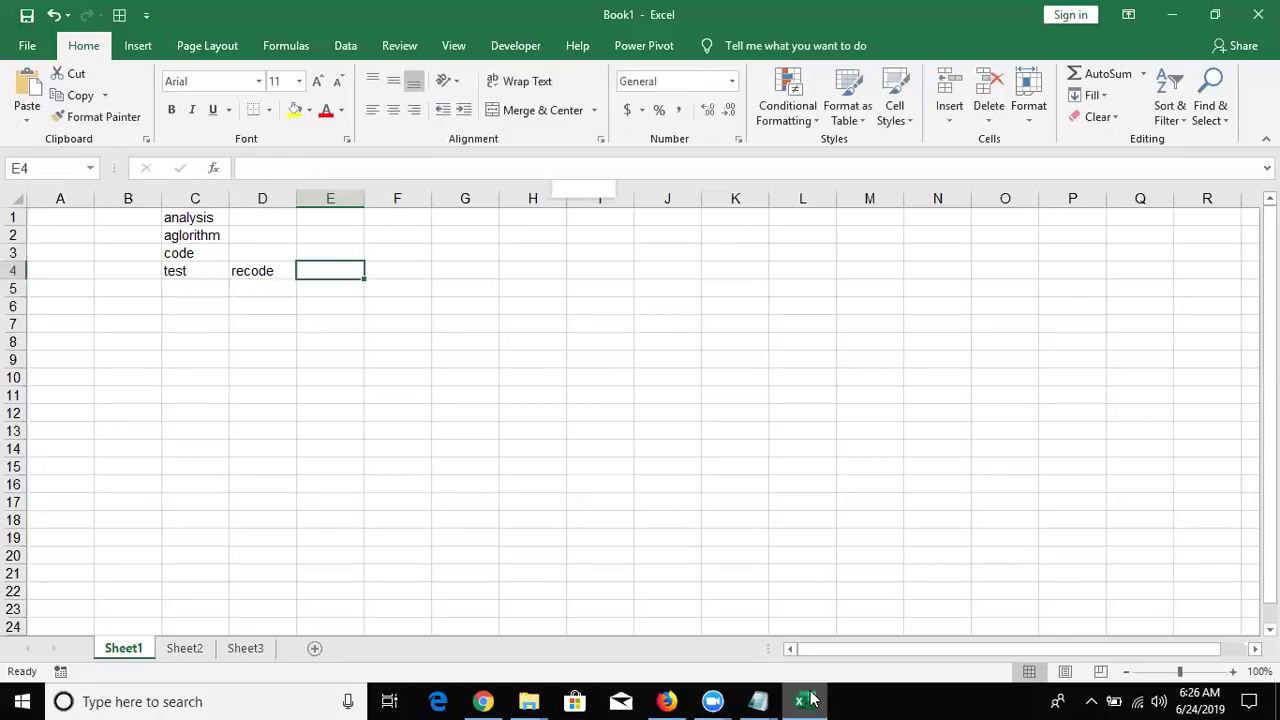
type("retest")
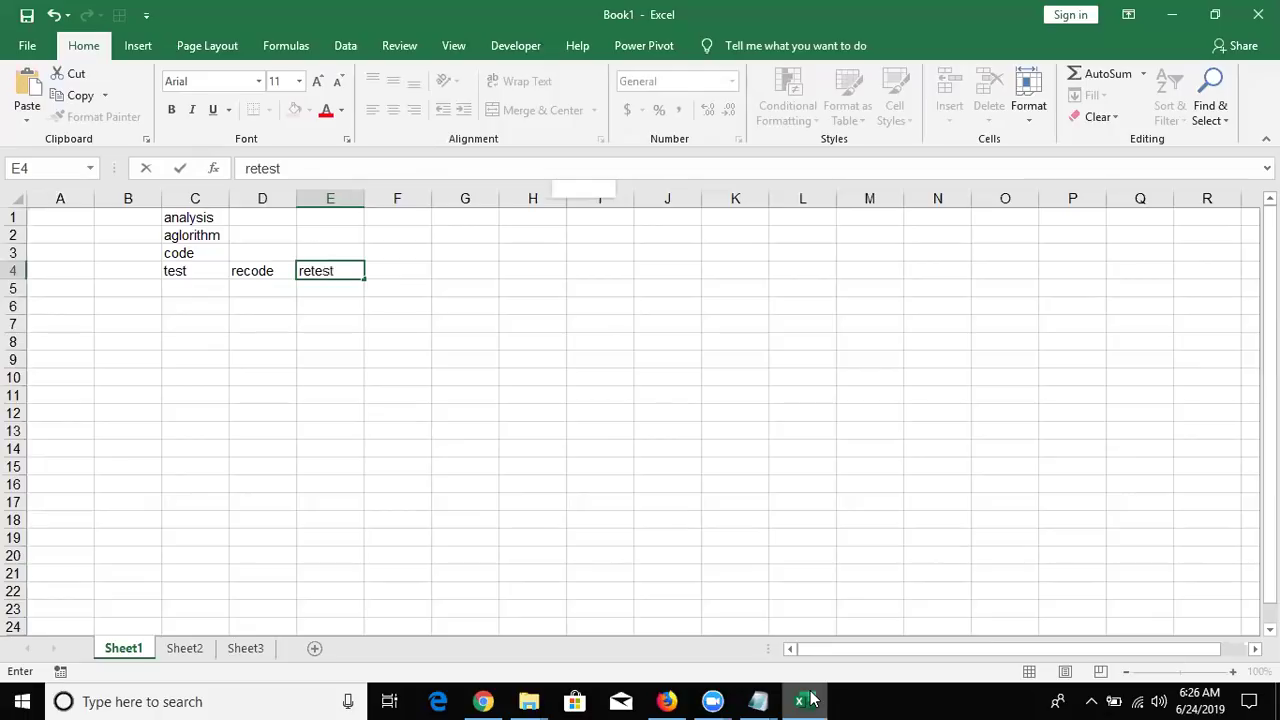
key("ctrl+Return")
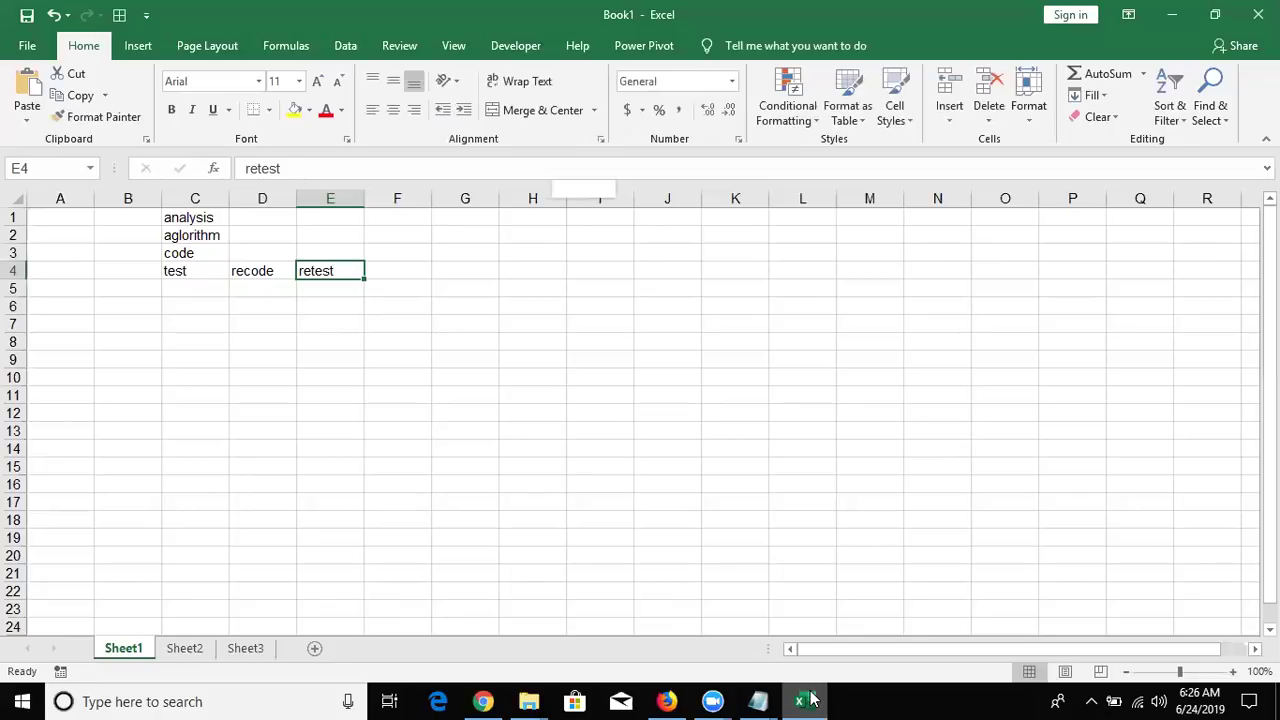
key("Down")
key("Left")
key("Left")
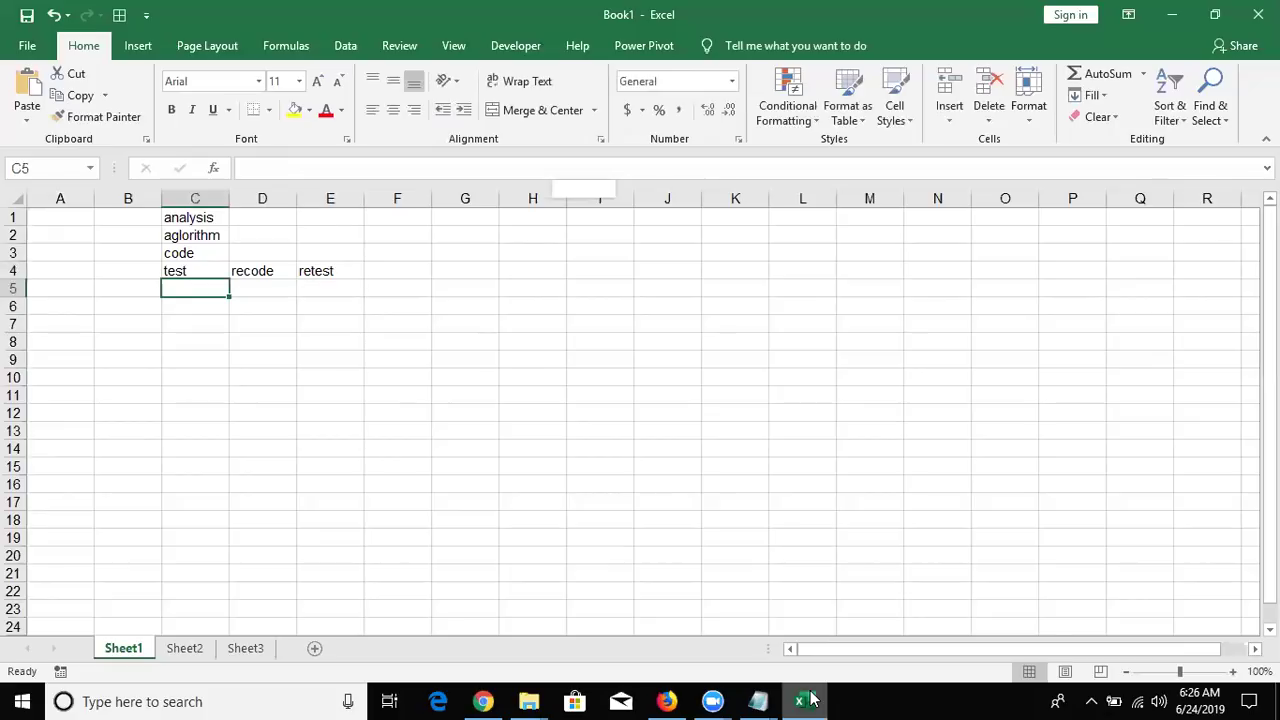
type("apply")
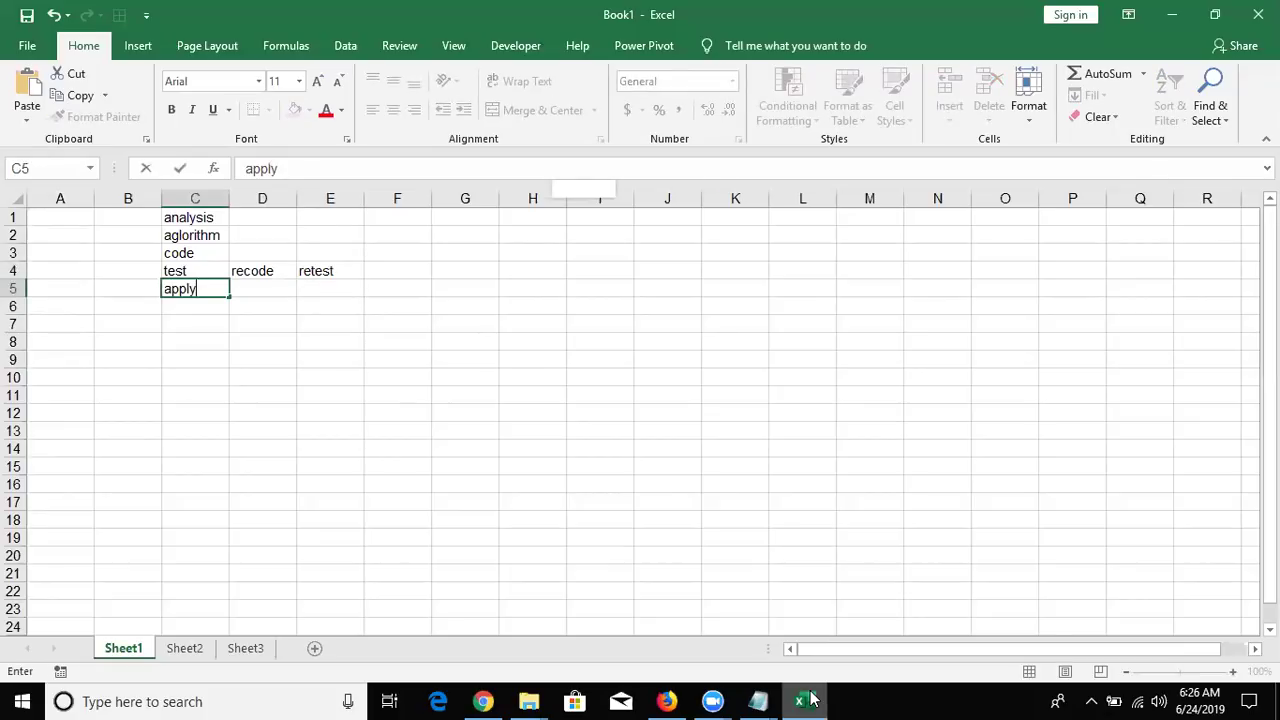
key("Return")
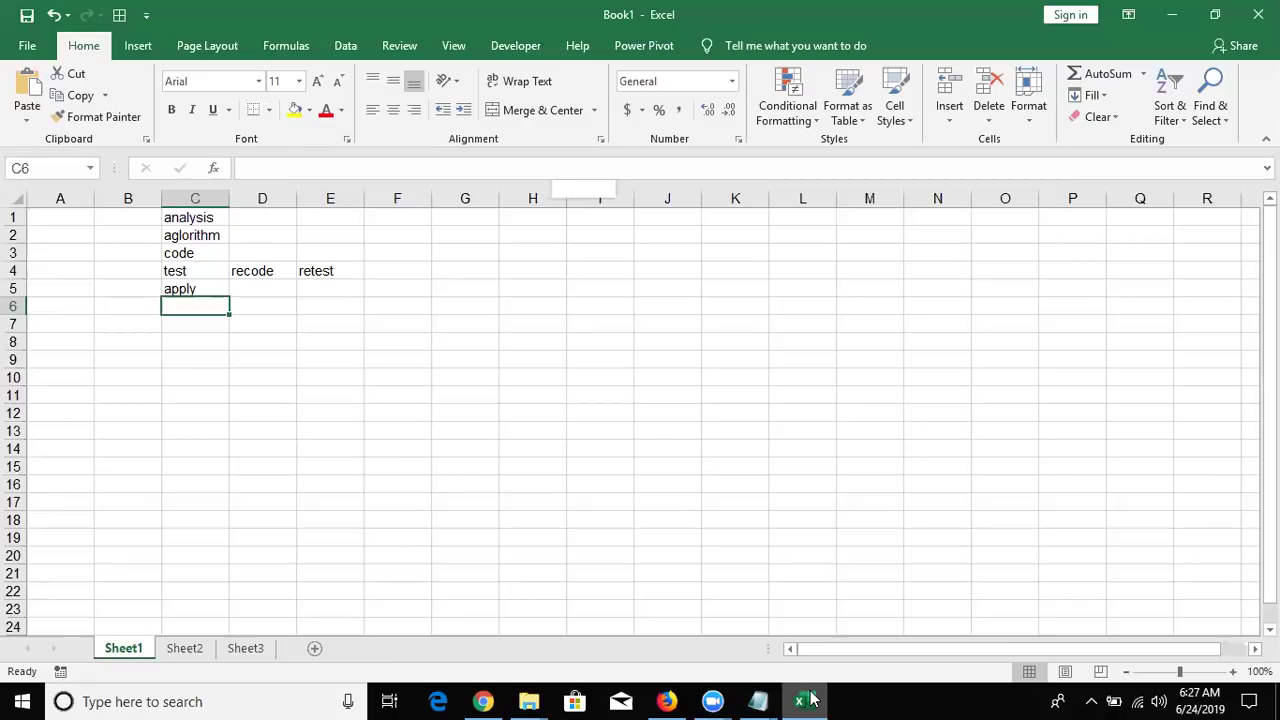
key("Up")
key("Up")
key("Up")
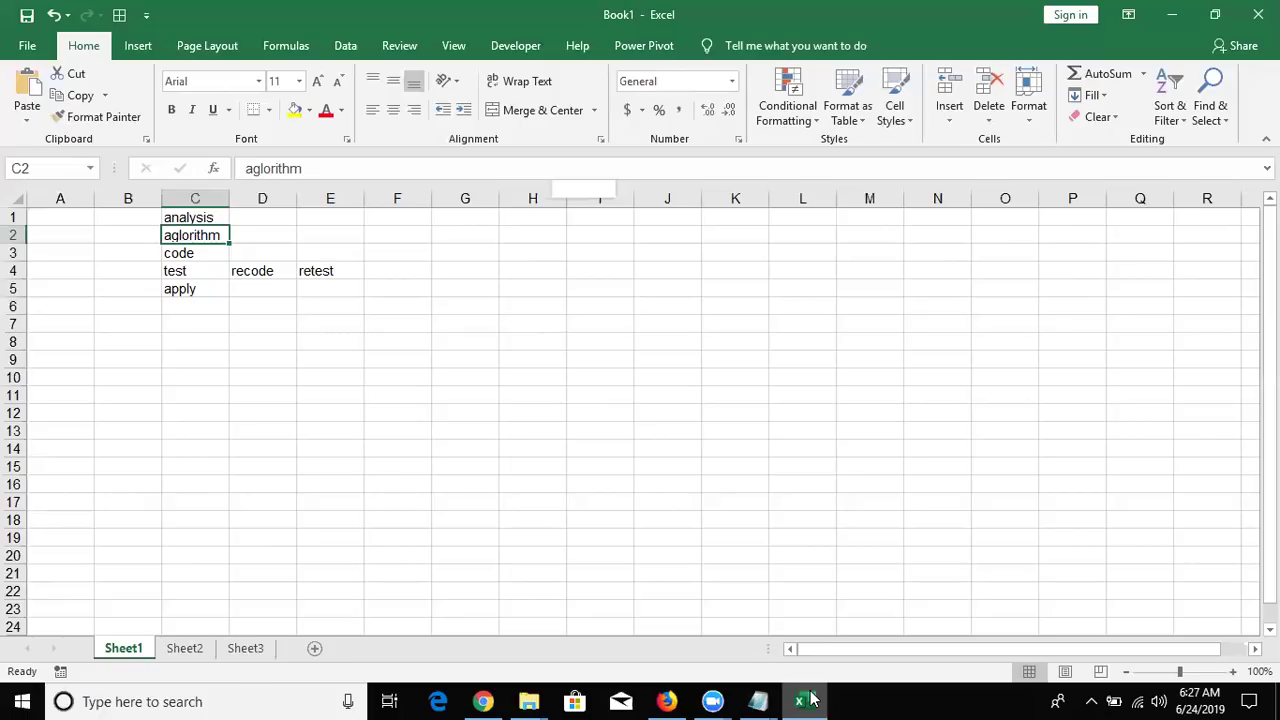
key("Right")
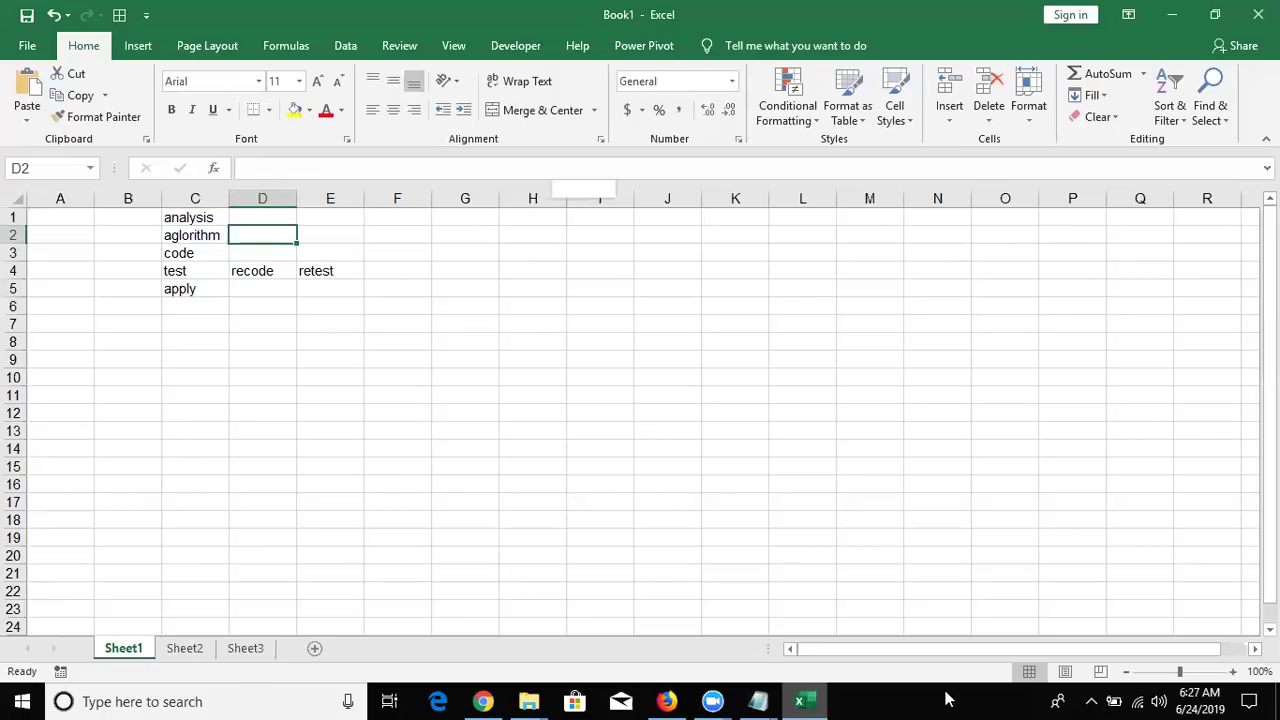
On Sheet2, type the headers Name, Roll and Marks into A1:C1.
left_click(176, 648)
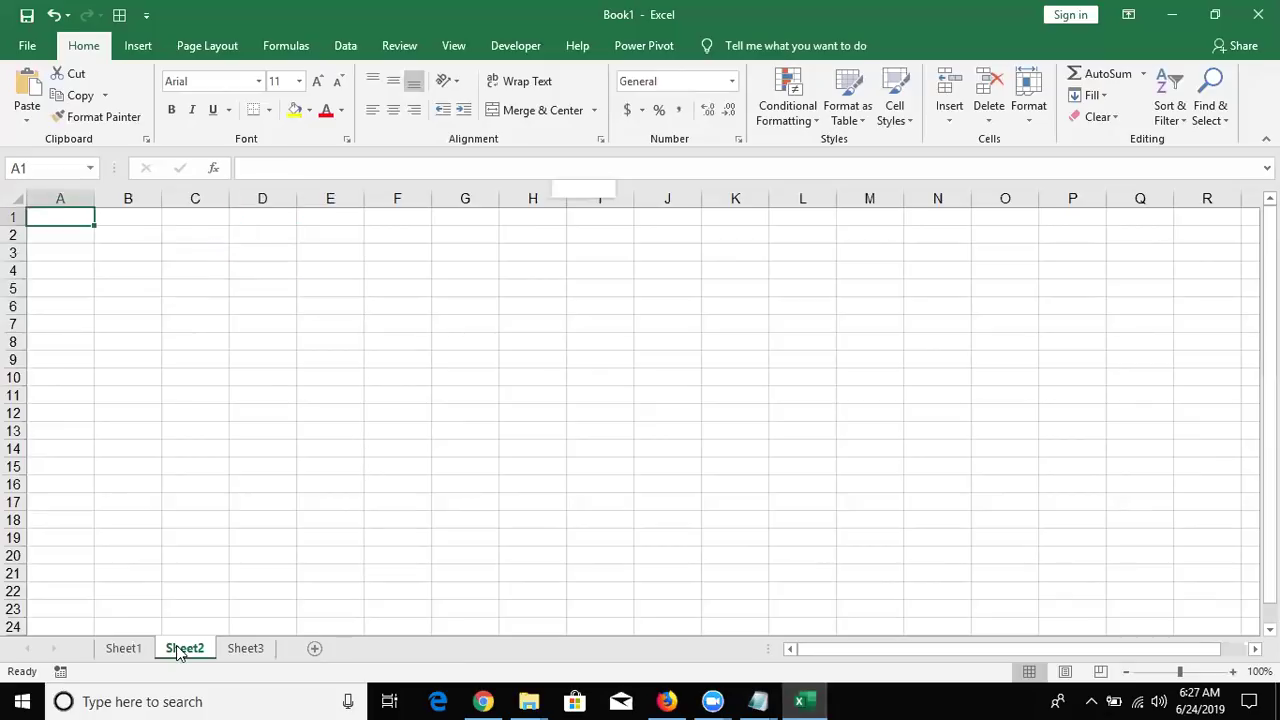
type("Na")
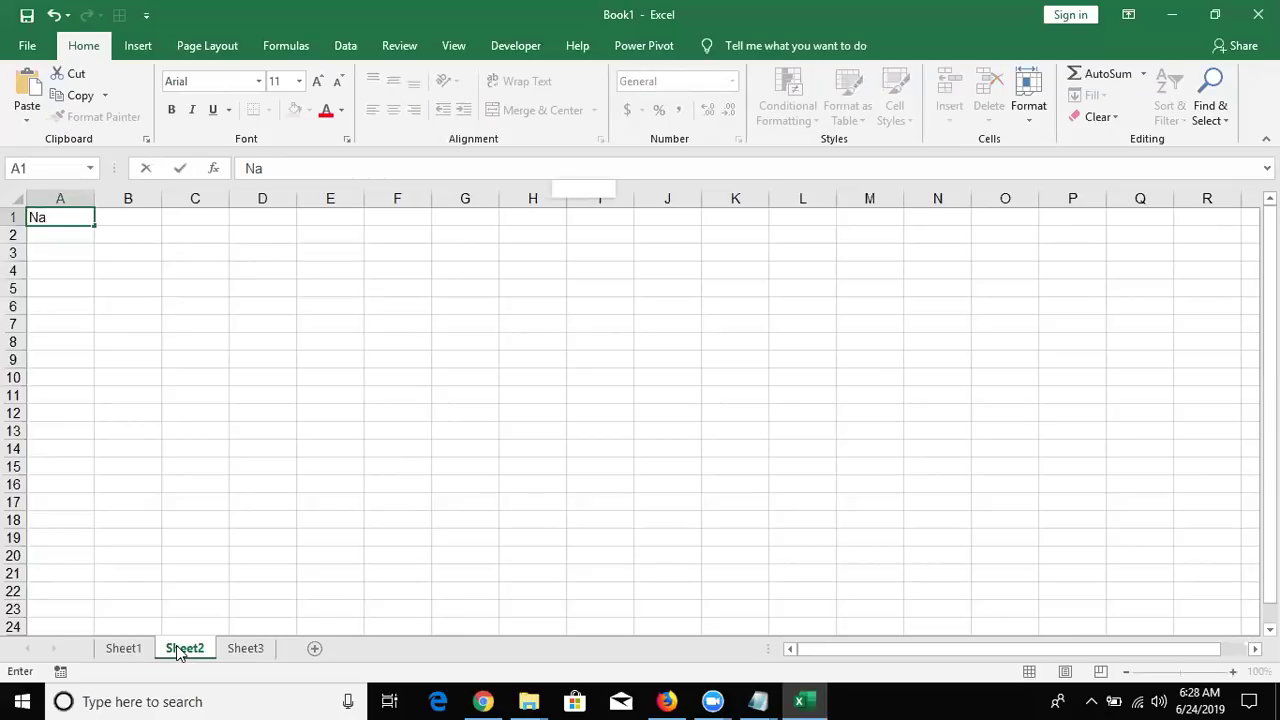
type("me")
key("Tab")
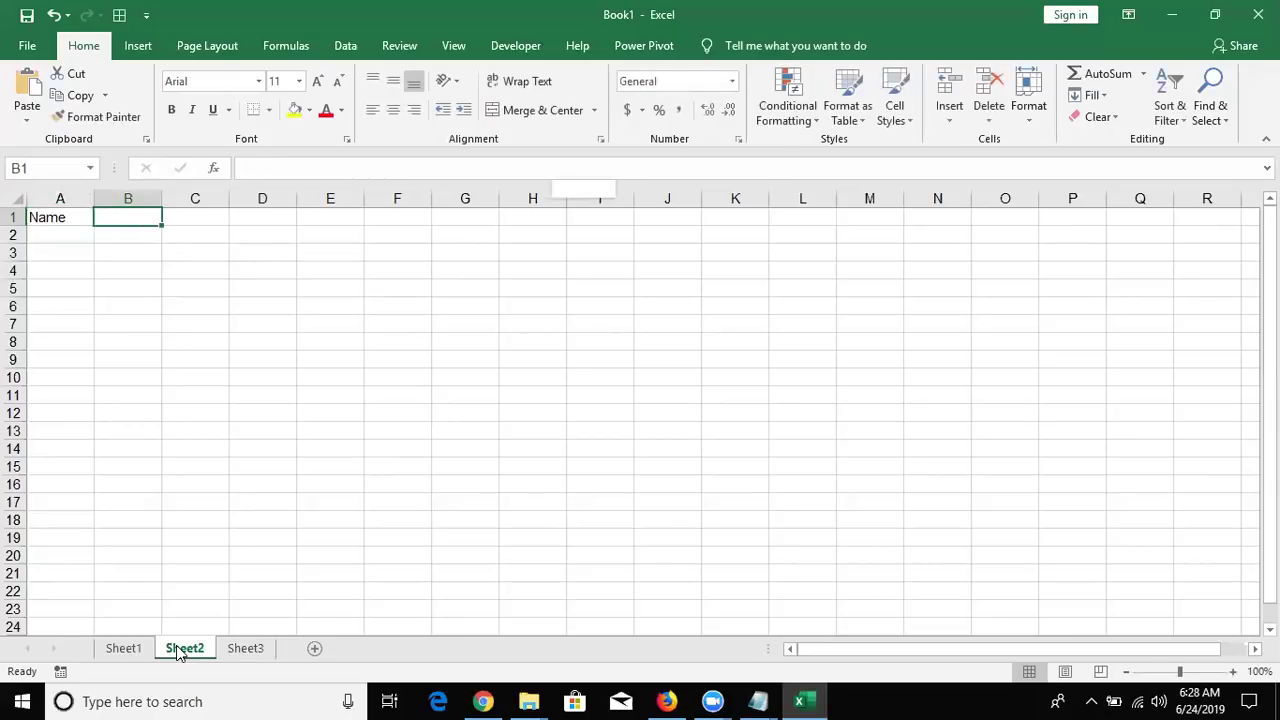
type("Romm")
key("BackSpace")
key("BackSpace")
type("l")
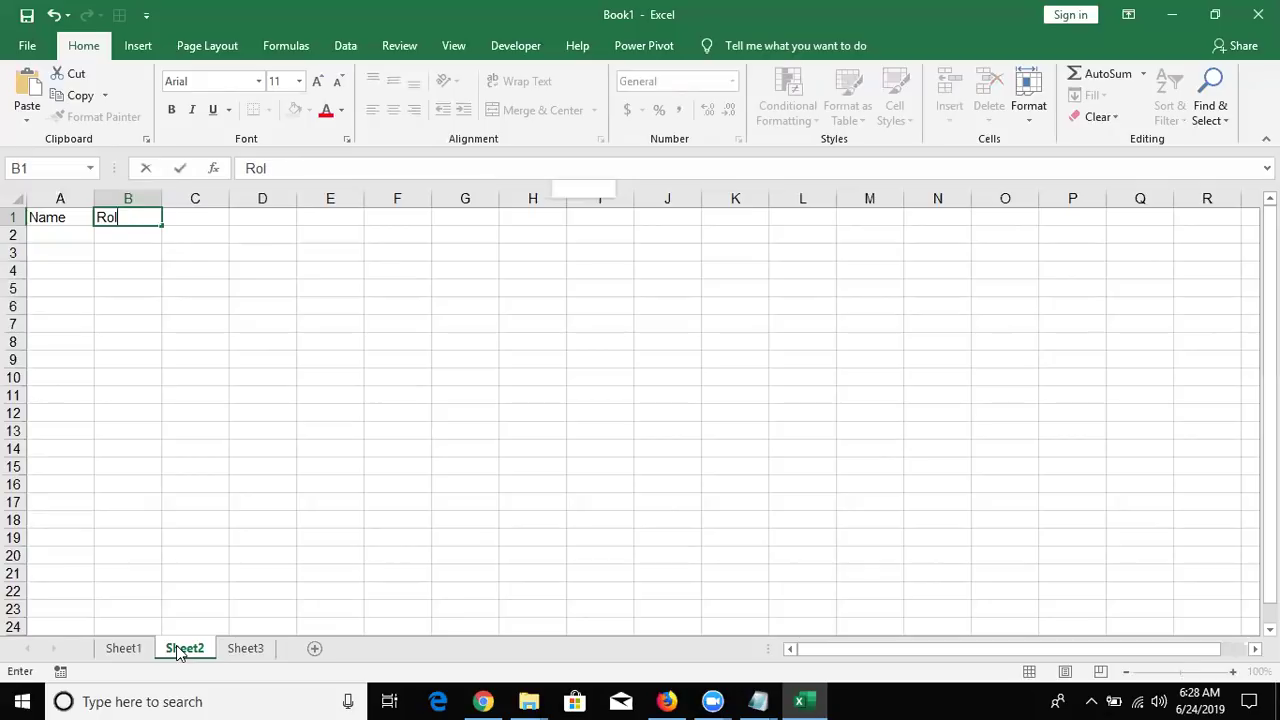
type("l")
key("Tab")
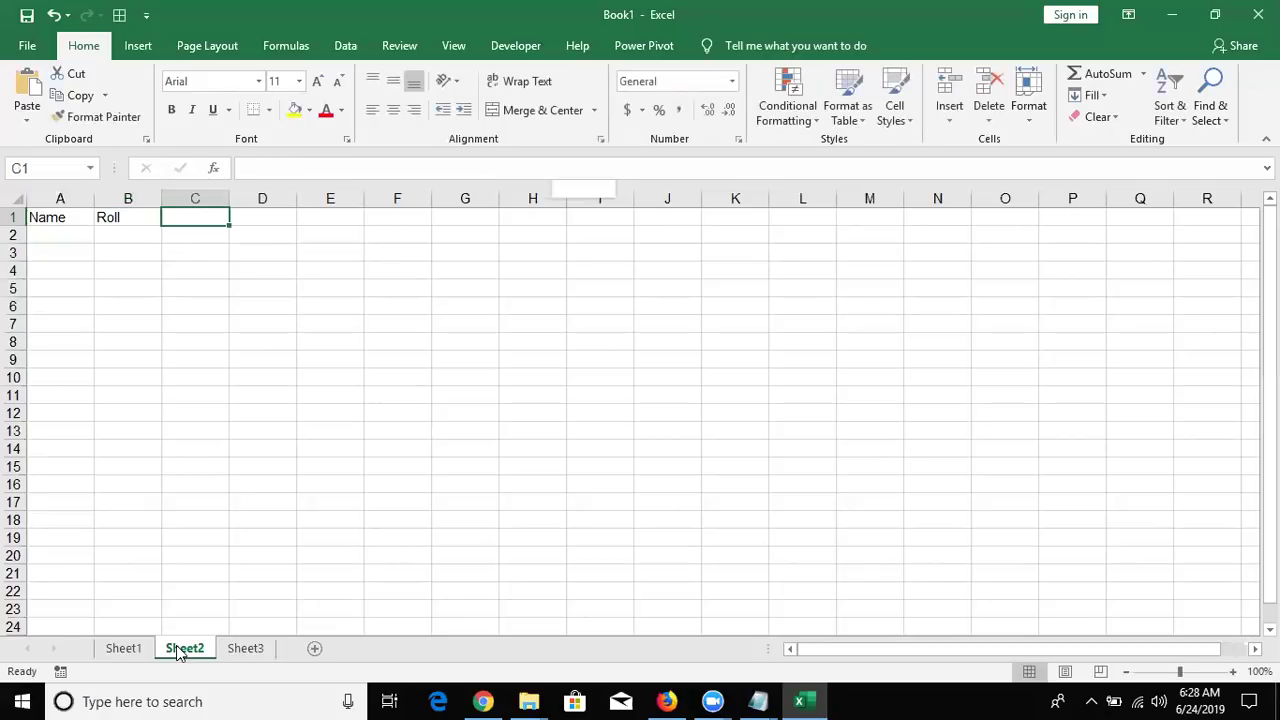
type("Marks")
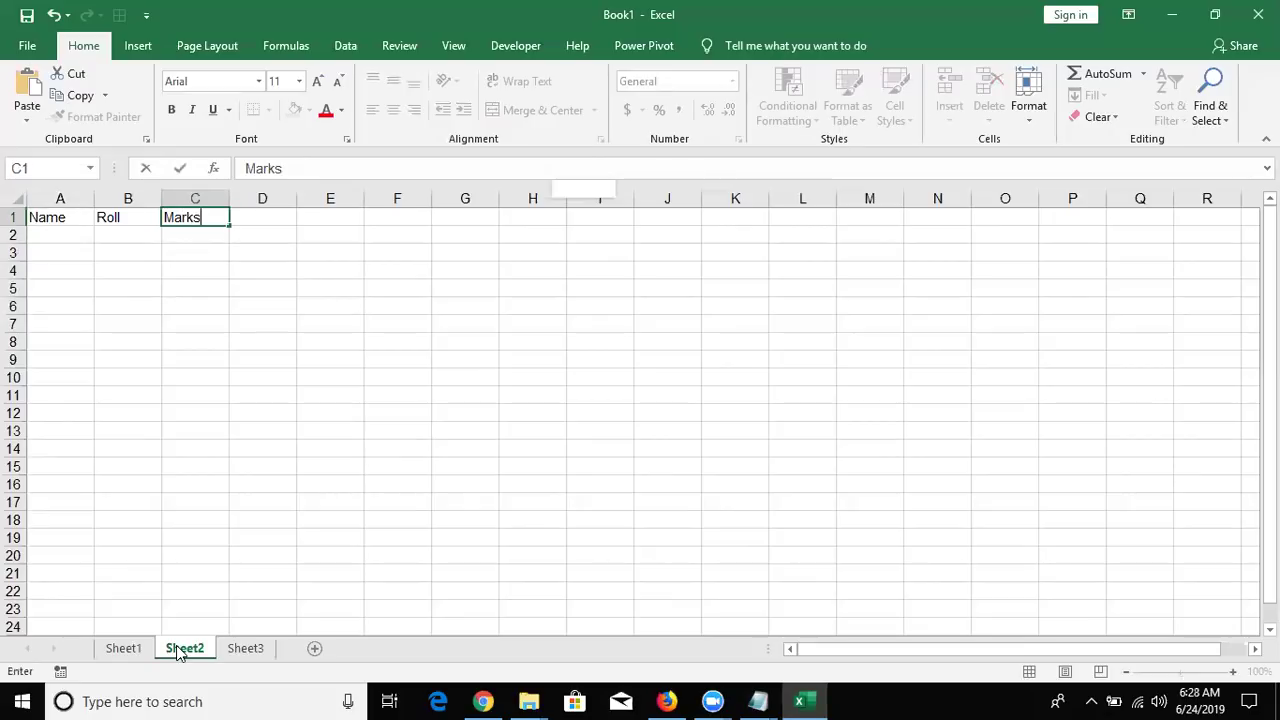
key("Tab")
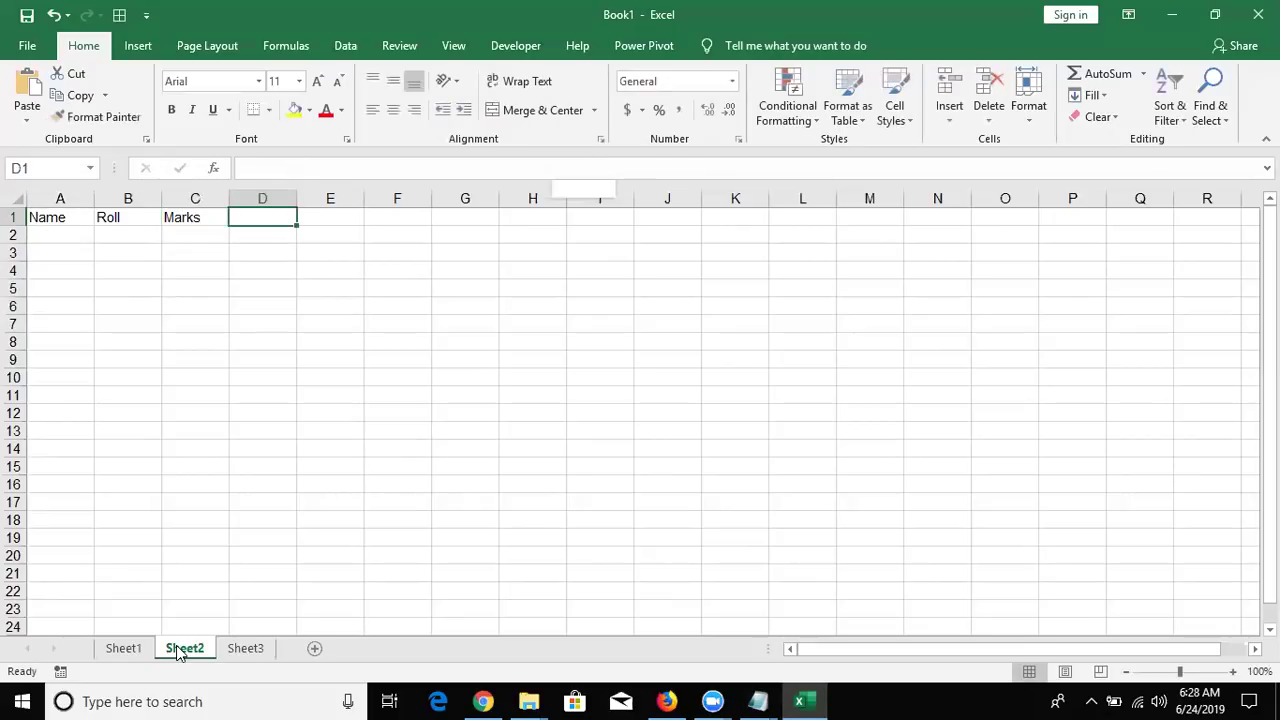
Apply All Borders to the table range A1:C10.
key("Left")
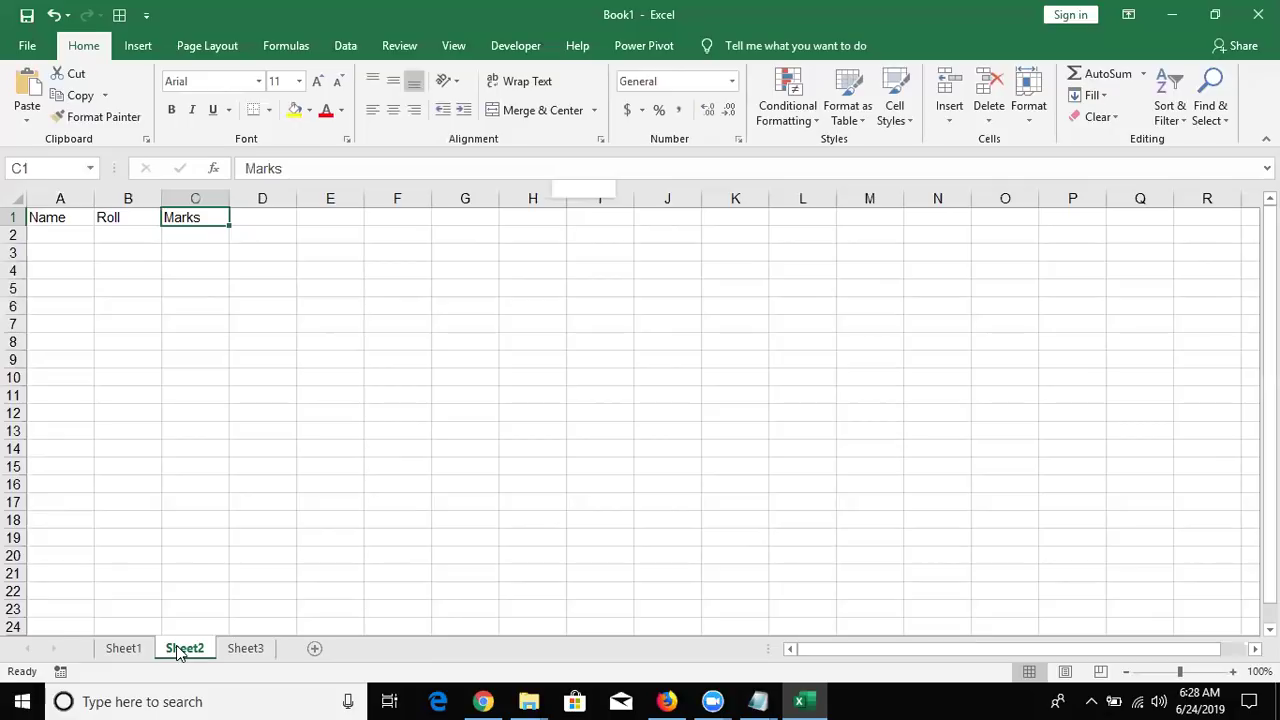
key("Left")
key("Left")
key("shift+Right")
key("shift+Right")
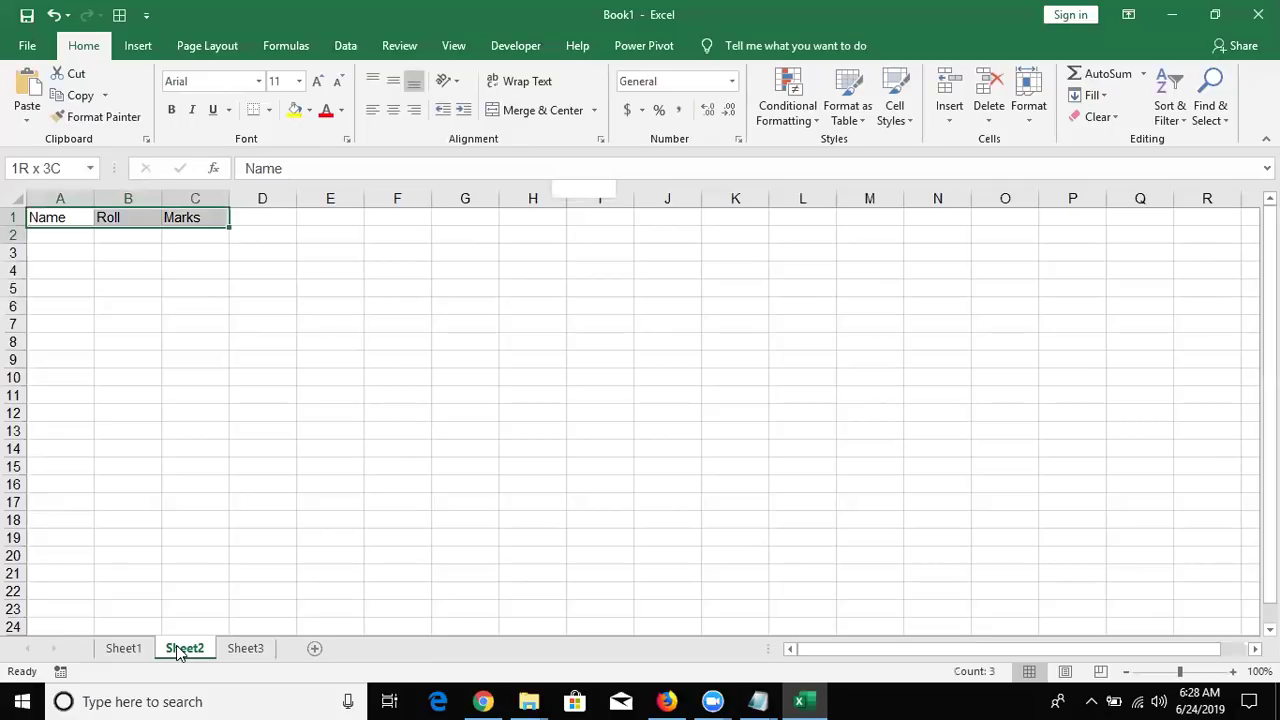
key("shift+Down")
key("shift+Down")
key("shift+Down")
key("shift+Down")
key("shift+Down")
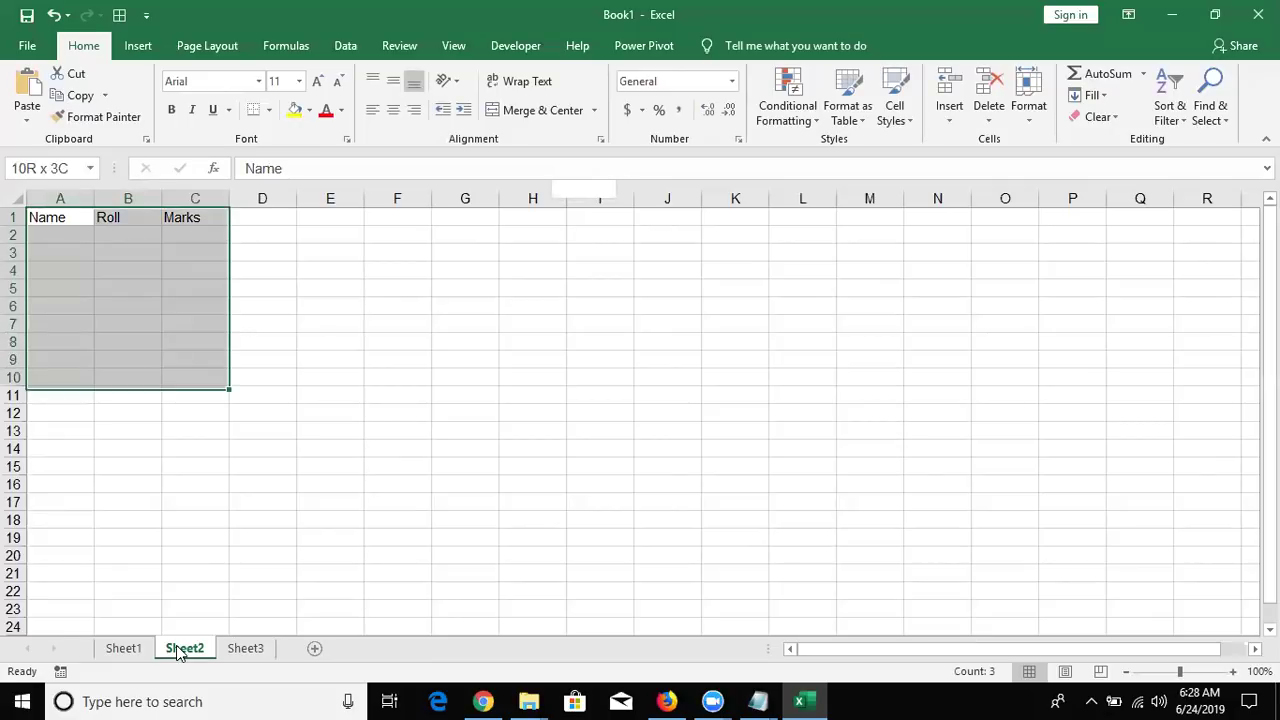
left_click(269, 111)
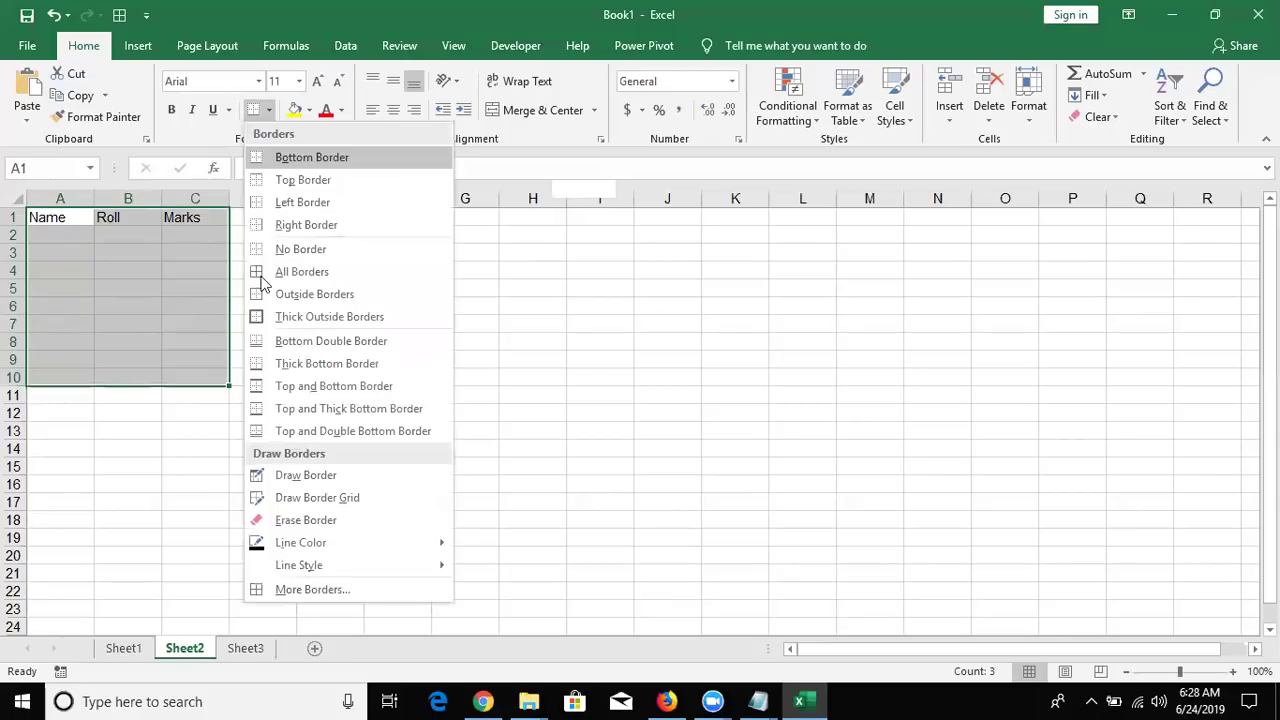
left_click(260, 272)
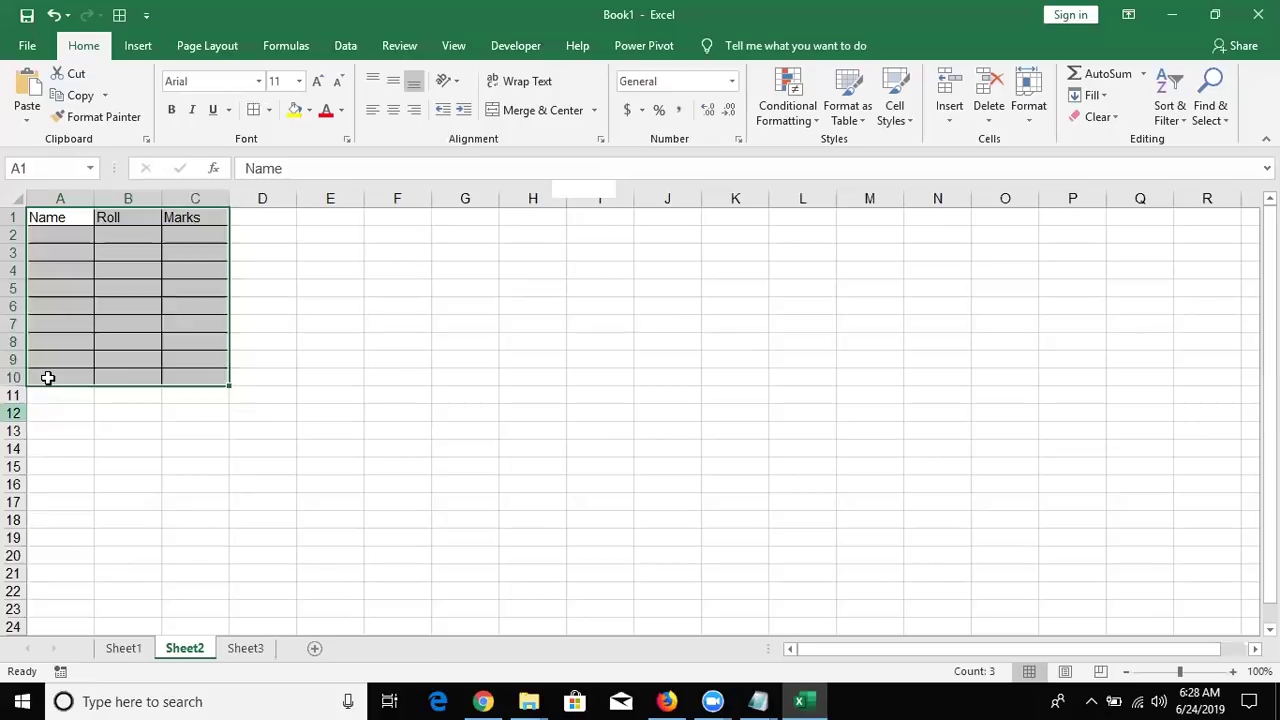
left_click(47, 377)
Label cell A10 'Total' at the foot of the table.
type("T")
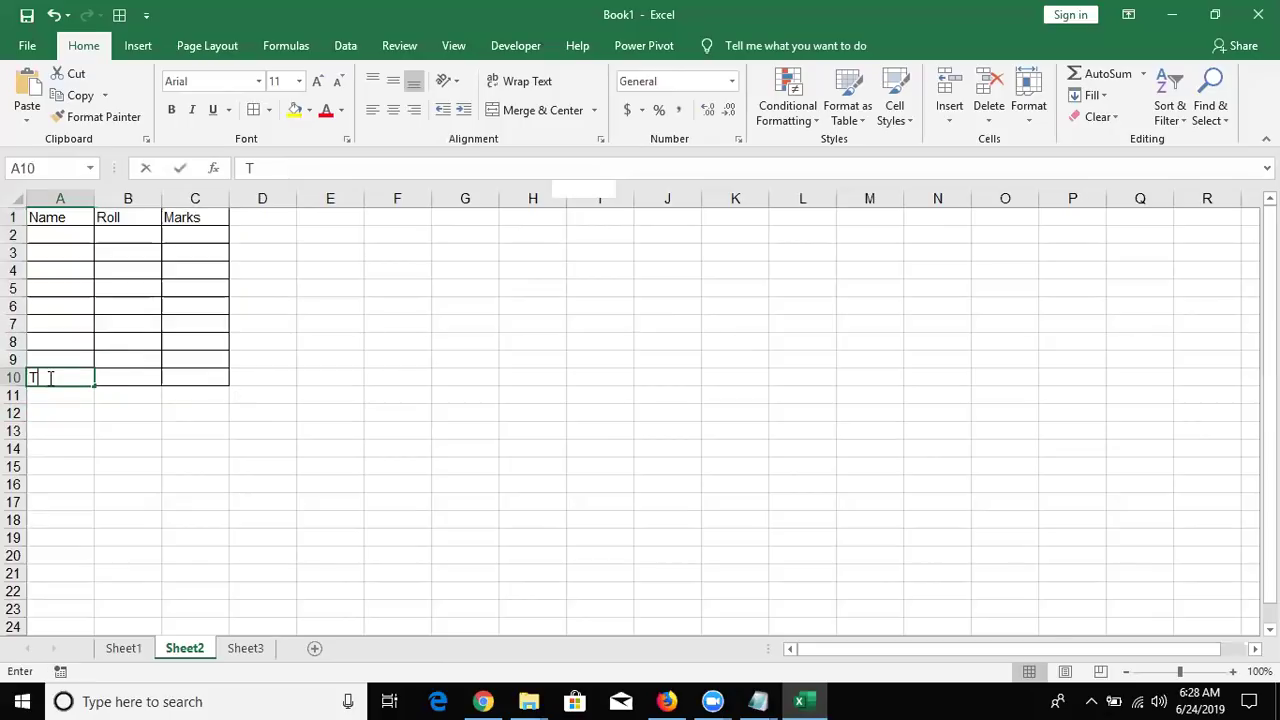
type("oal")
key("BackSpace")
key("BackSpace")
type("ta")
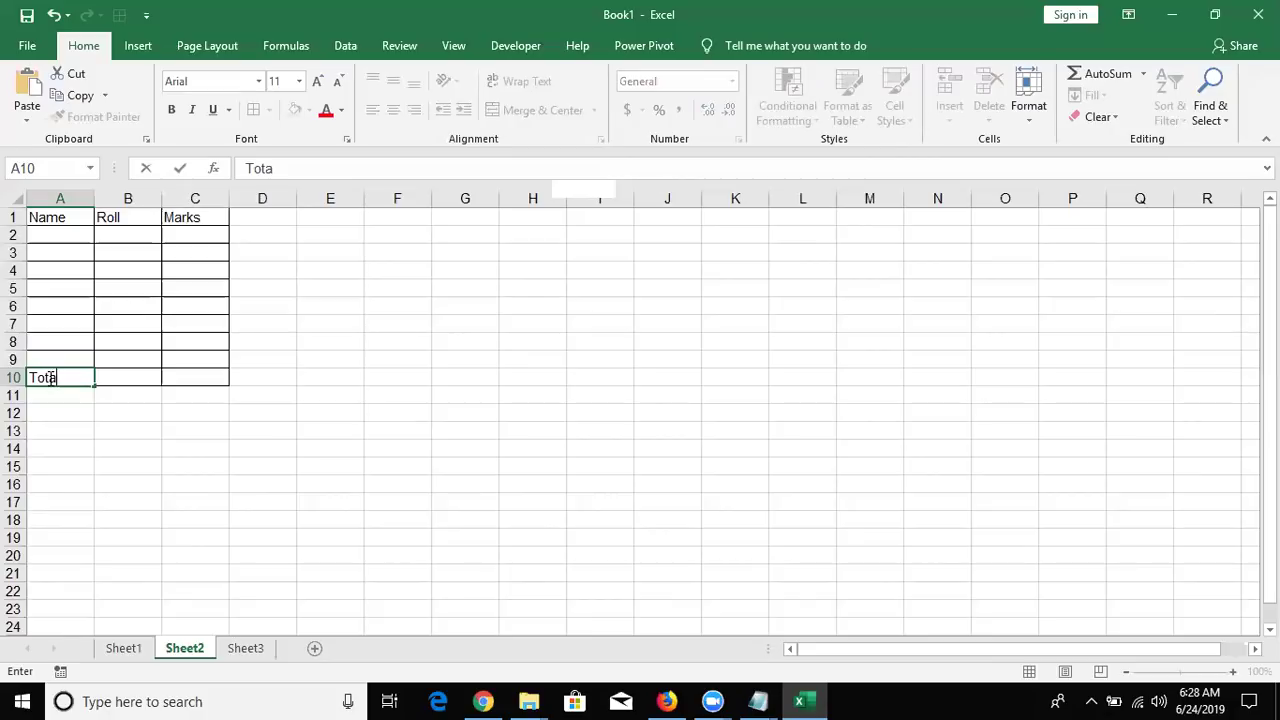
type("l")
key("Tab")
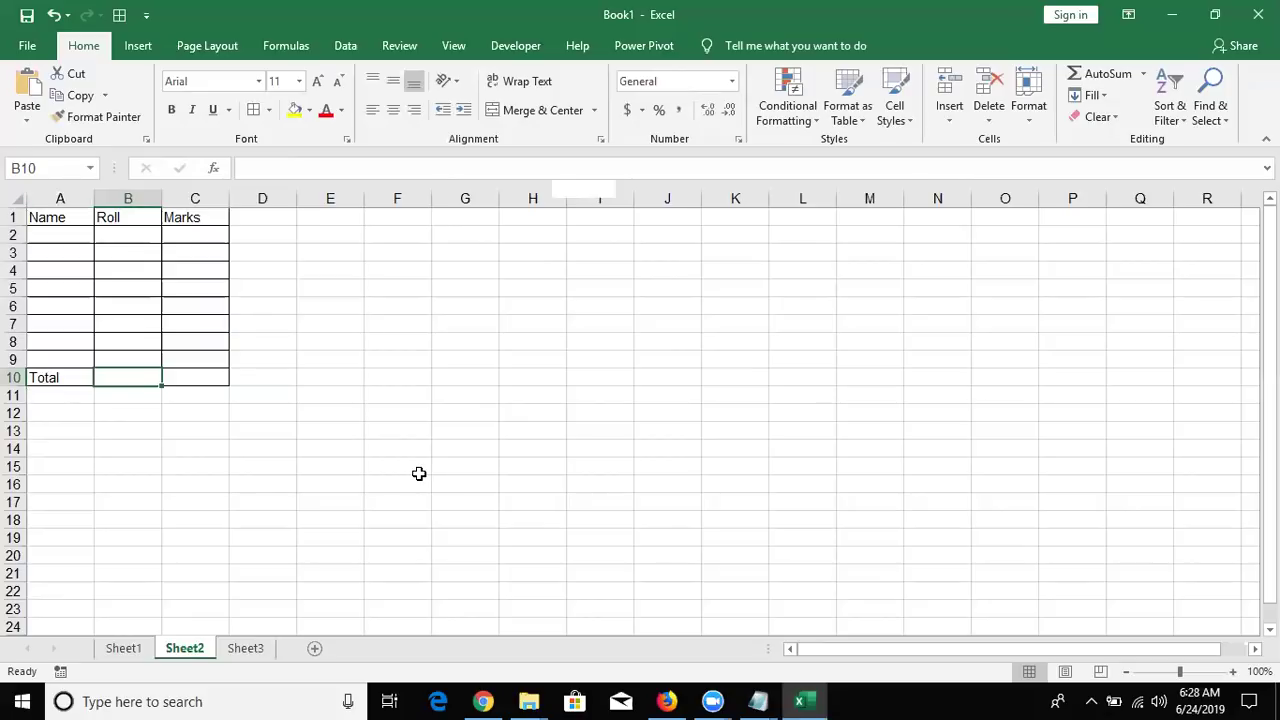
key("Right")
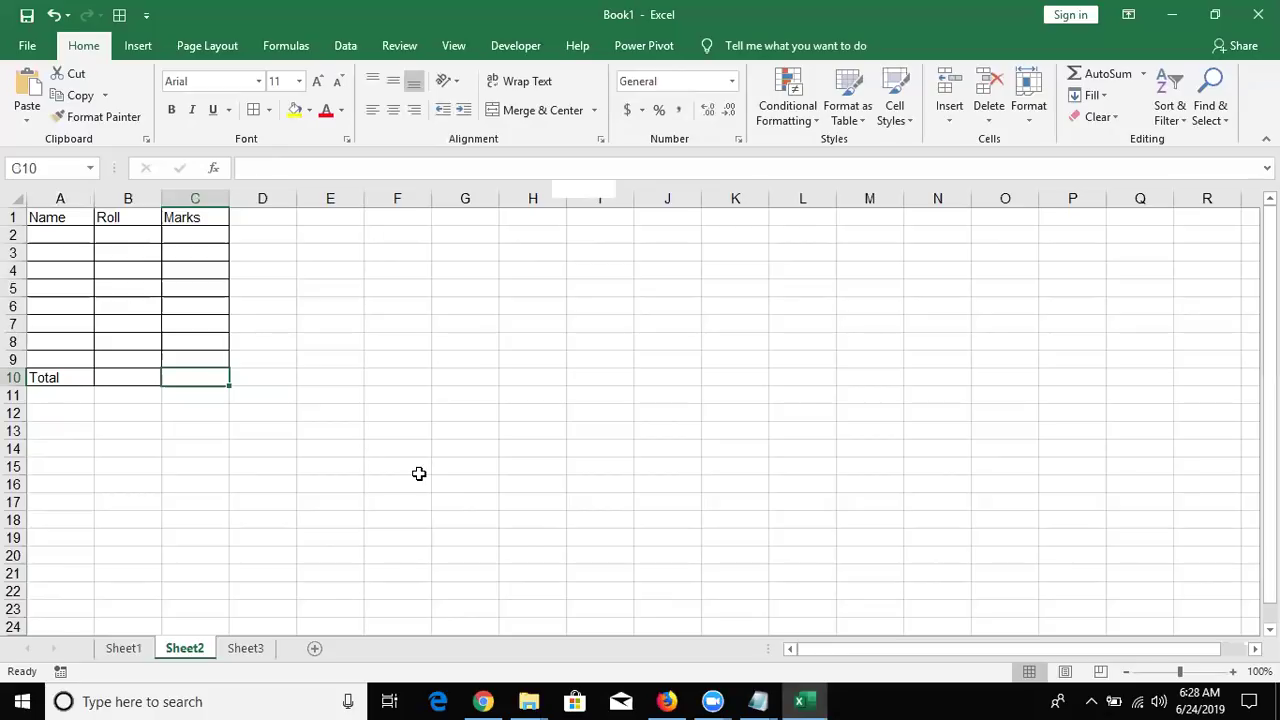
Enter =SUM(C2:C9) in C10 to total the Marks column.
type("=sum")
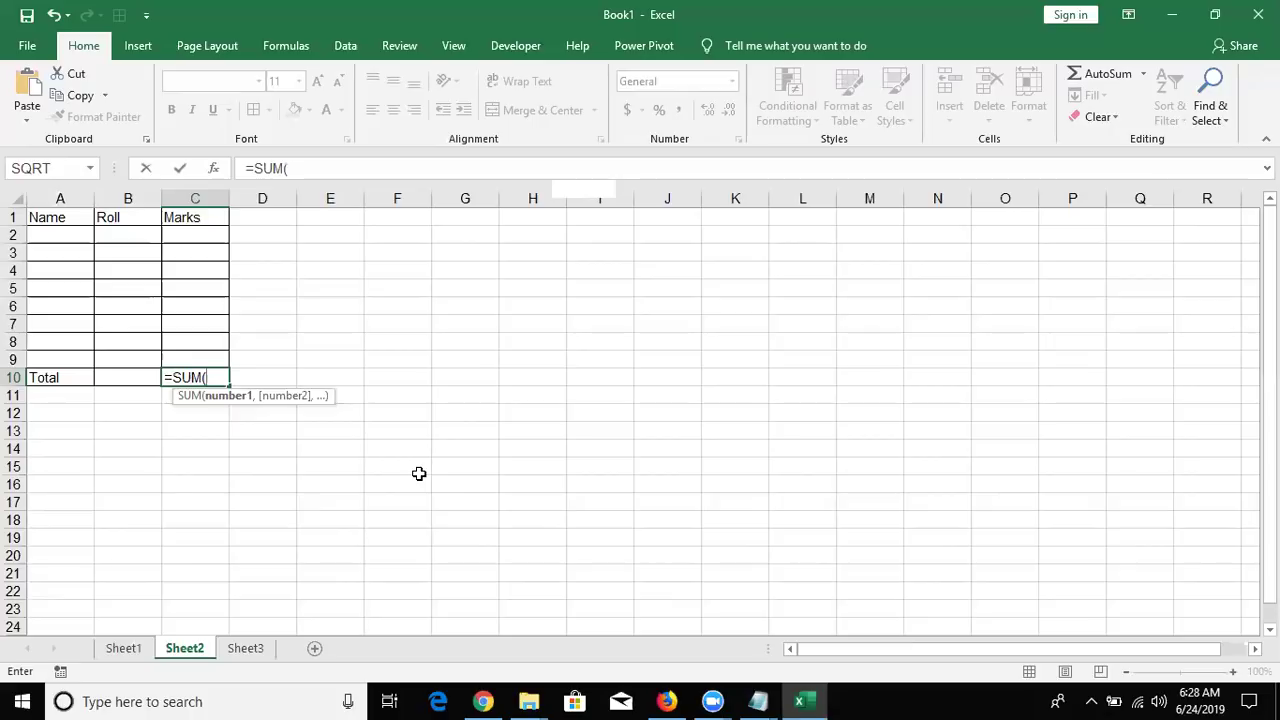
key("Up")
key("shift+Up")
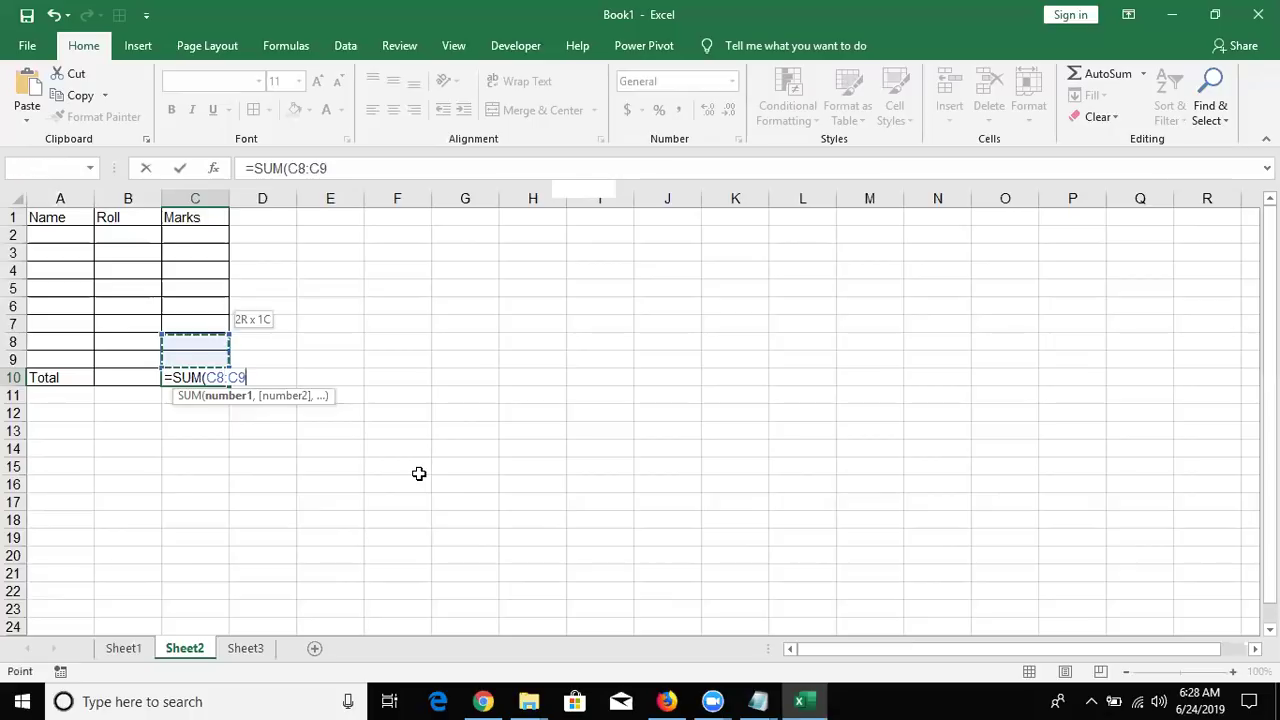
key("shift+Up")
key("shift+Up")
key("shift+Up")
key("shift+Up")
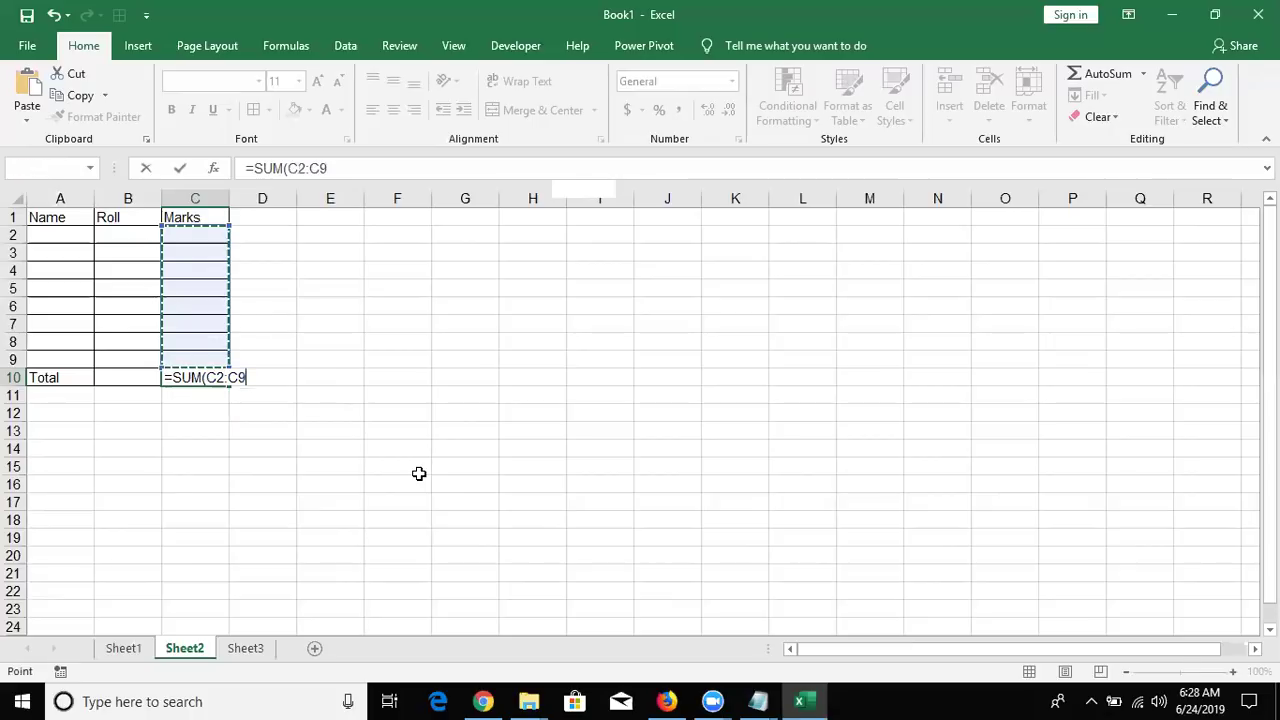
key("ctrl+Return")
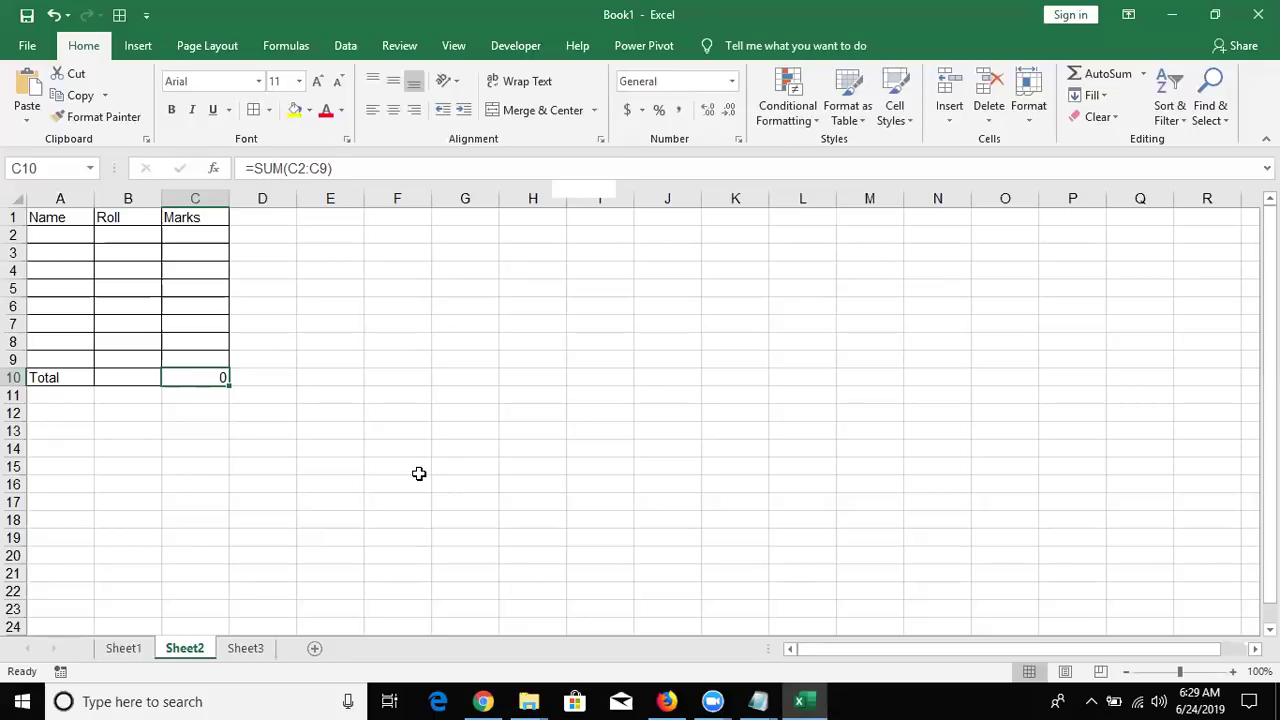
Write the notes 'start' in G1 and 'select A1' in G2.
left_click(451, 217)
type("s")
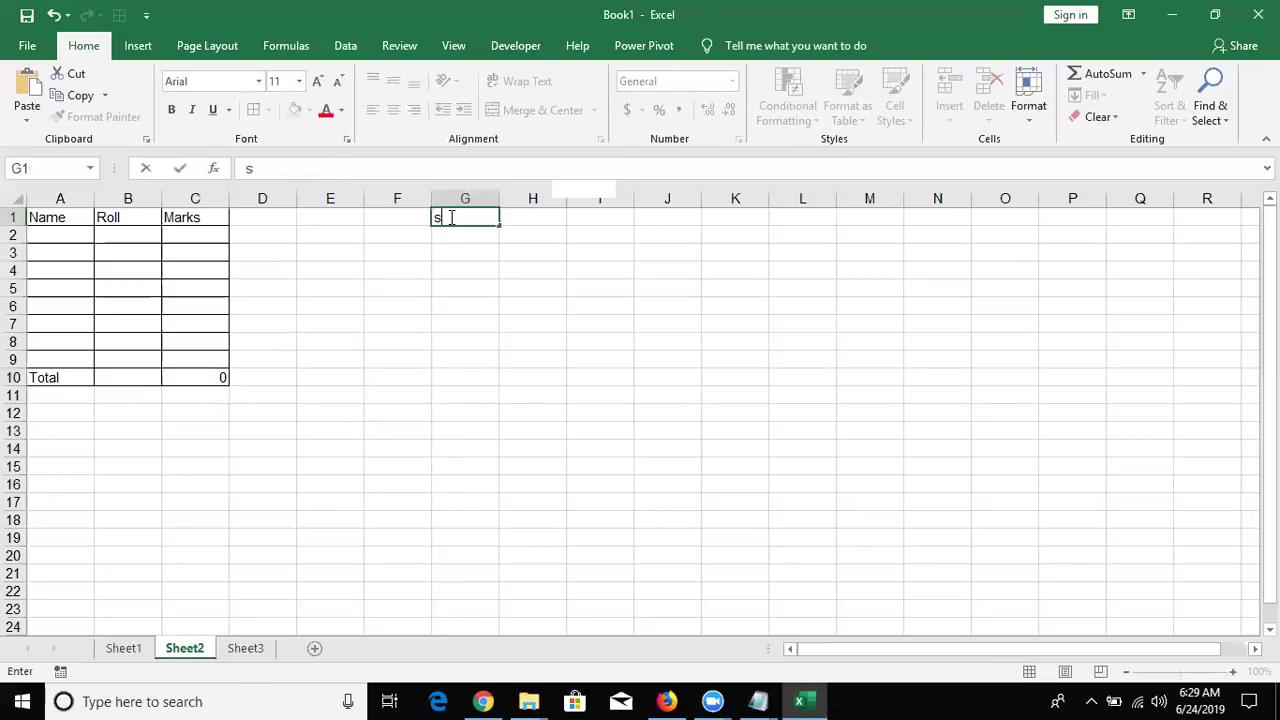
type("tasrt")
key("BackSpace")
key("BackSpace")
key("BackSpace")
type("rt")
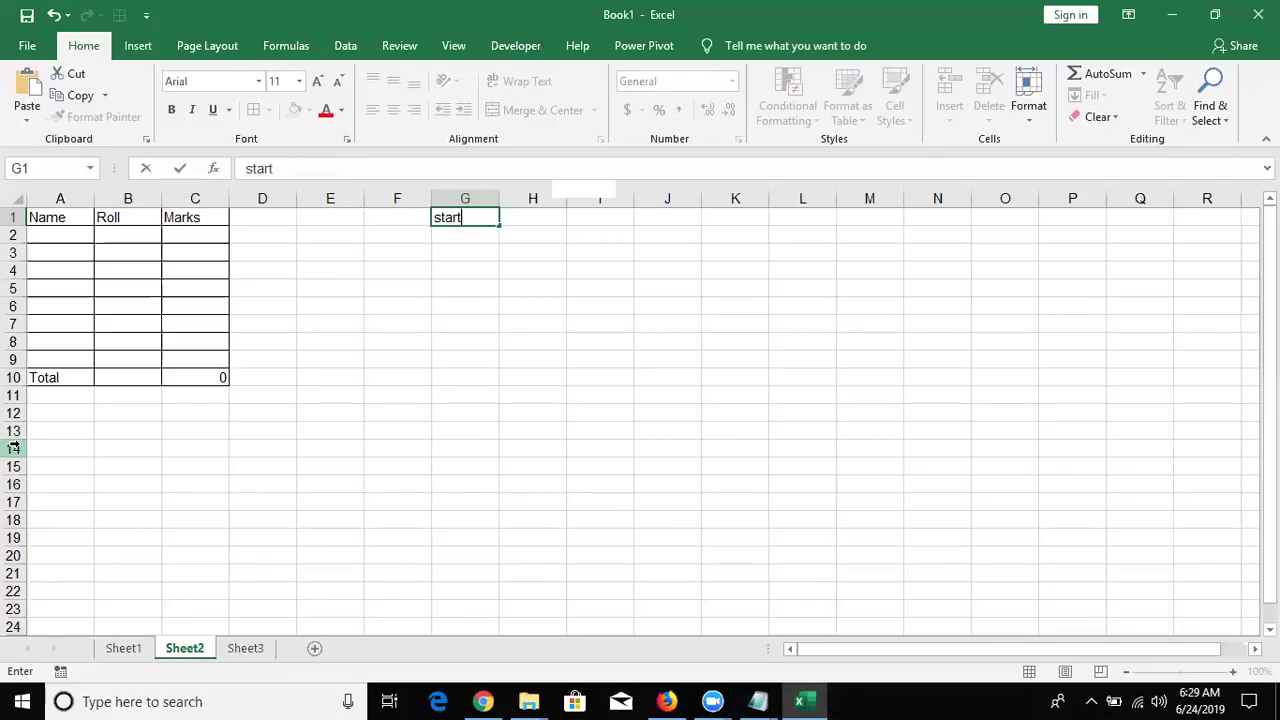
key("Return")
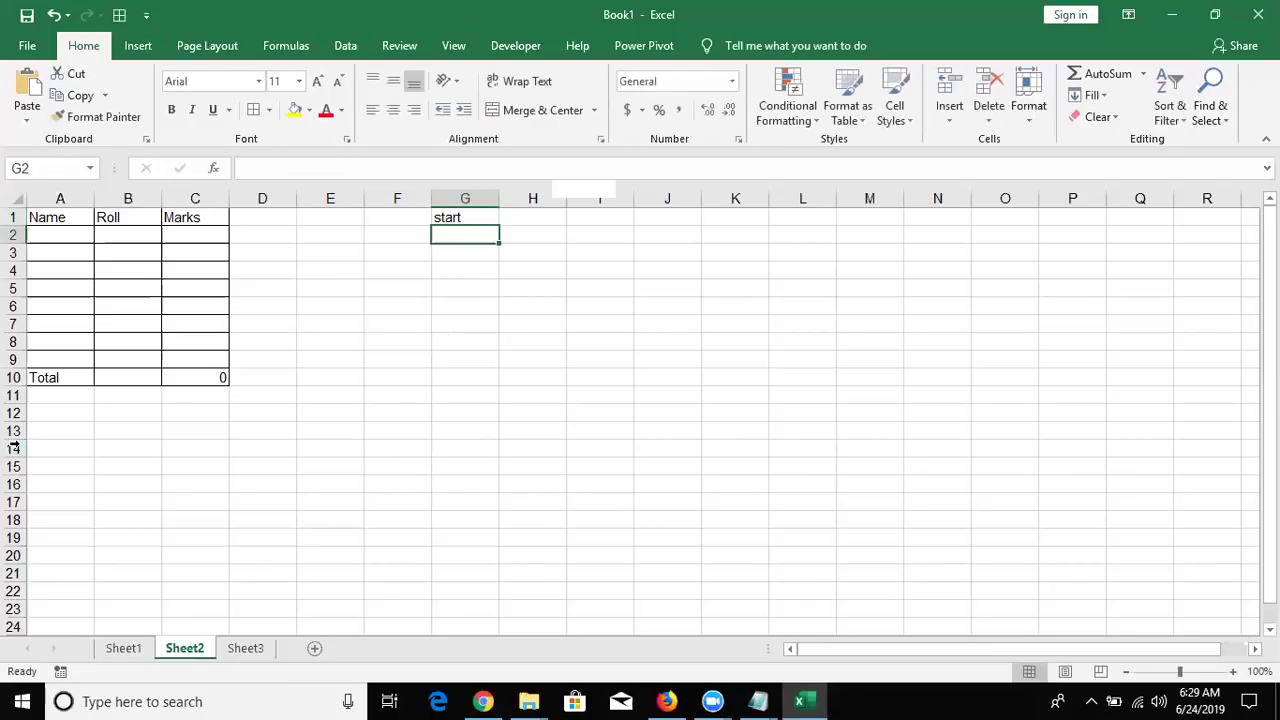
type("select A")
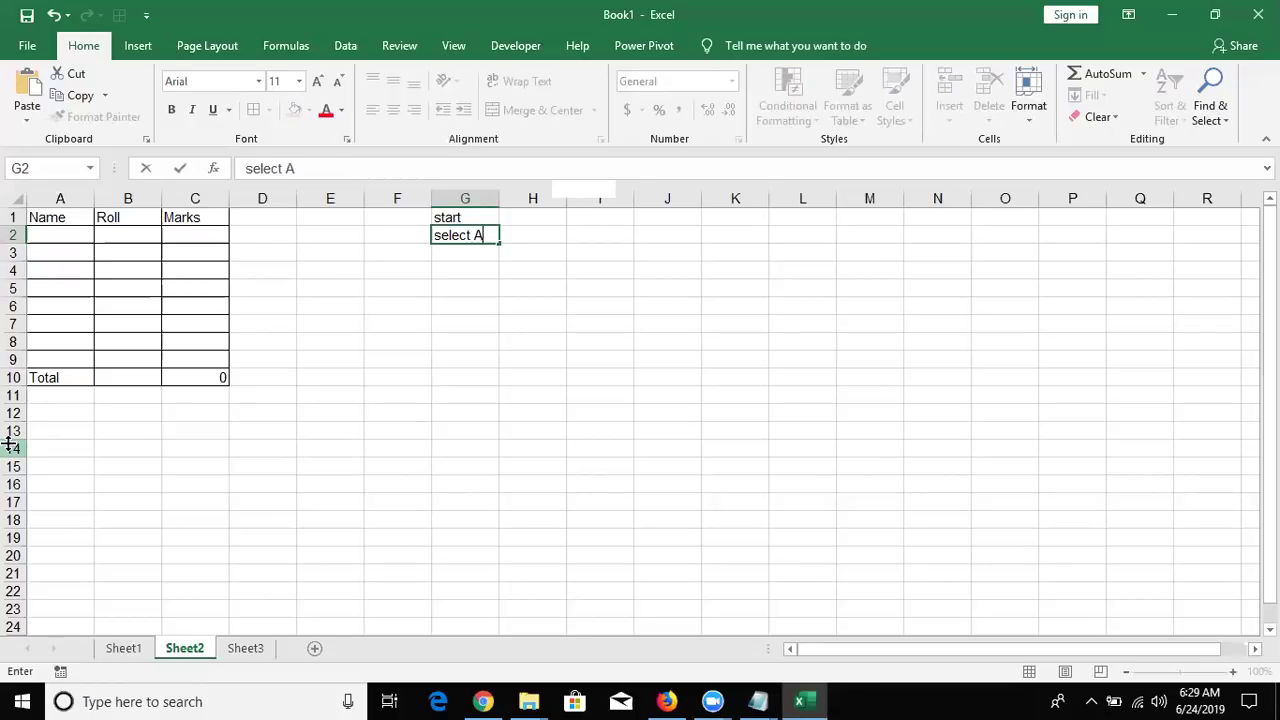
key("Up")
key("Down")
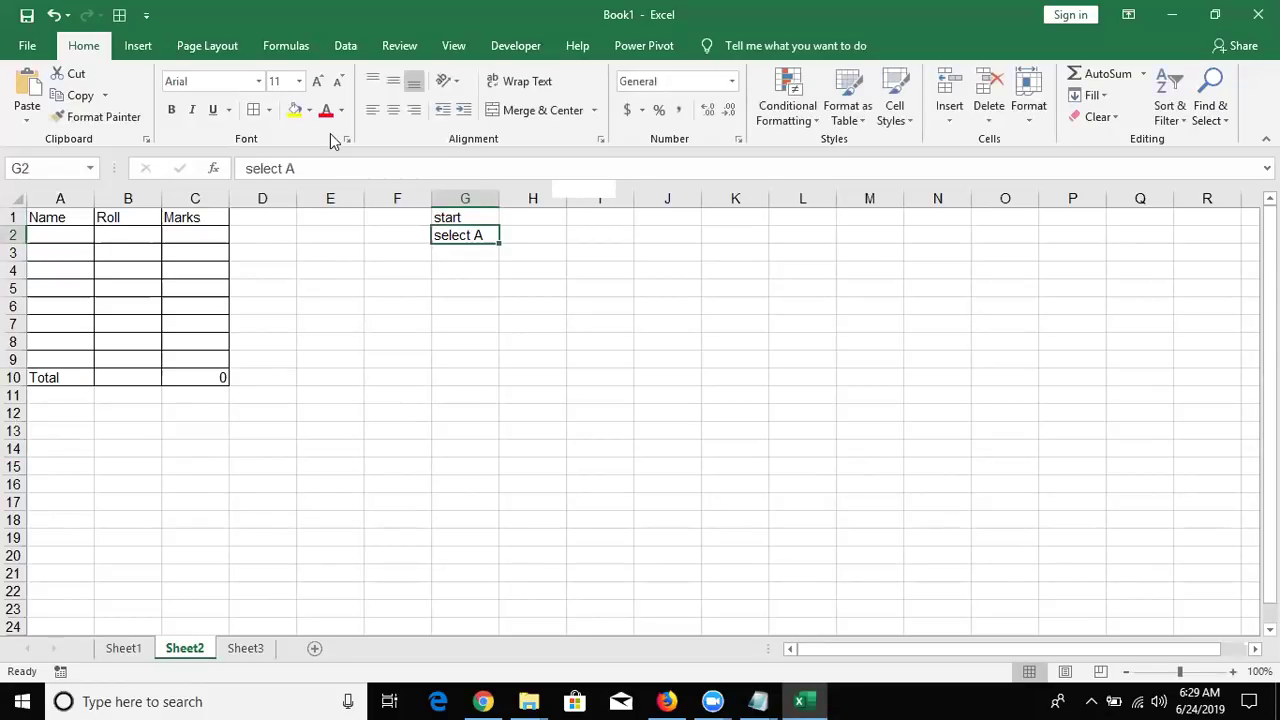
left_click(314, 175)
type("1")
key("Return")
Add 'enter name', 'select b1' and 'enter roll' in G3:G5, then type 'select c1'.
type("e")
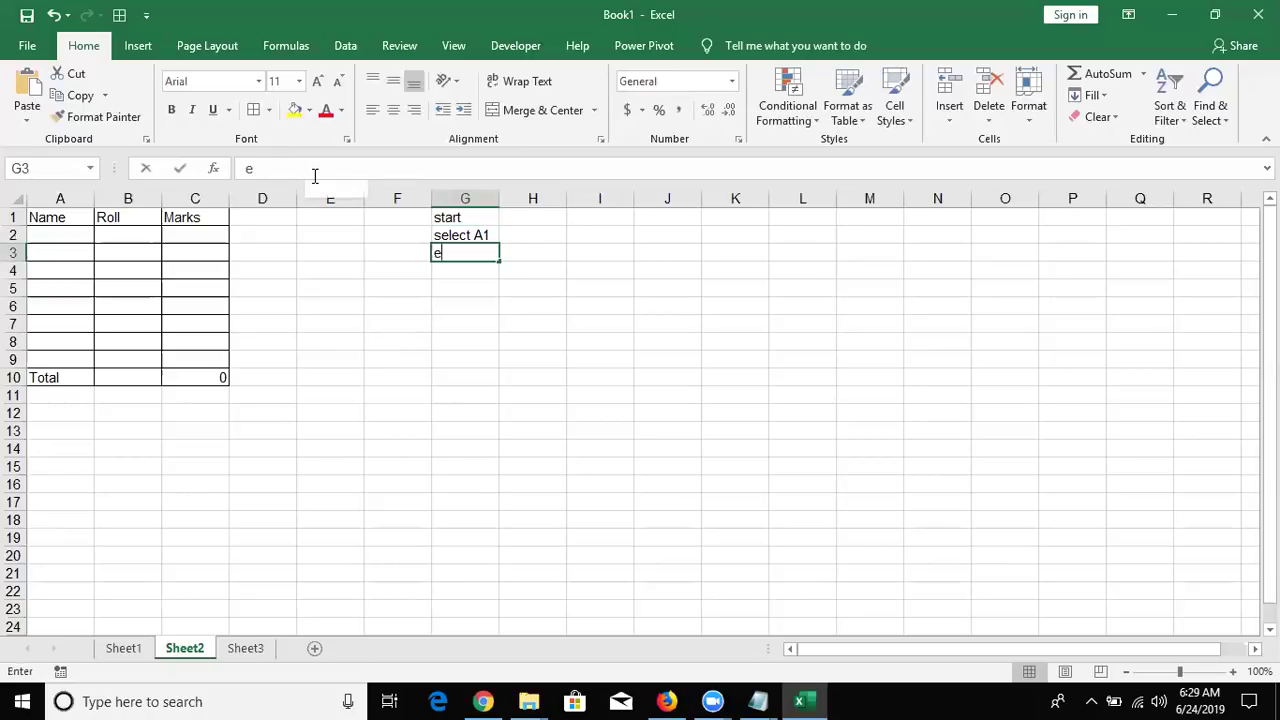
type("nr")
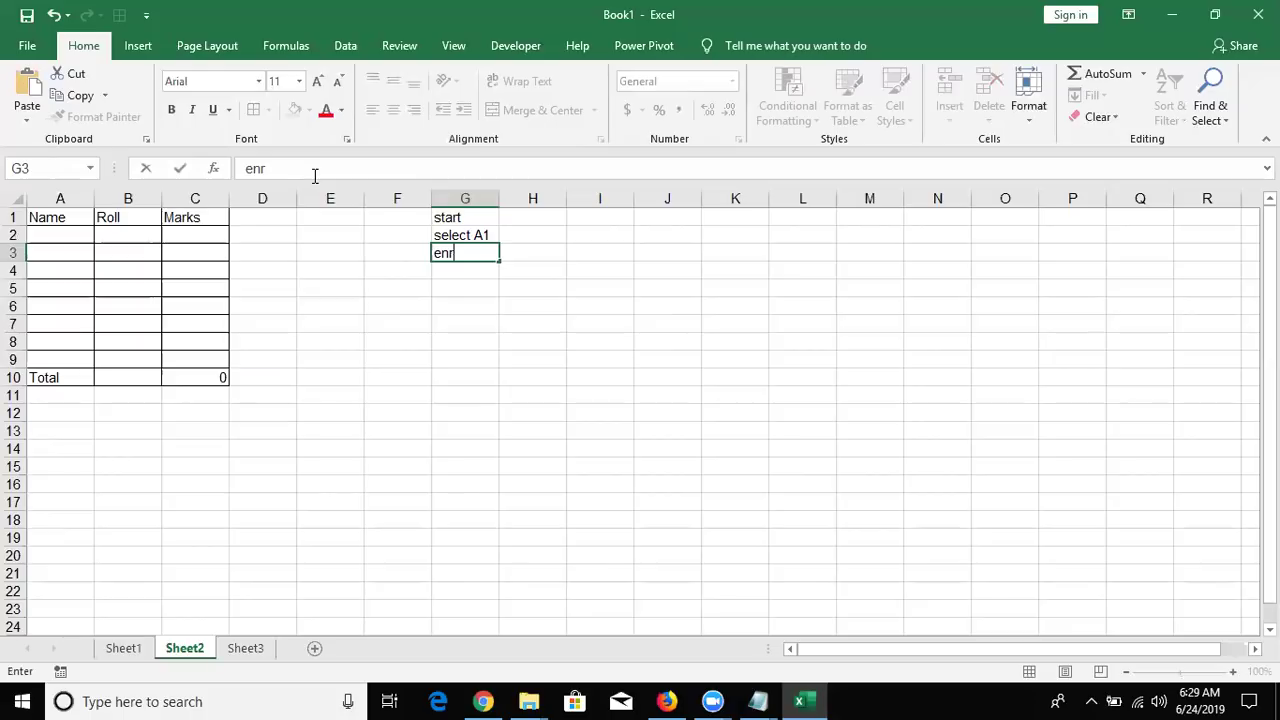
key("BackSpace")
type("ter name")
key("Return")
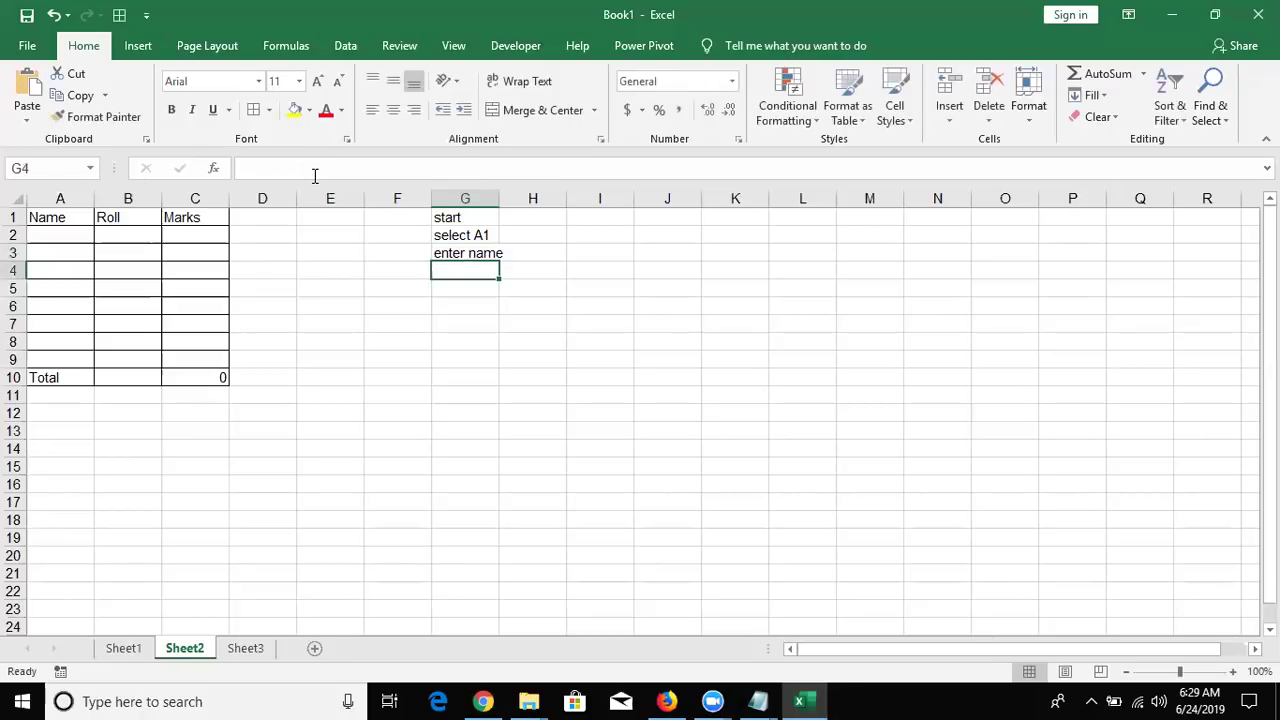
type("s")
type("t  b1")
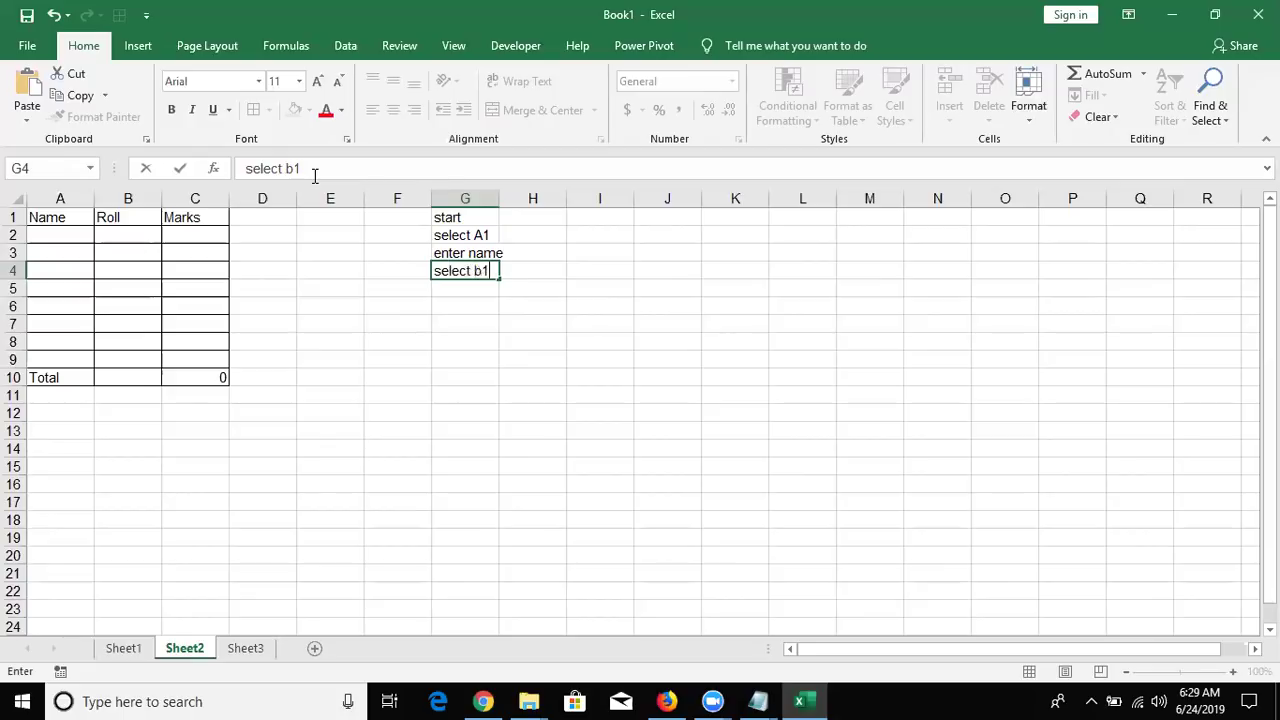
key("Return")
type("enter ")
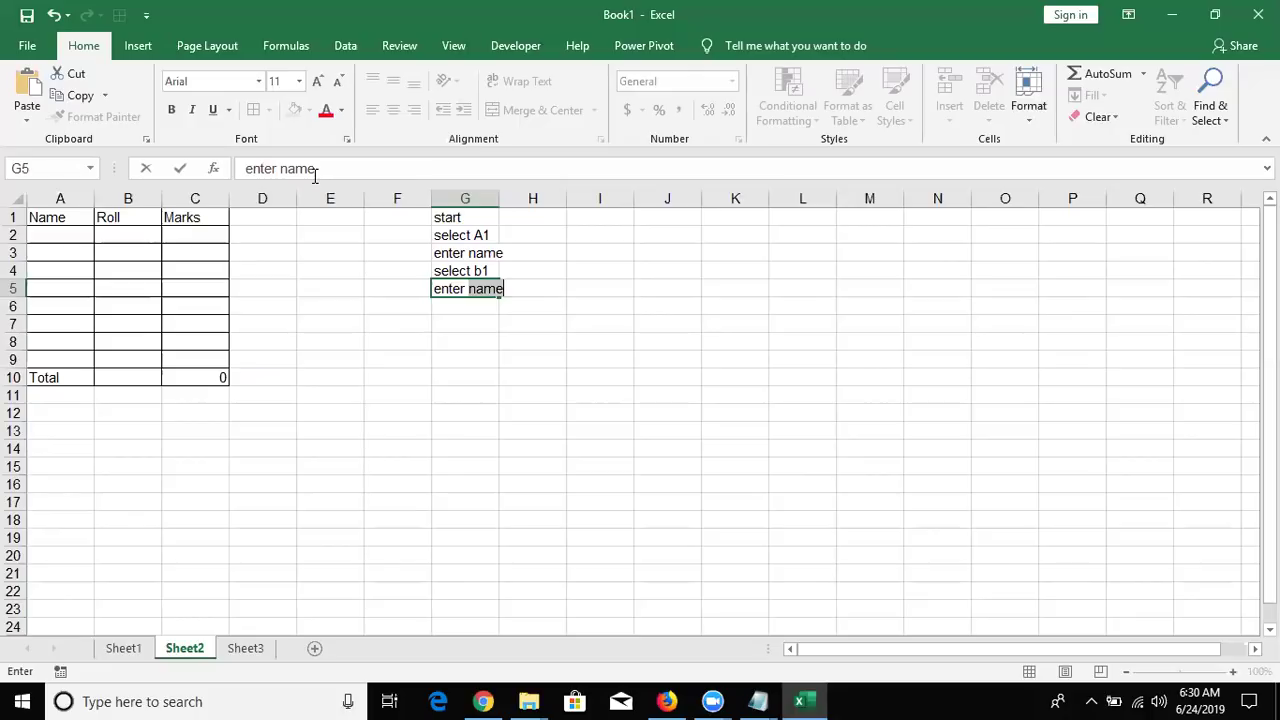
type("roll")
key("Up")
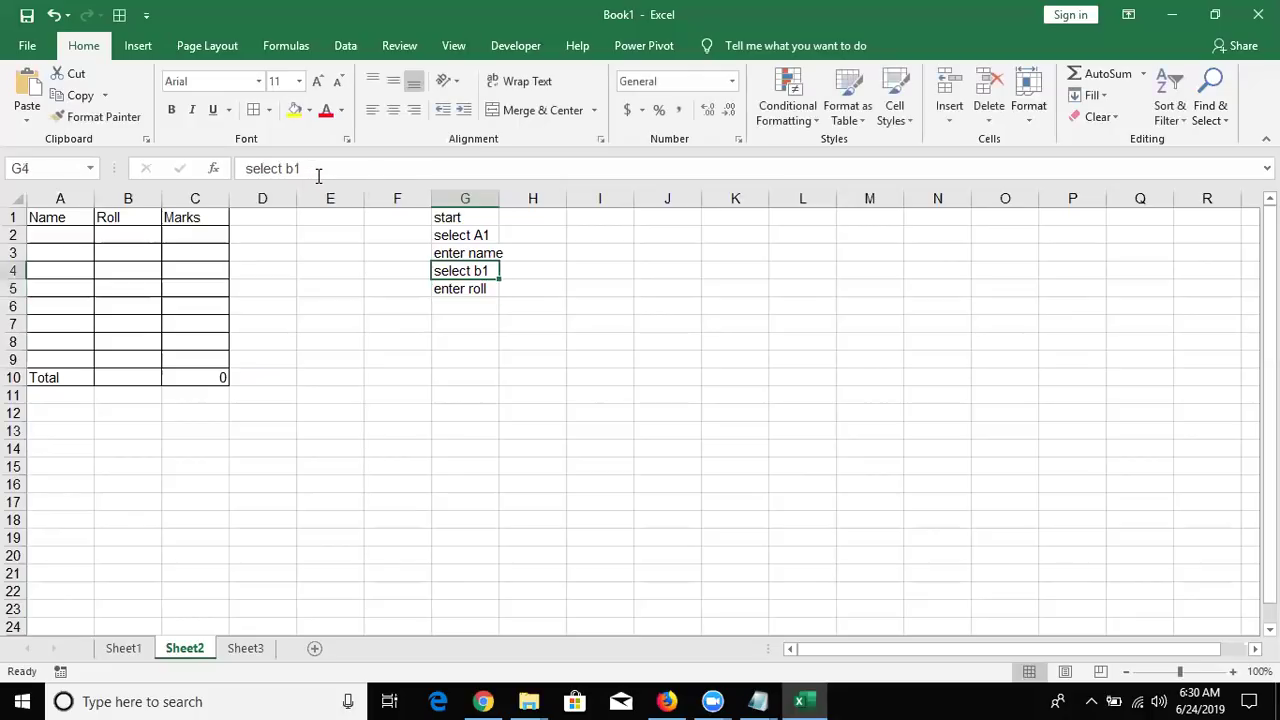
key("Down")
key("Down")
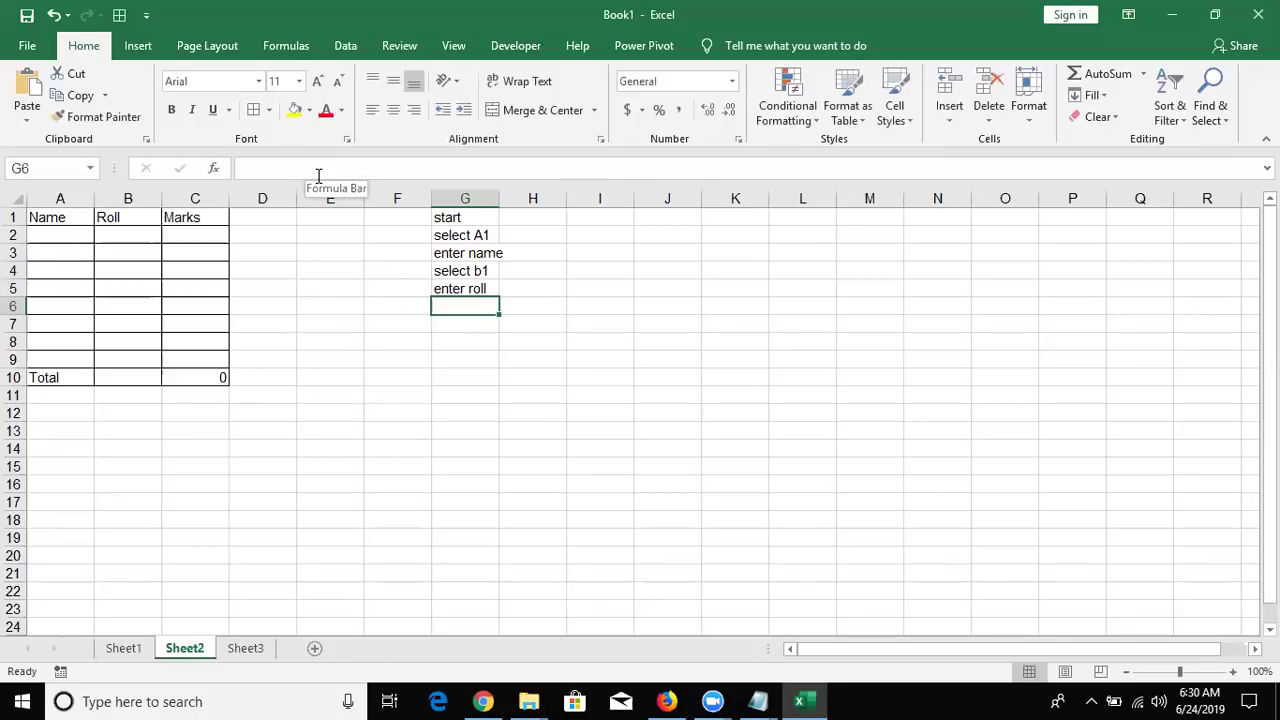
type("sele")
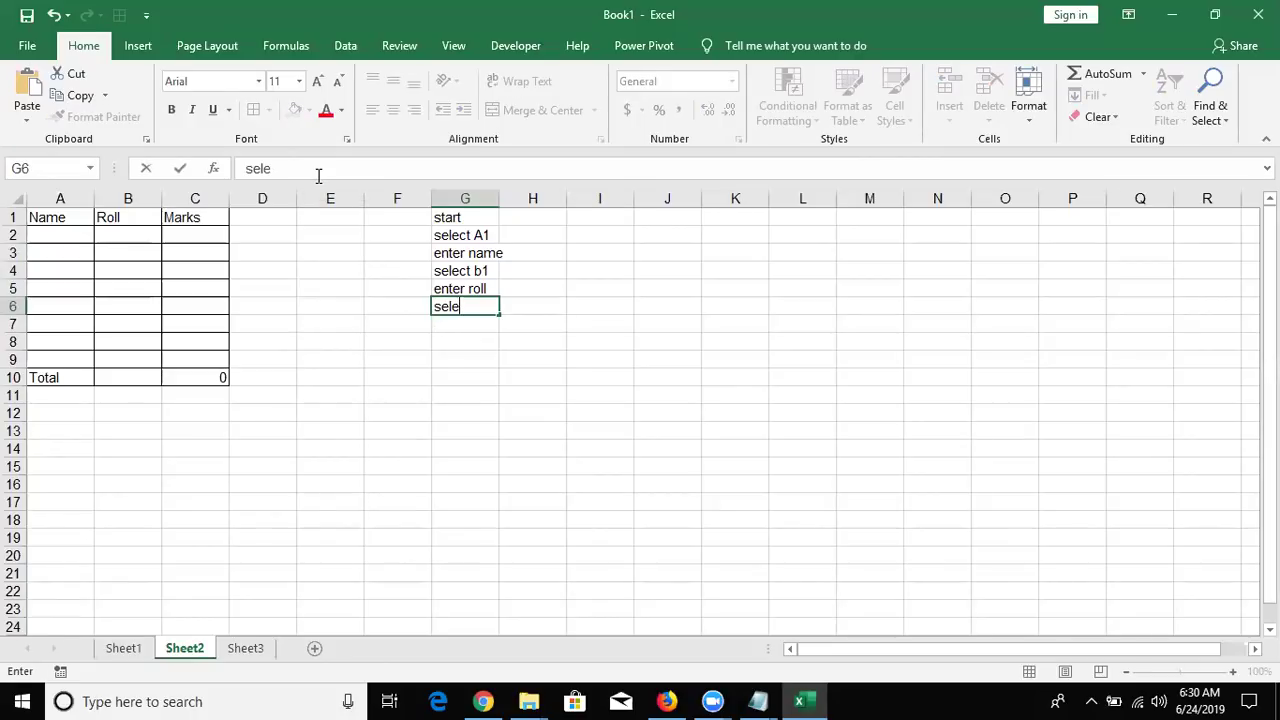
type("ct c1")
List 'select c1', 'enter marks', 'select a1:c10', 'apply border', 'select a10' in G6:G10.
key("Return")
type("enter marks")
key("Return")
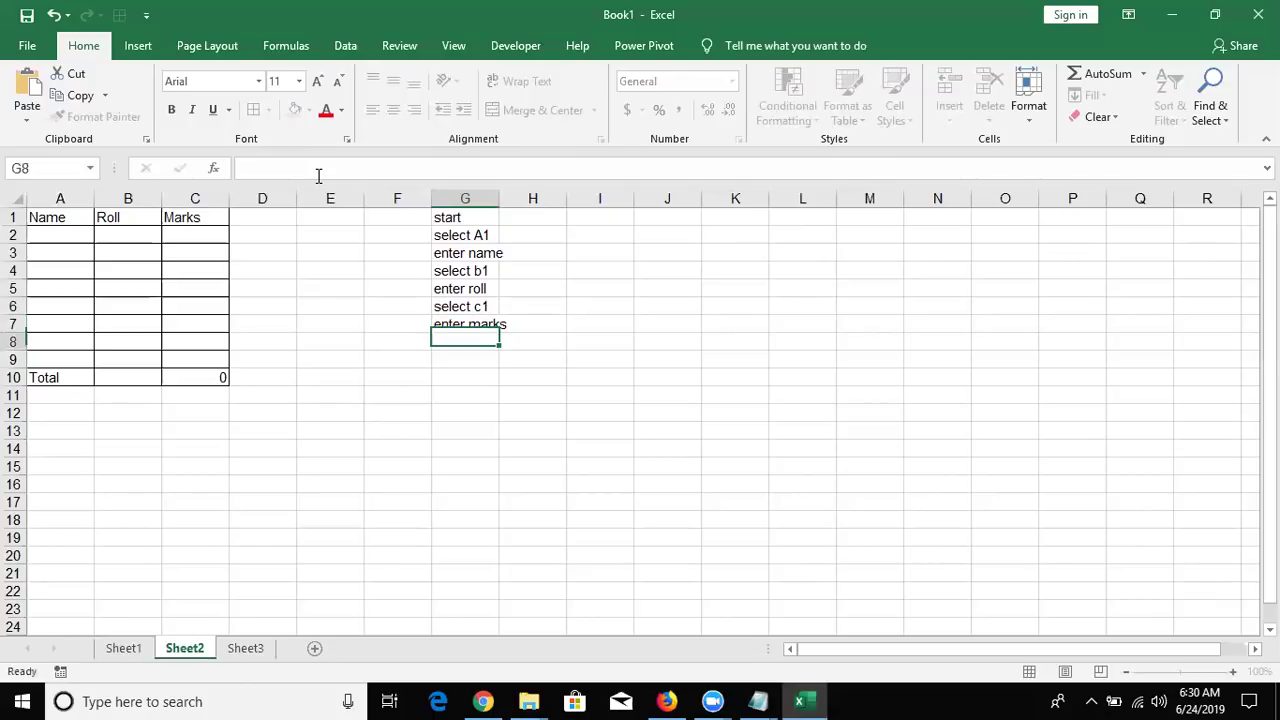
type("select a1:c")
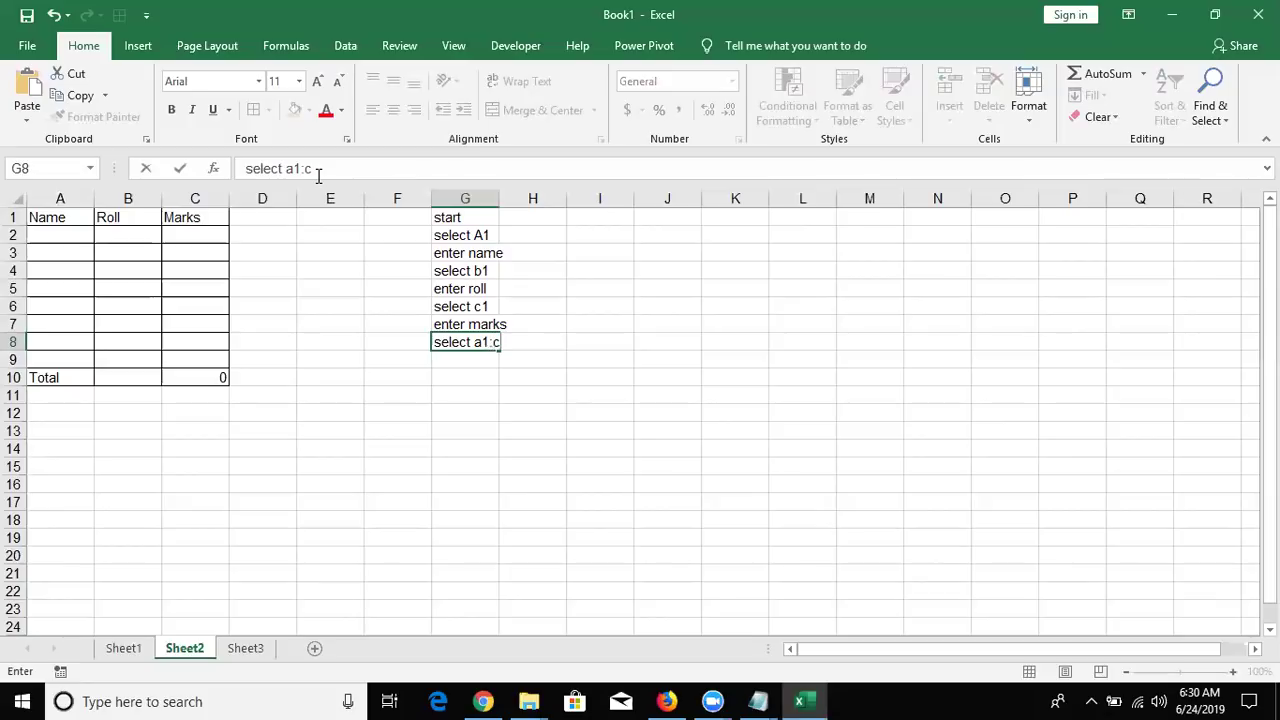
type("10")
key("Return")
type("a")
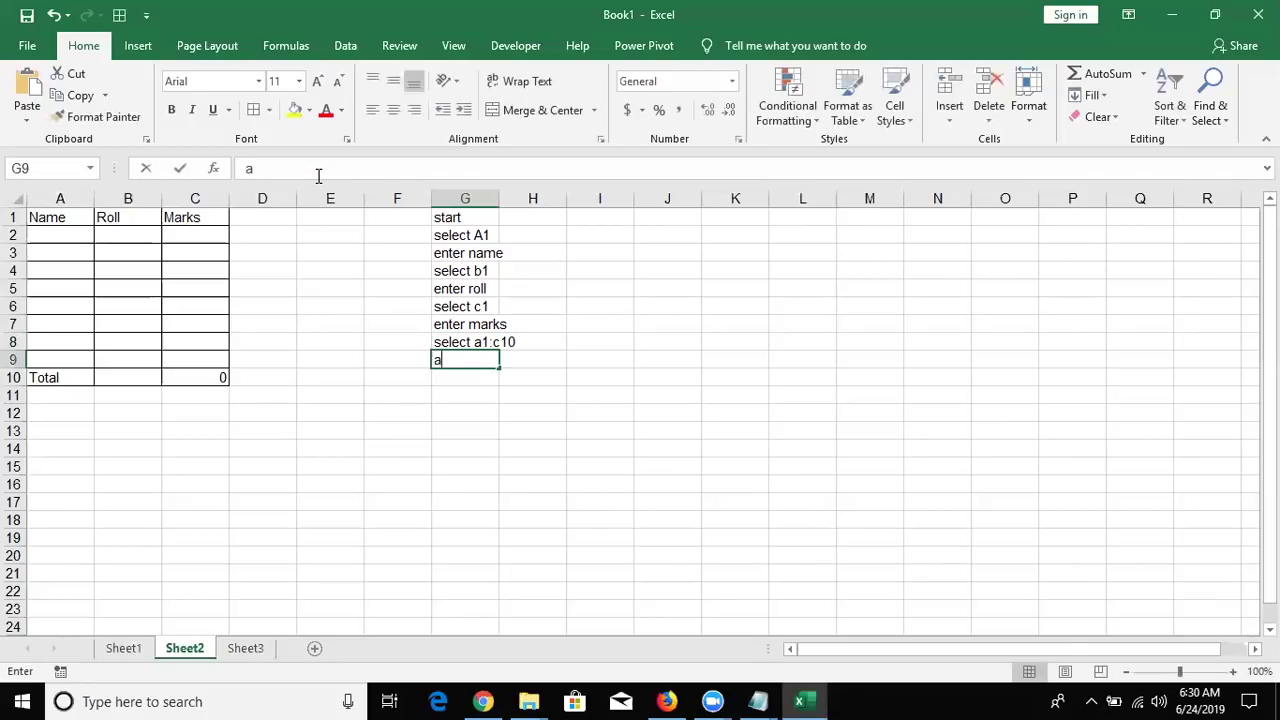
type("pply")
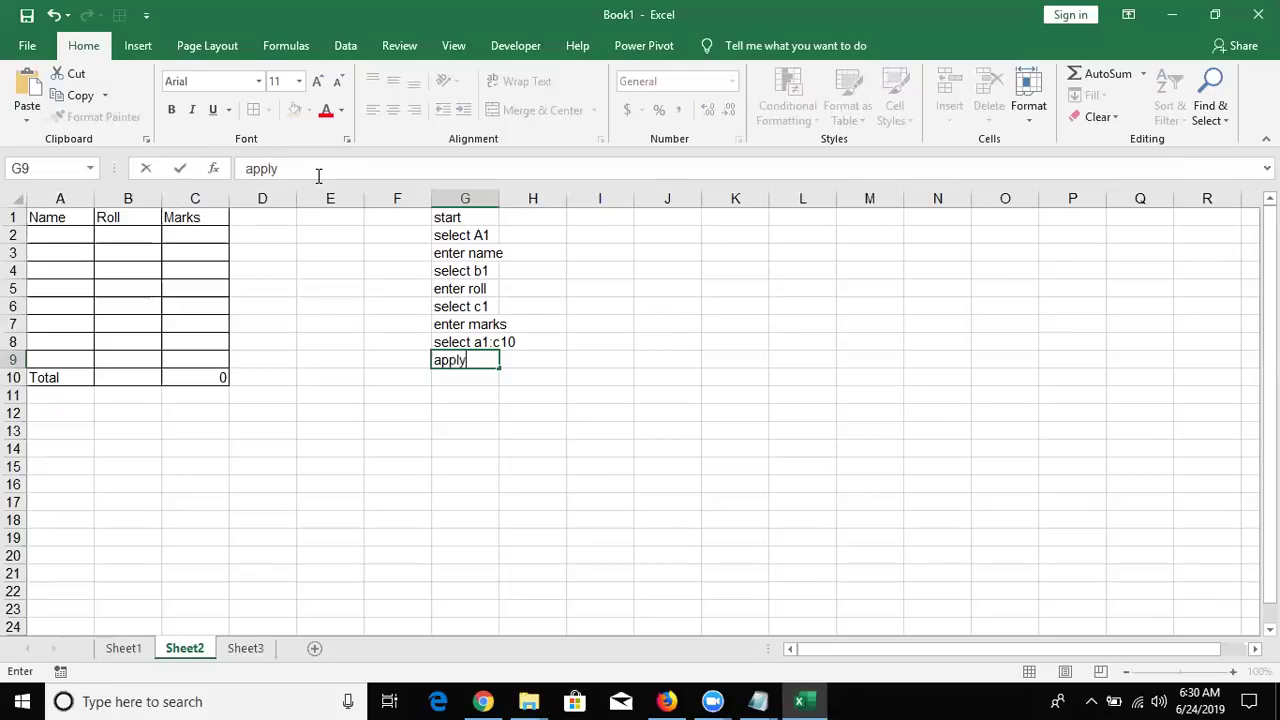
type(" border")
key("Return")
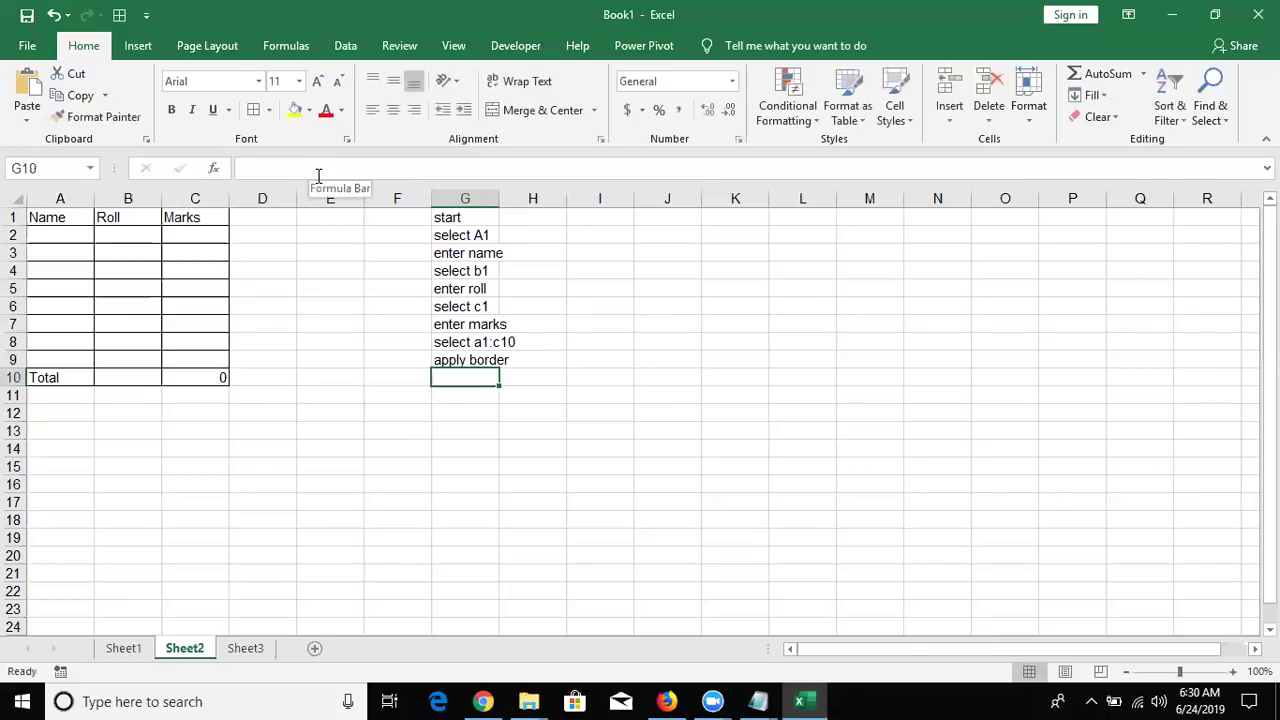
type("select a10")
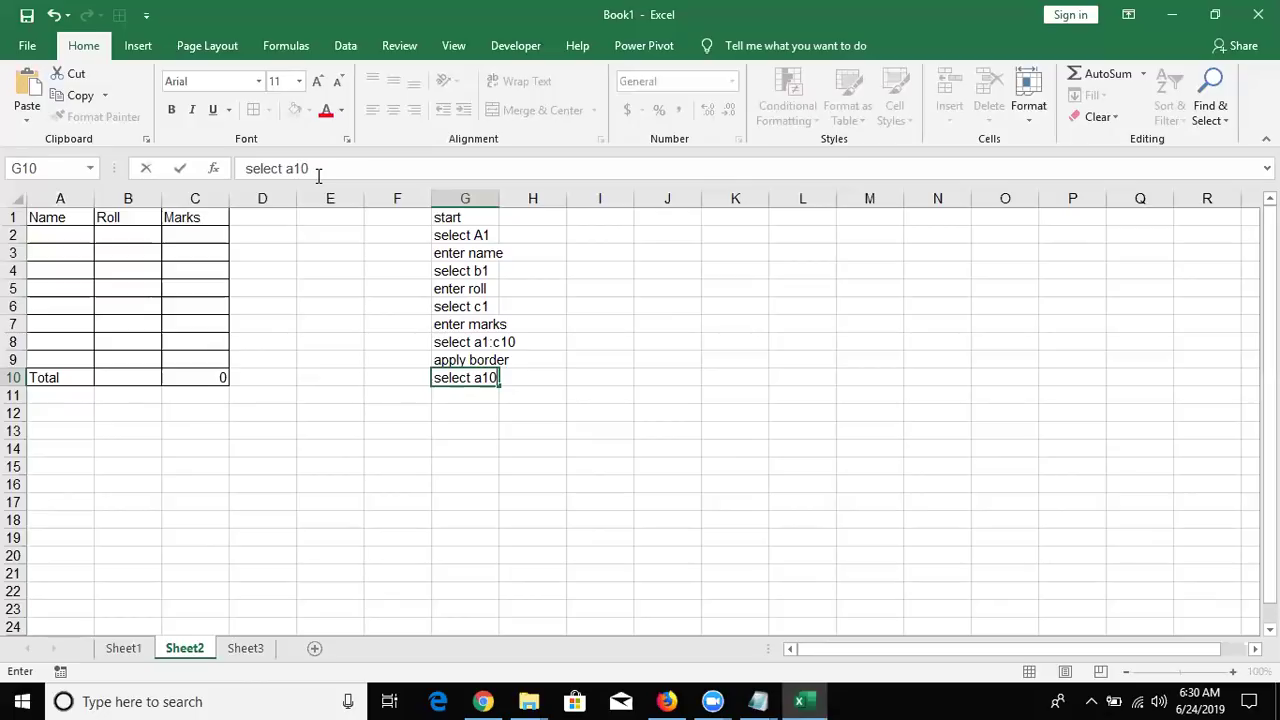
key("Return")
Add 'enter "total"' in G11 and 'select c10' in G12.
type("enter ")
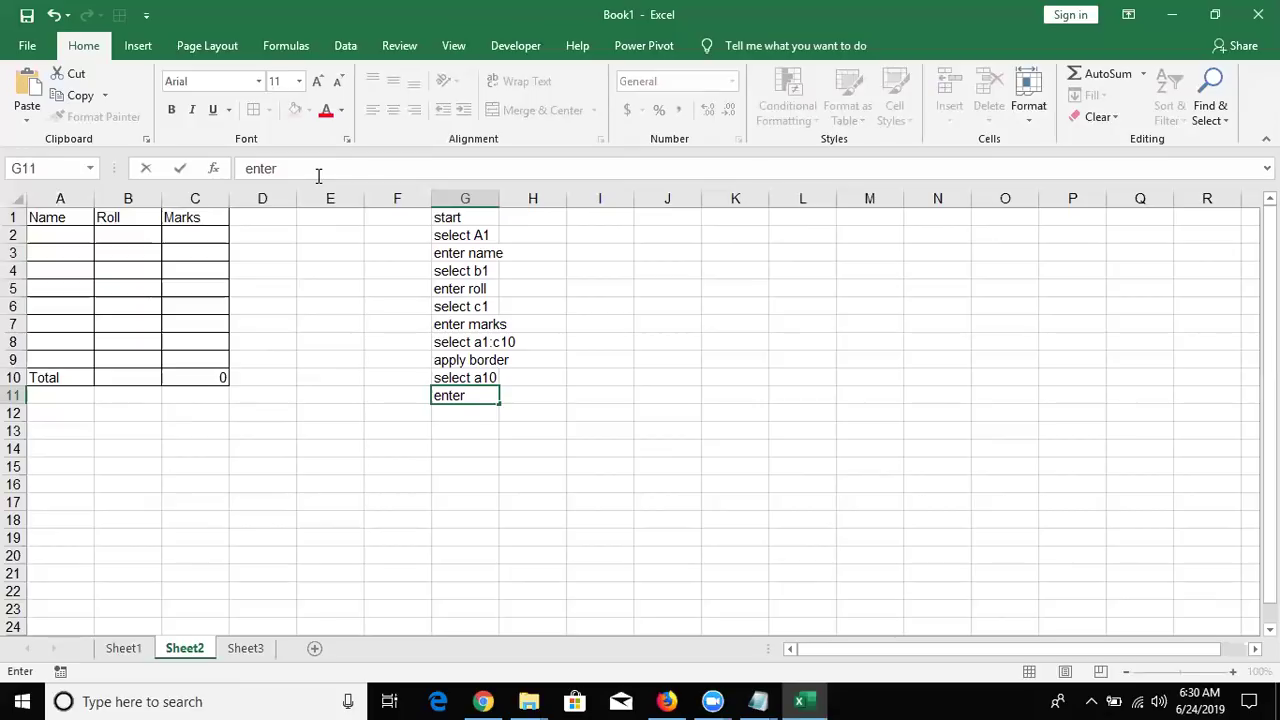
type("\"")
type("toa")
type("l")
type("\\")
key("BackSpace")
key("BackSpace")
key("BackSpace")
type("tal")
type("\"")
key("Return")
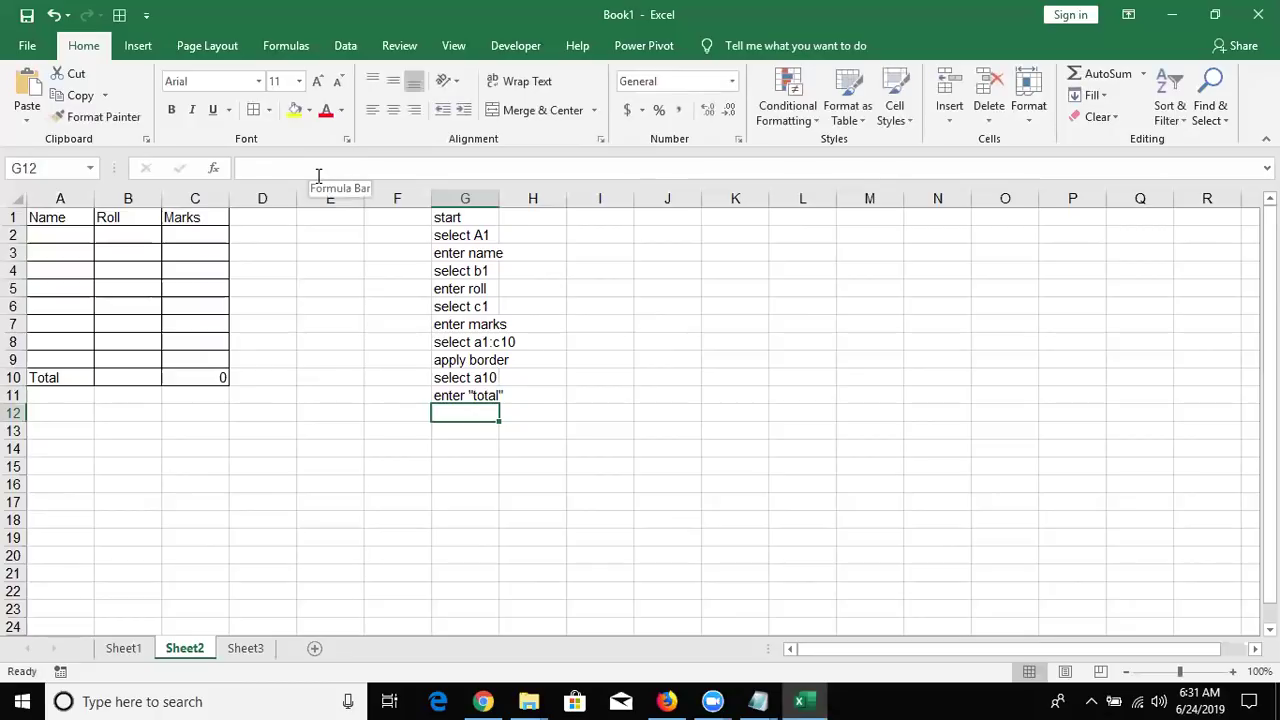
type("sek")
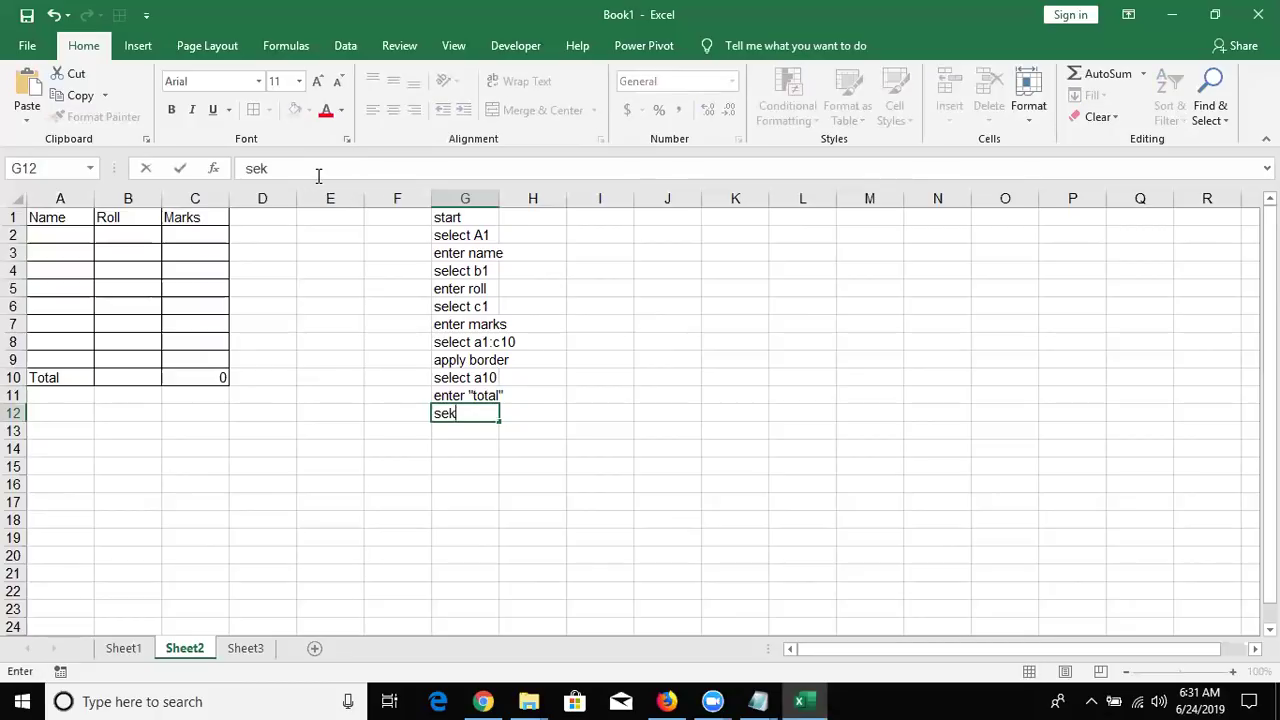
key("BackSpace")
type("lect")
key("Tab")
key("shift+Tab")
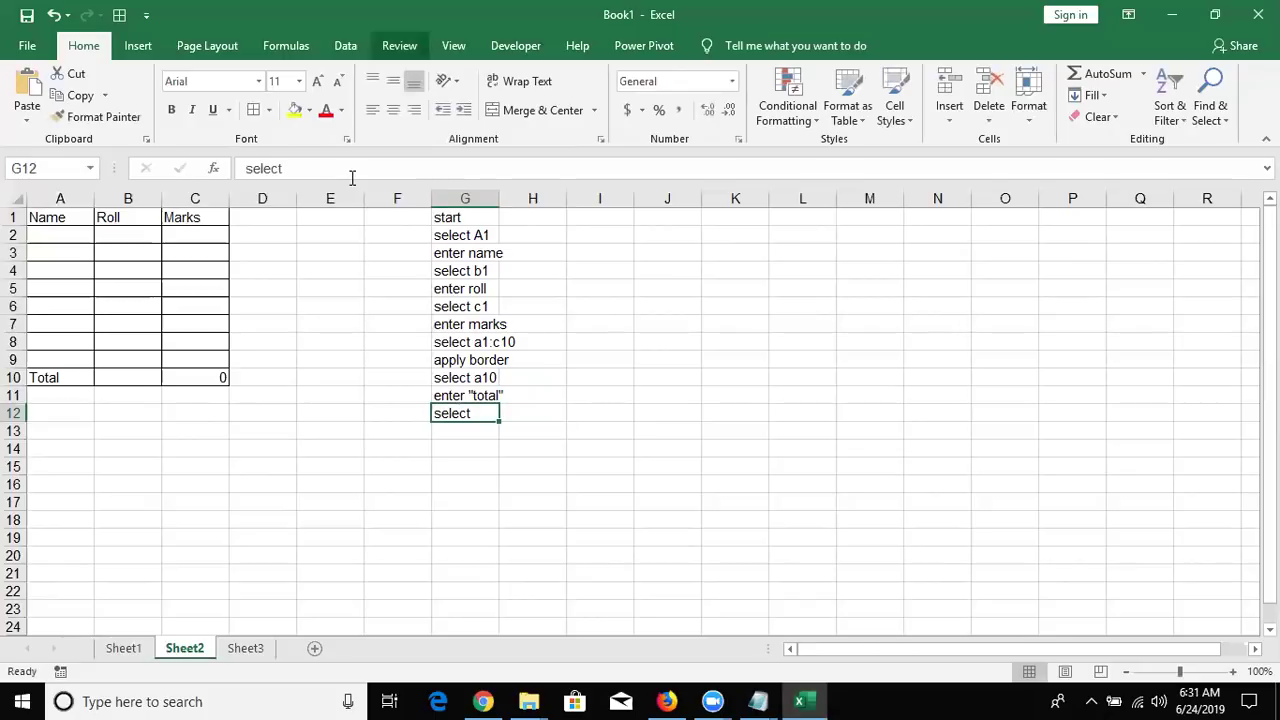
left_click(352, 177)
type("c1")
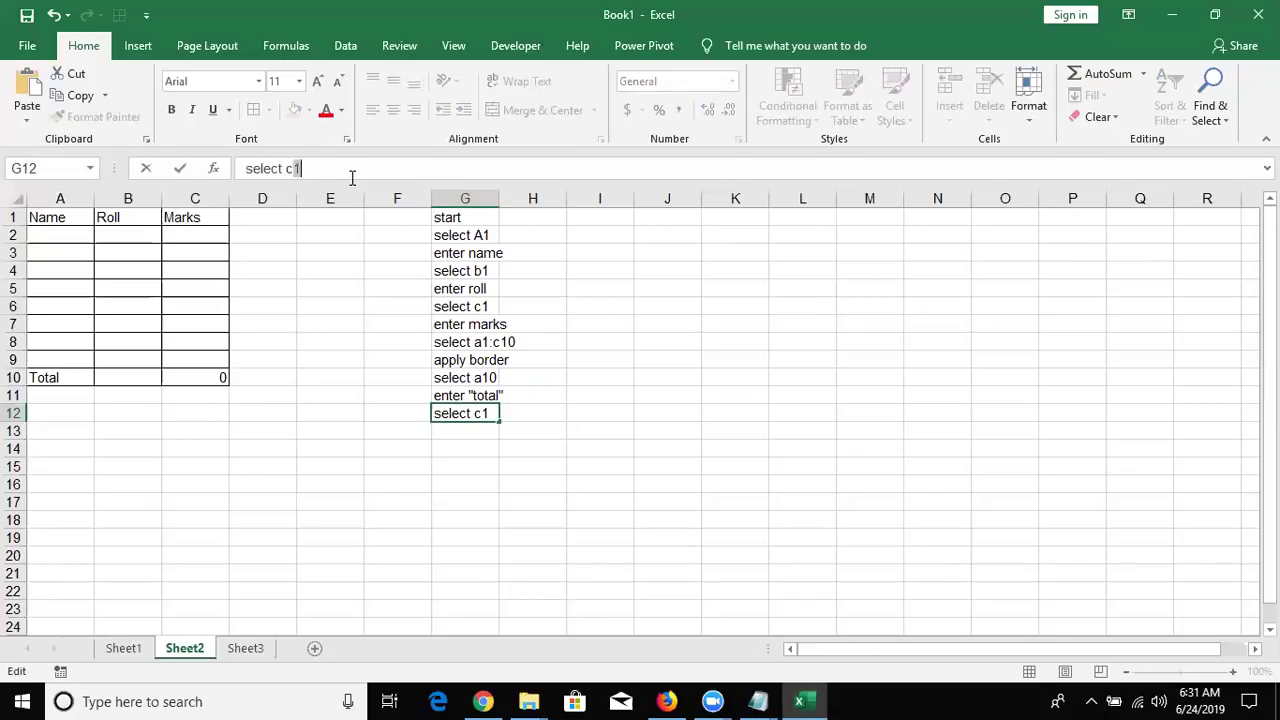
type("0")
key("Return")
Finish the step list with 'apply sum' and 'end'.
type("apply s")
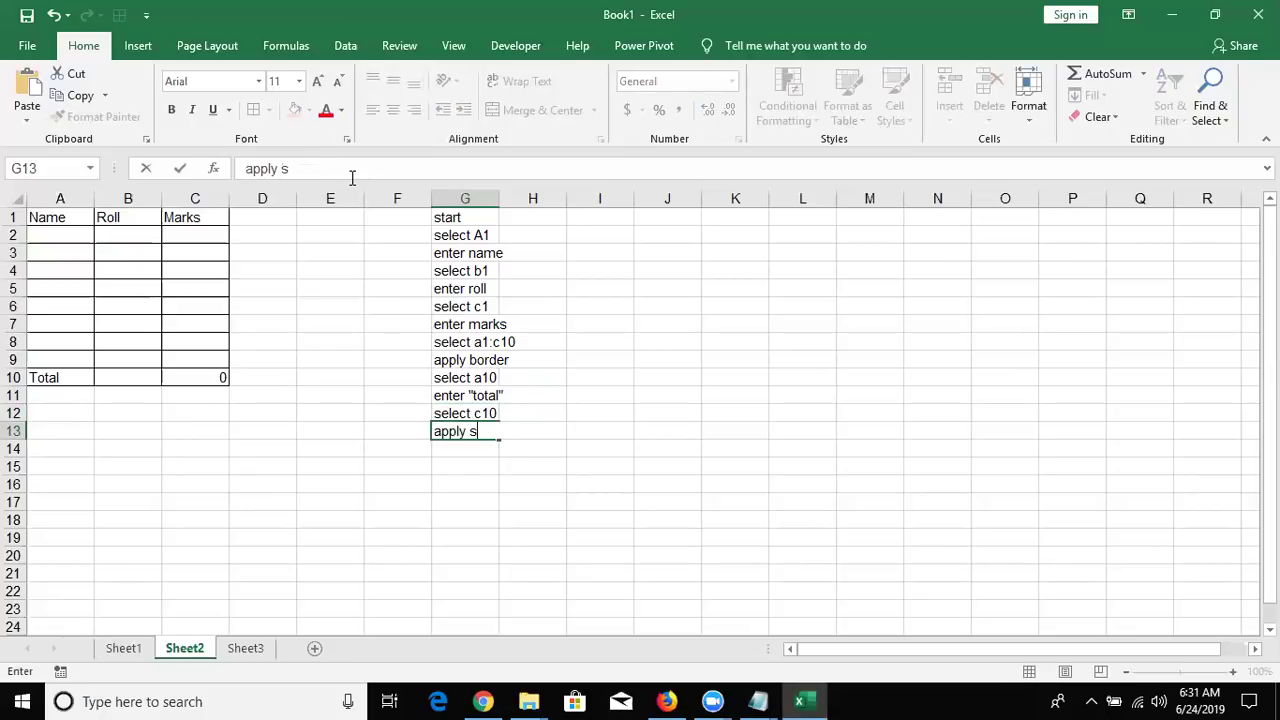
type("um")
key("Return")
type("end")
key("Return")
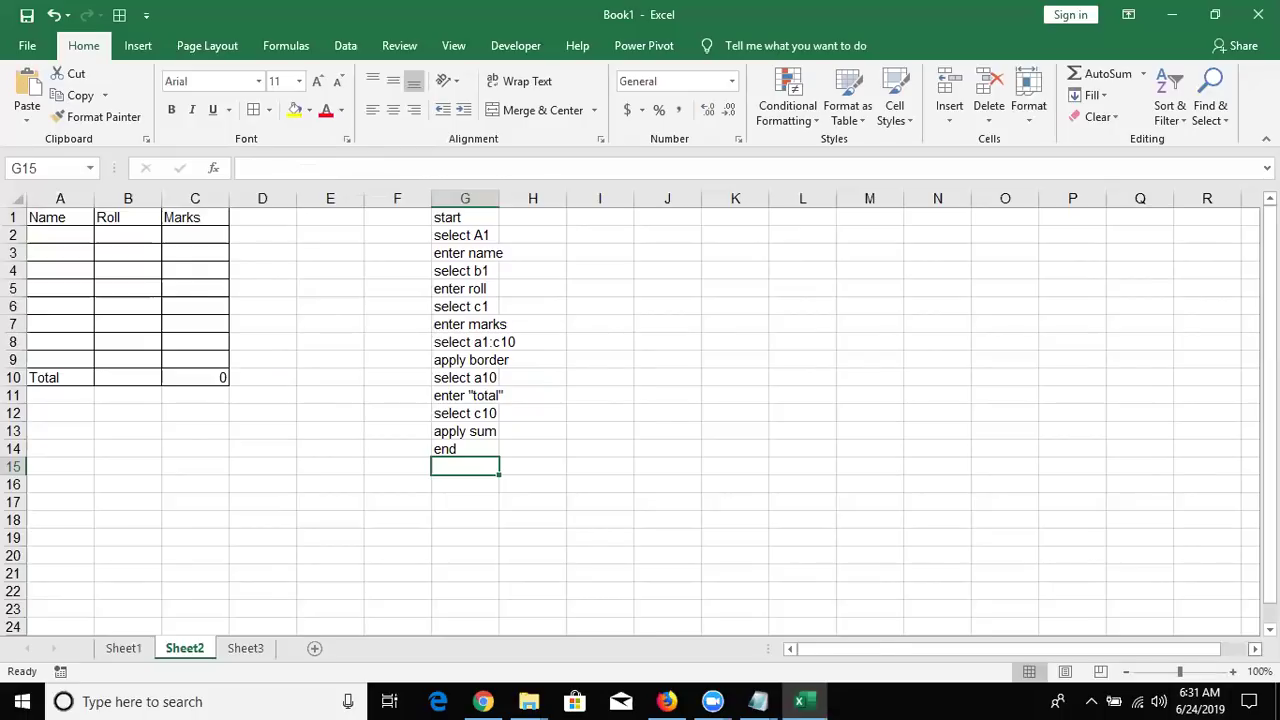
Open the VBA editor for Book1 with Alt+F11 and restore its window to a smaller size.
scroll(640, 420, "right", 2)
scroll(690, 239, "right", 1)
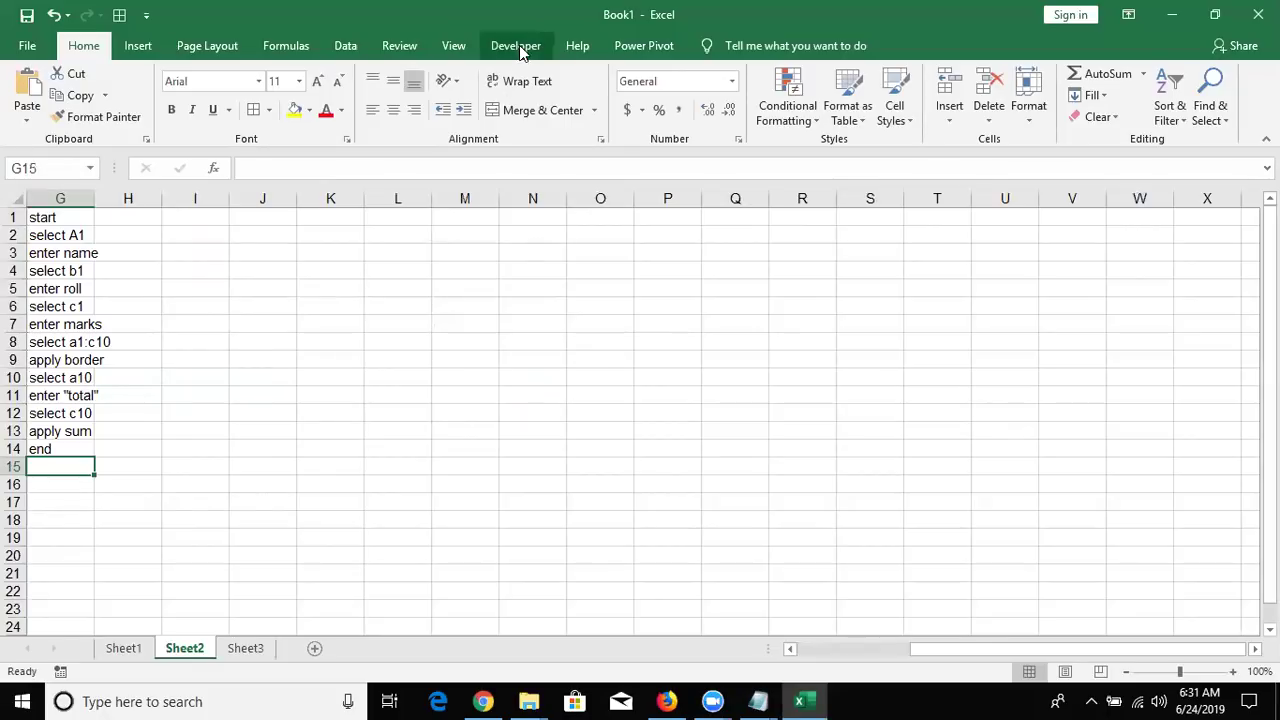
key("alt+F11")
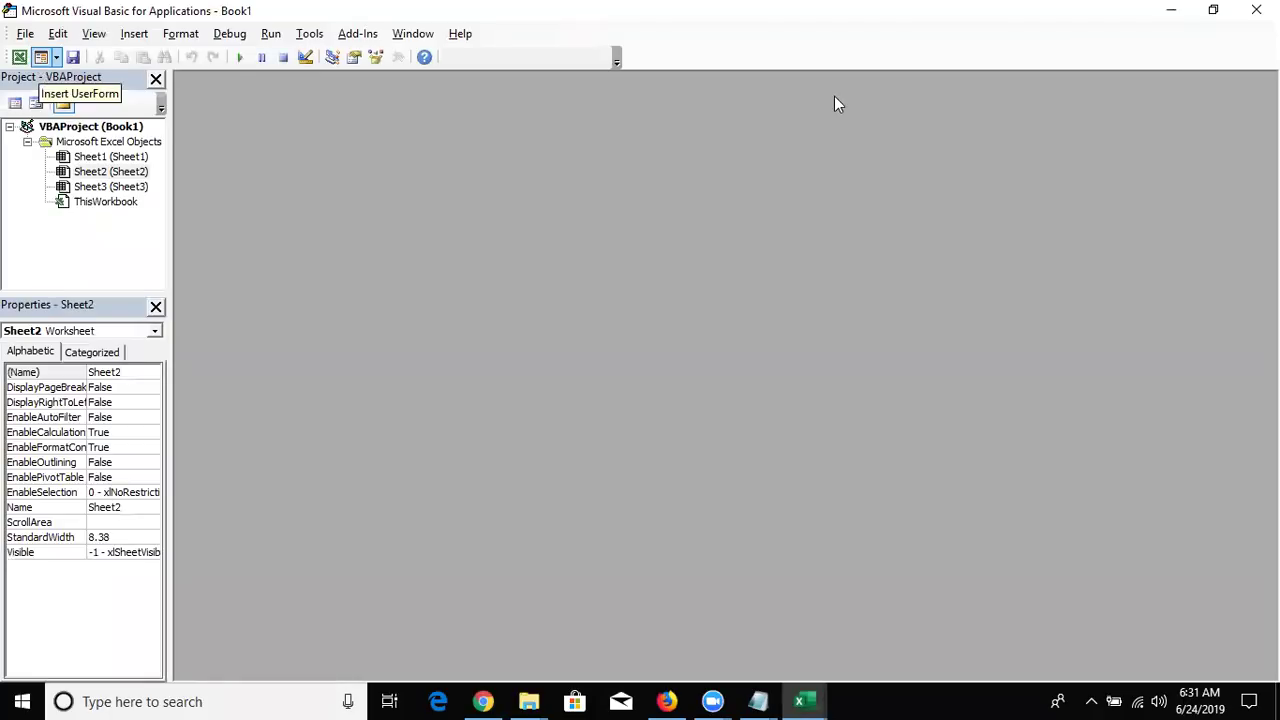
left_click(1214, 10)
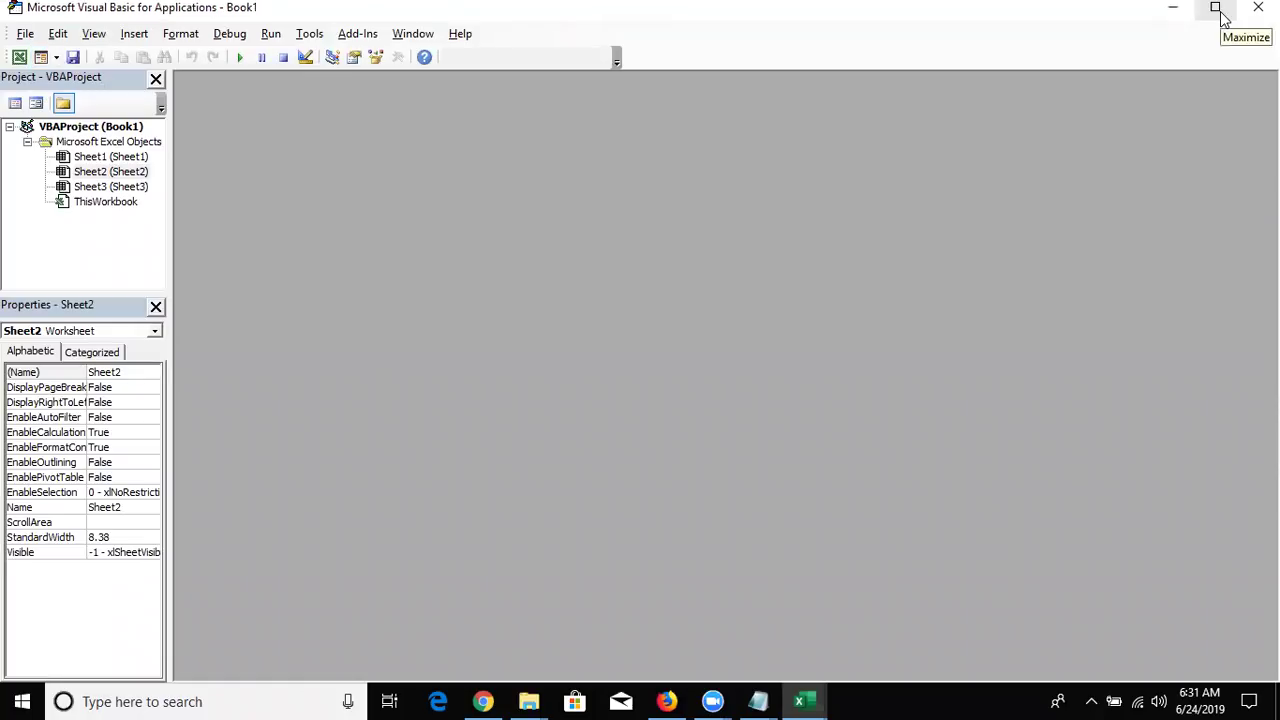
left_click(1221, 13)
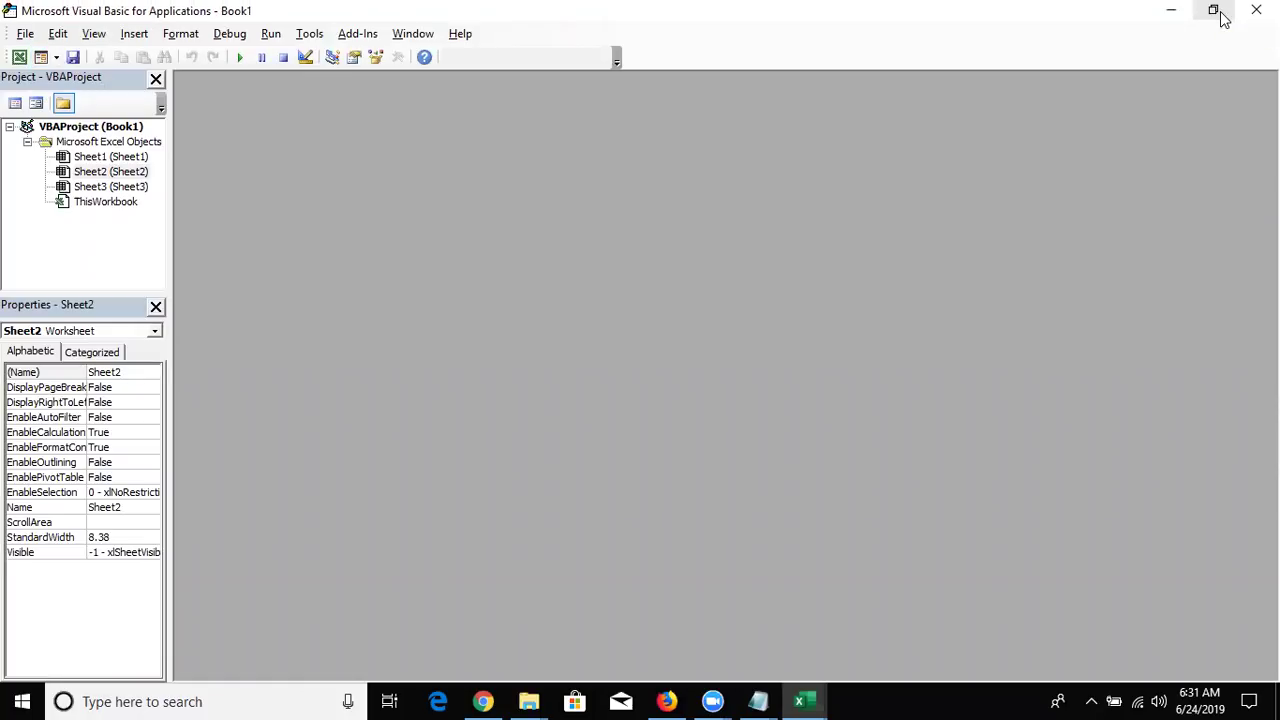
double_click(36, 18)
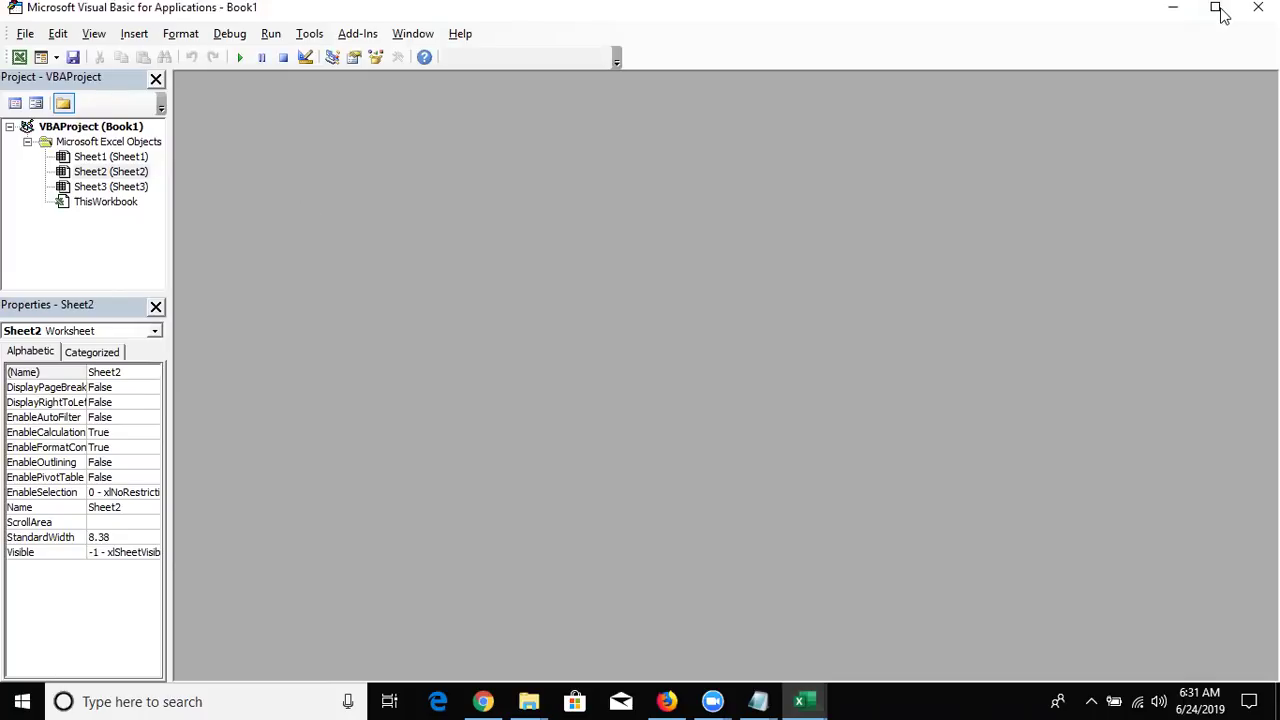
key("super+Up")
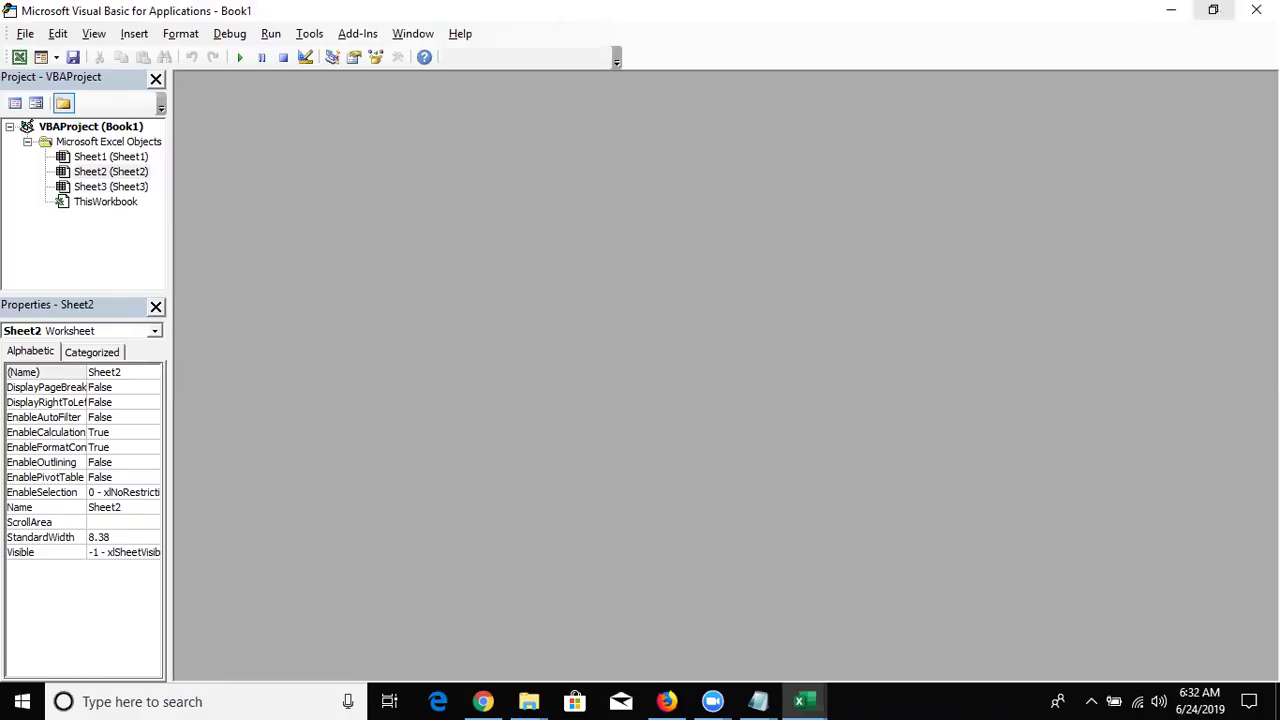
left_click(1213, 10)
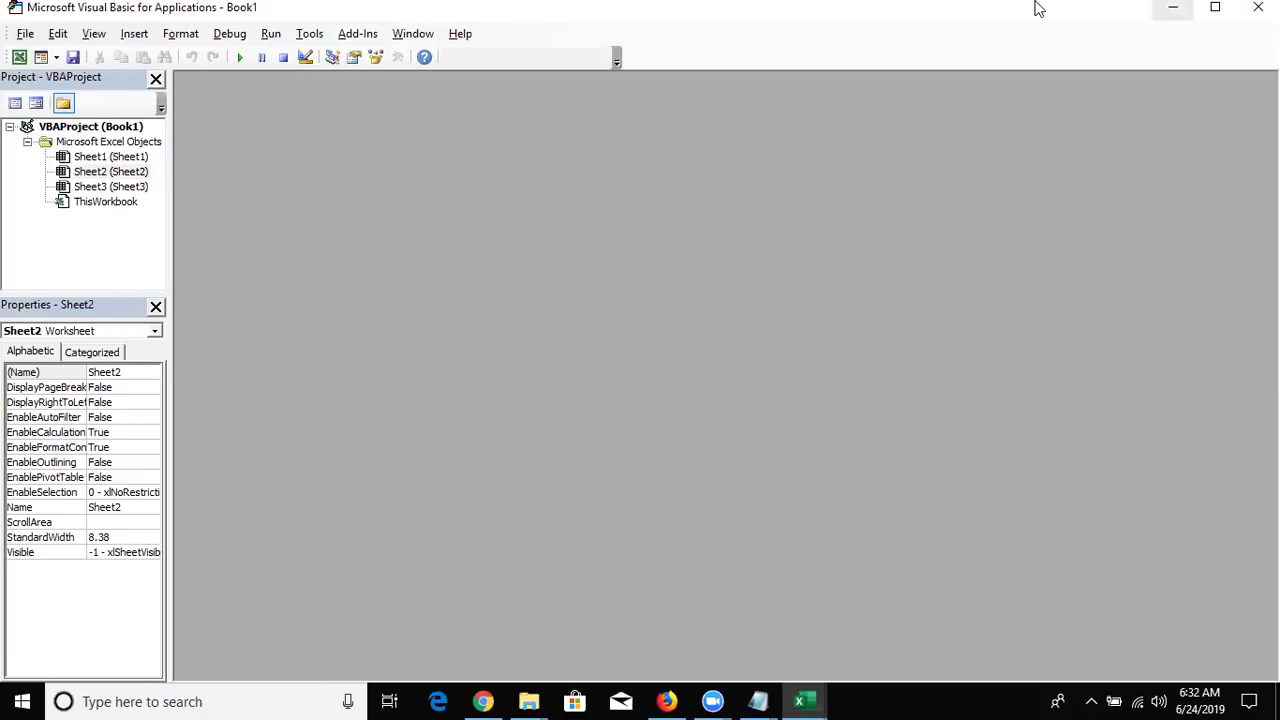
Resize the VBA editor and move it to the top right so column G shows beside it.
left_click_drag(1038, 8, 1061, 103)
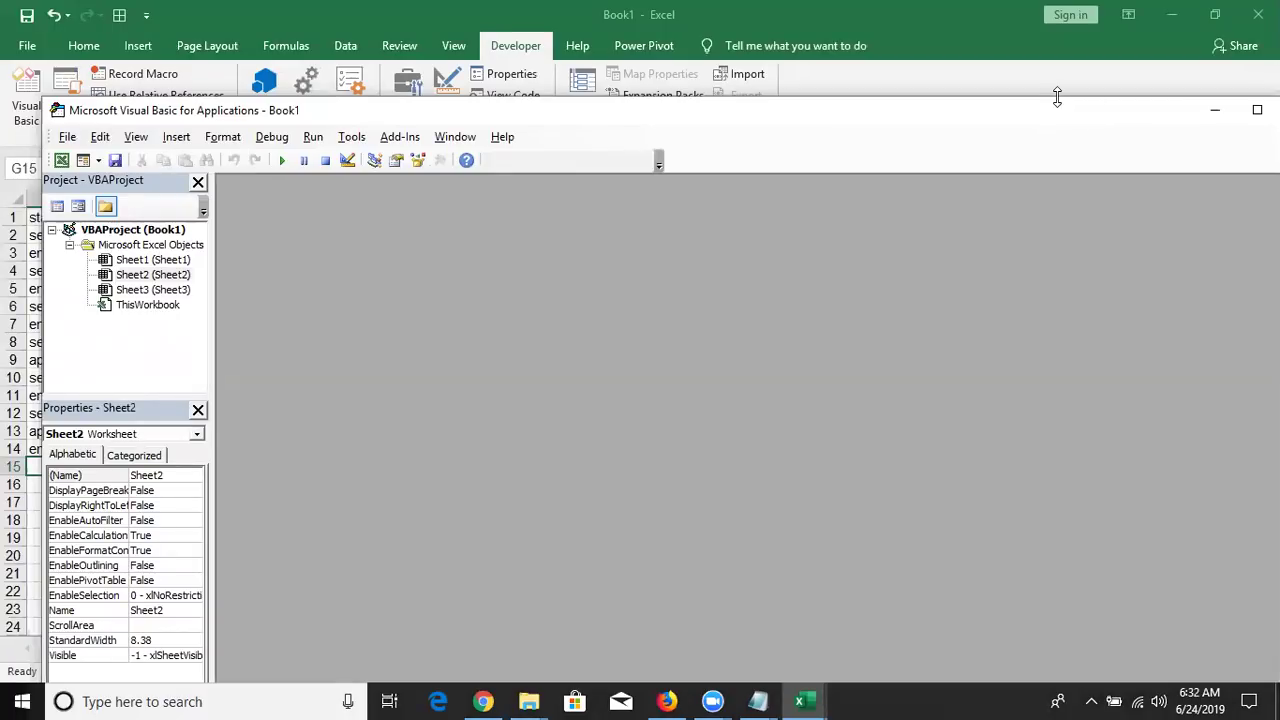
left_click_drag(1057, 97, 1035, 173)
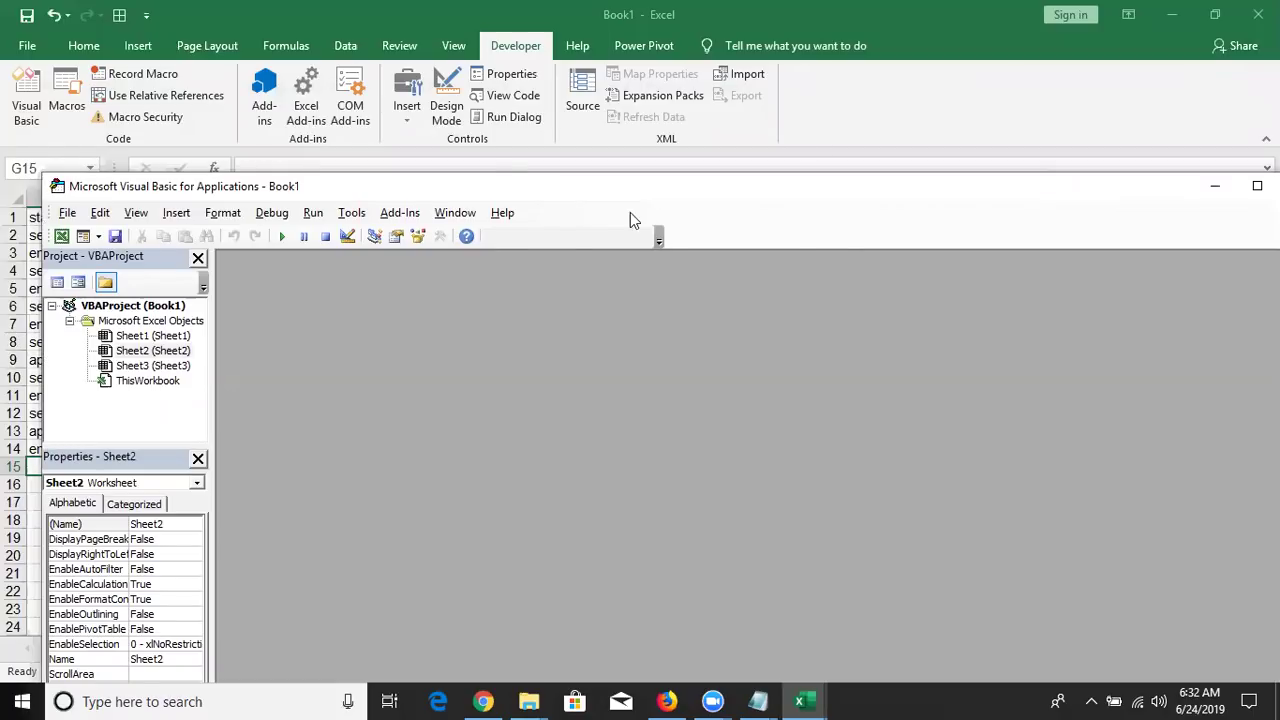
left_click_drag(44, 357, 492, 212)
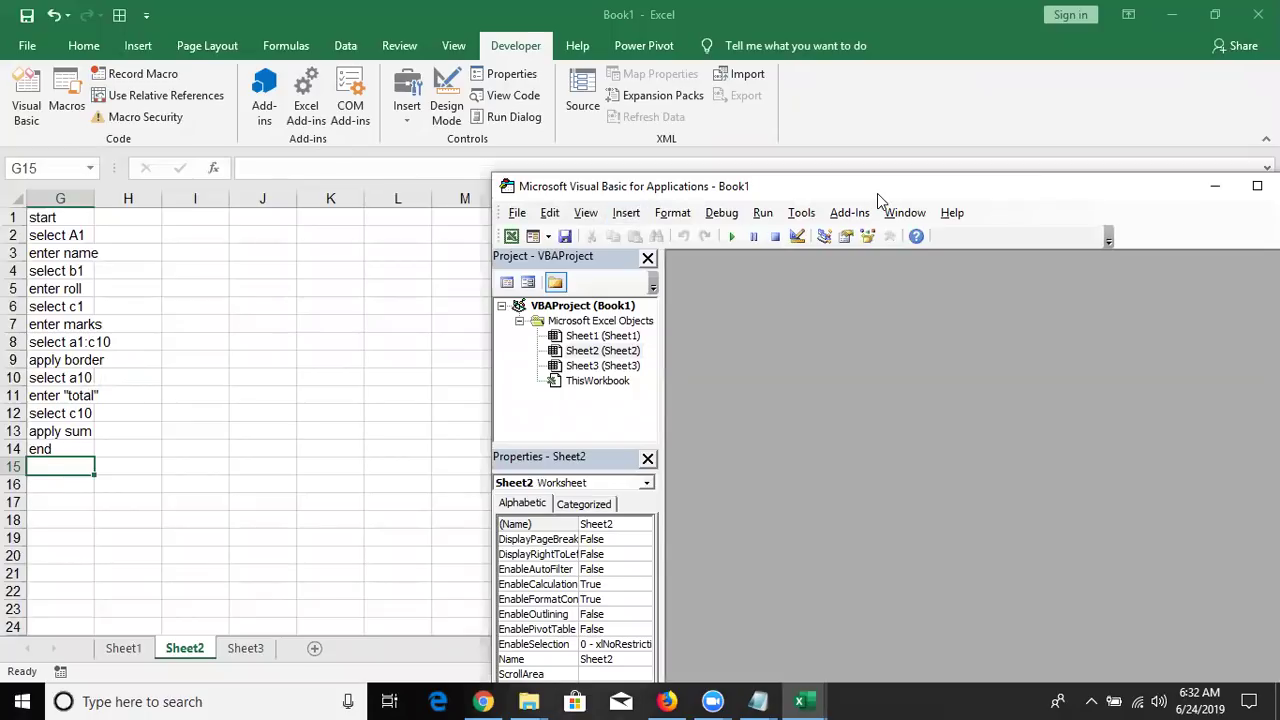
left_click_drag(877, 193, 808, 41)
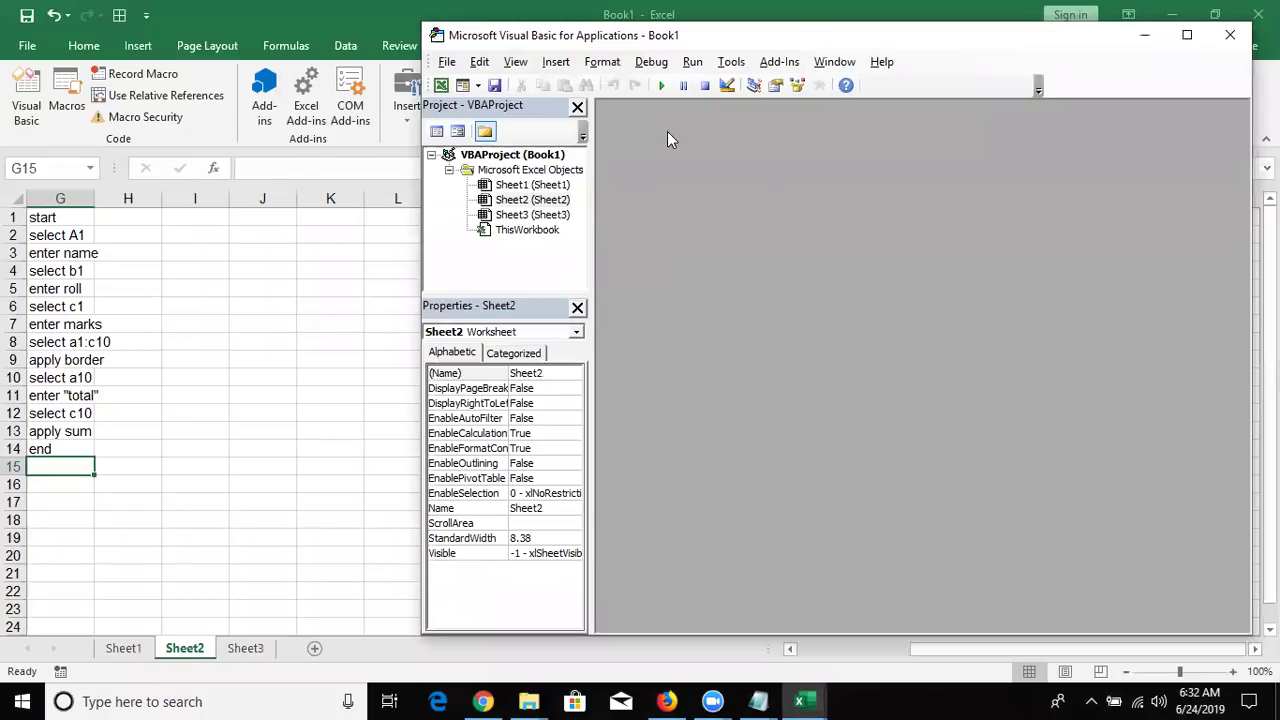
left_click(555, 62)
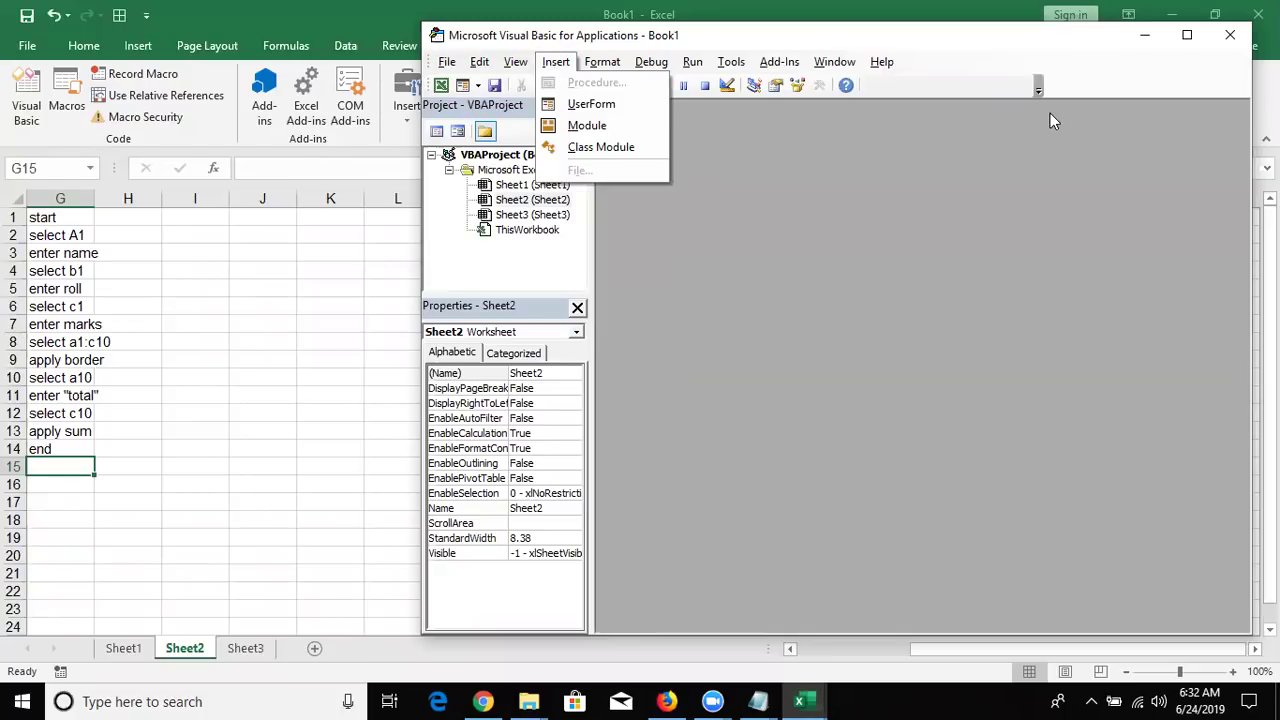
left_click(1005, 46)
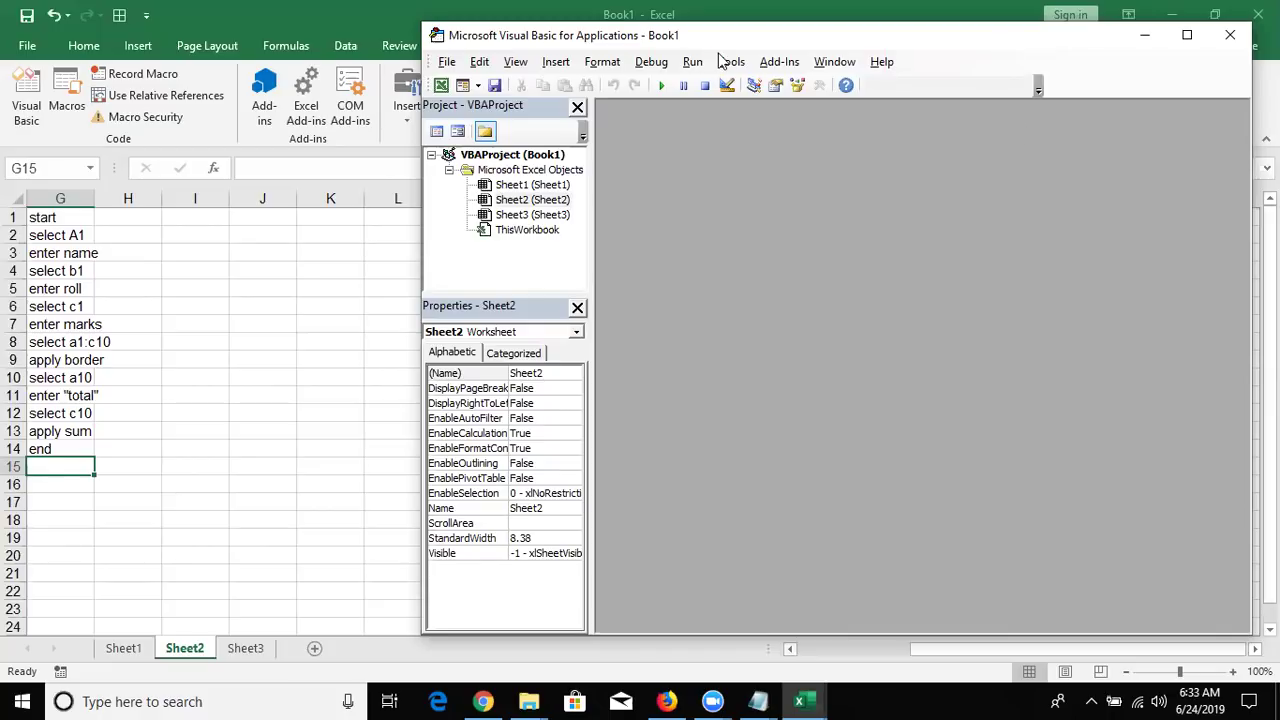
From the Project Explorer, view Sheet1's code window, then ThisWorkbook's.
double_click(541, 193)
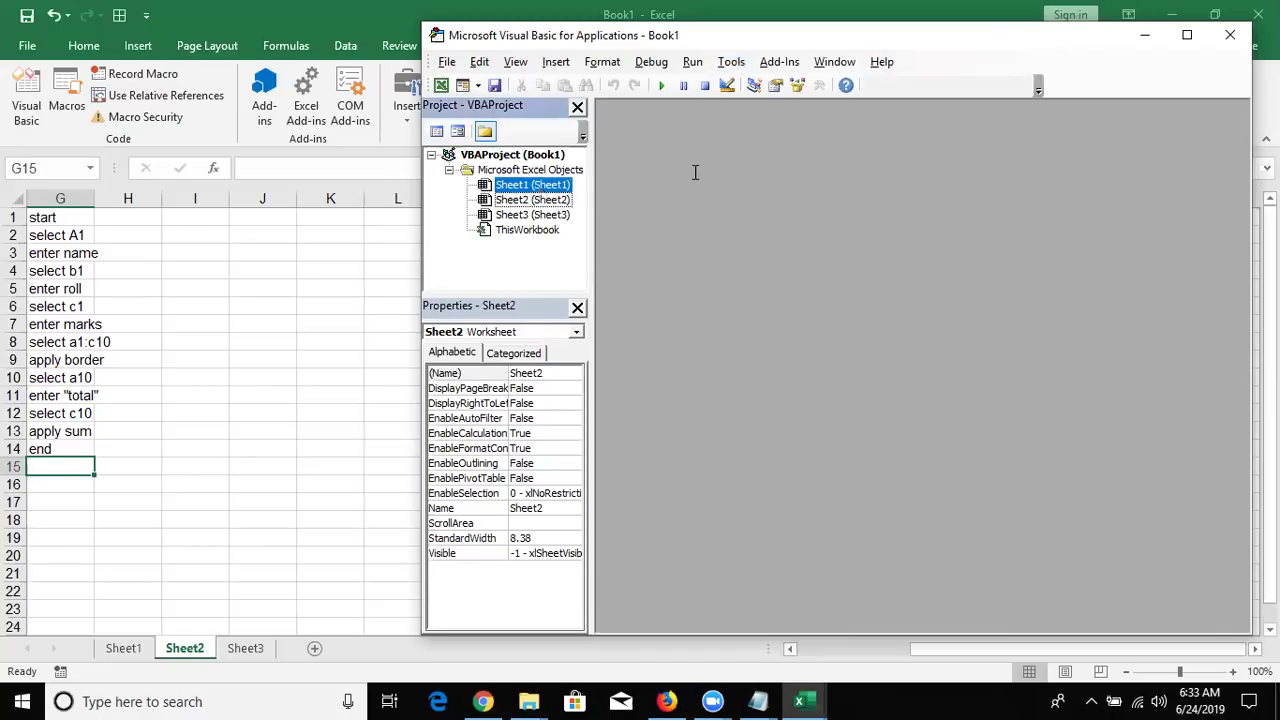
left_click(560, 200)
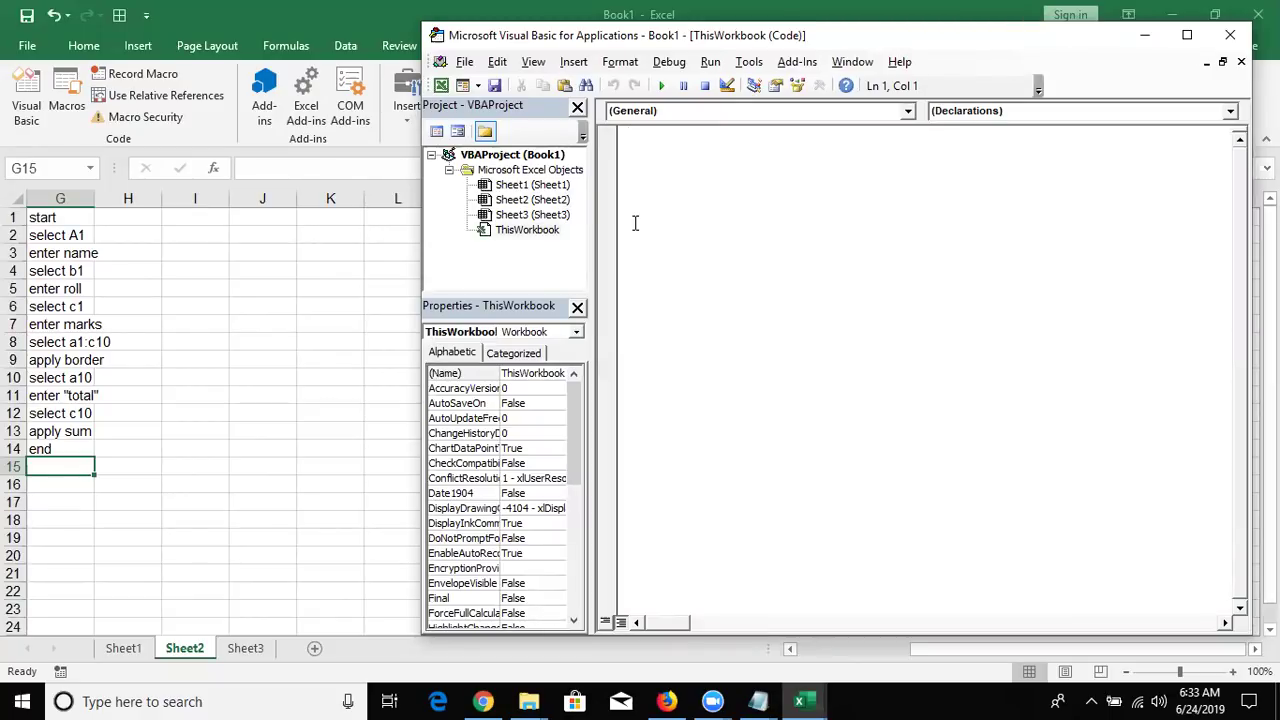
double_click(513, 187)
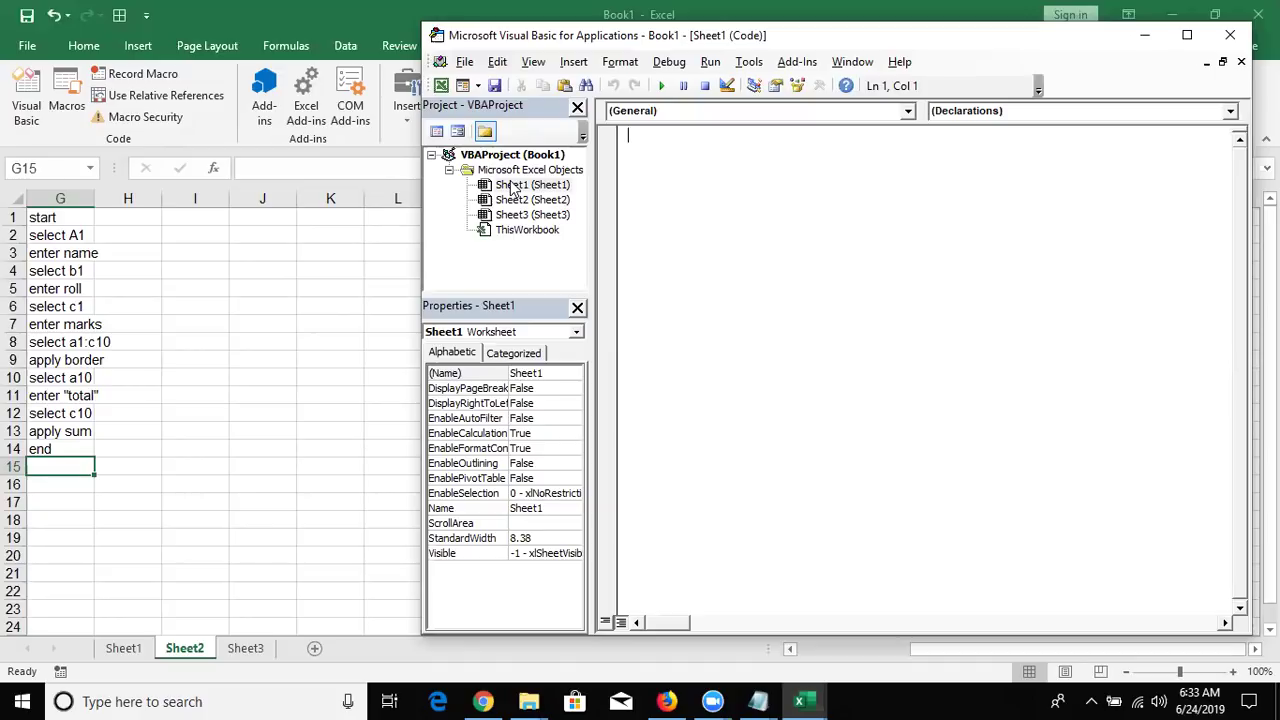
double_click(530, 230)
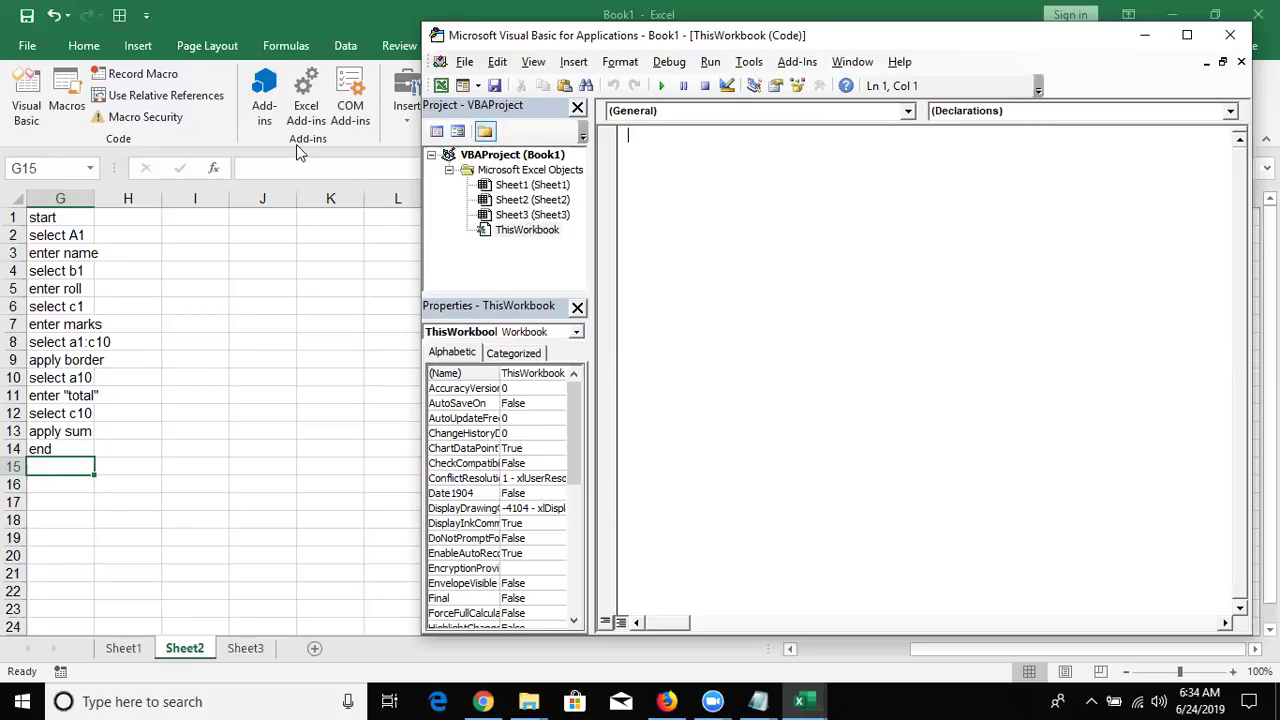
Insert a new standard module, Module1, into the workbook's VBA project.
left_click(586, 70)
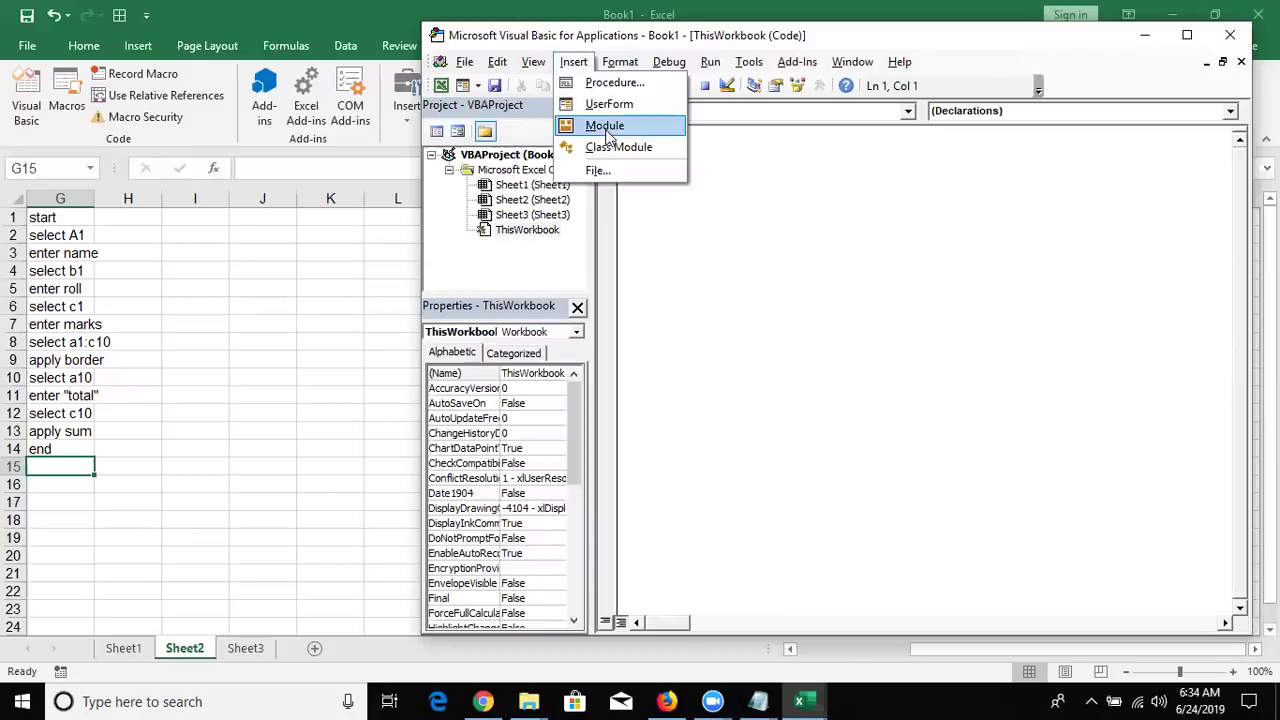
left_click(605, 127)
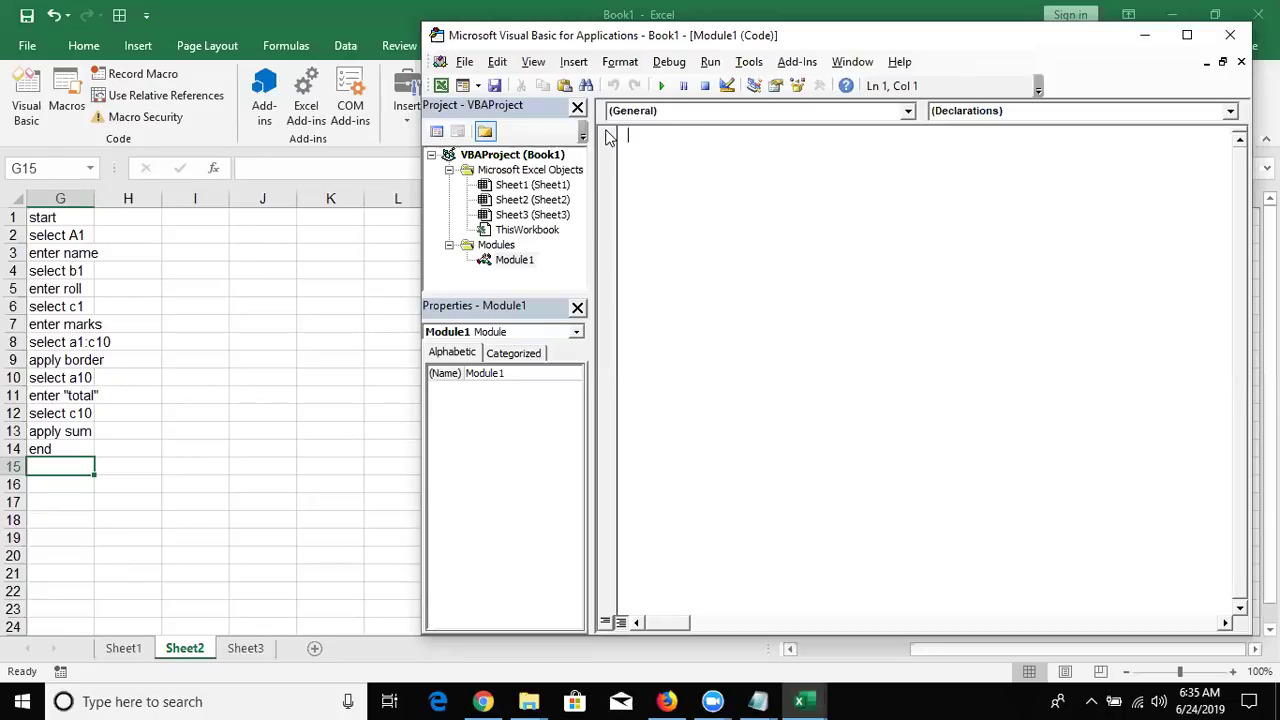
left_click(466, 62)
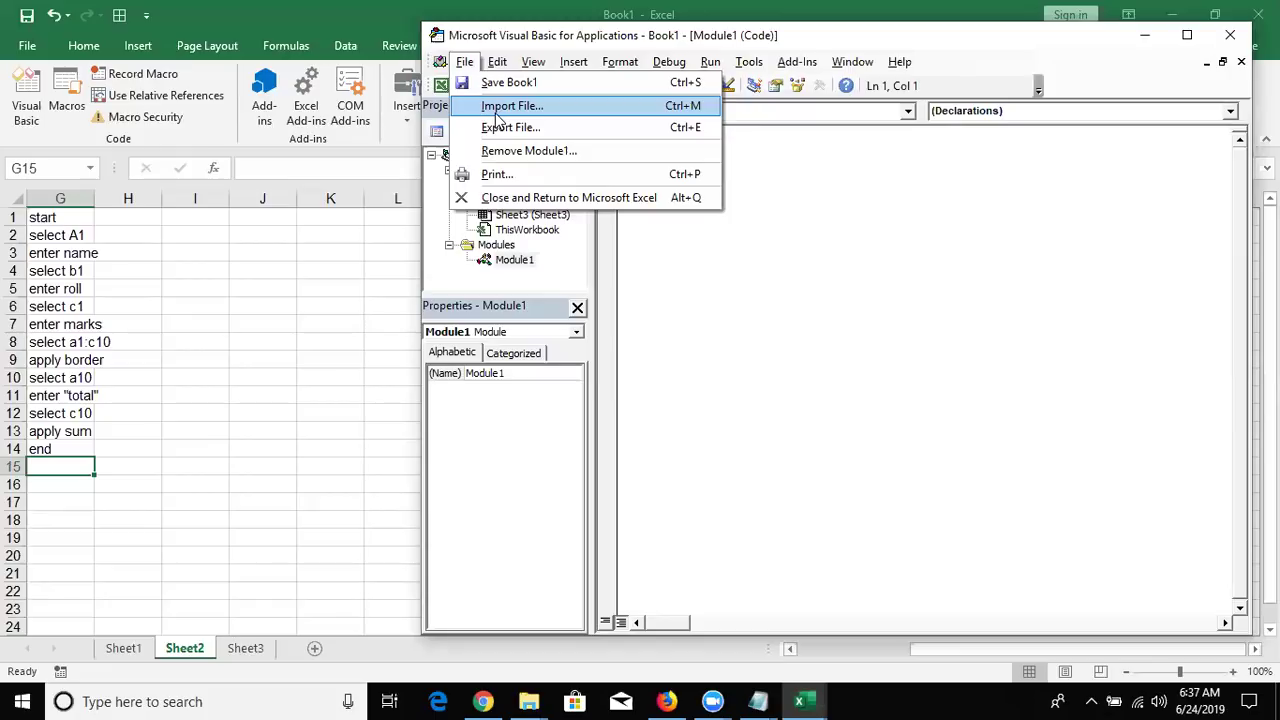
left_click(708, 292)
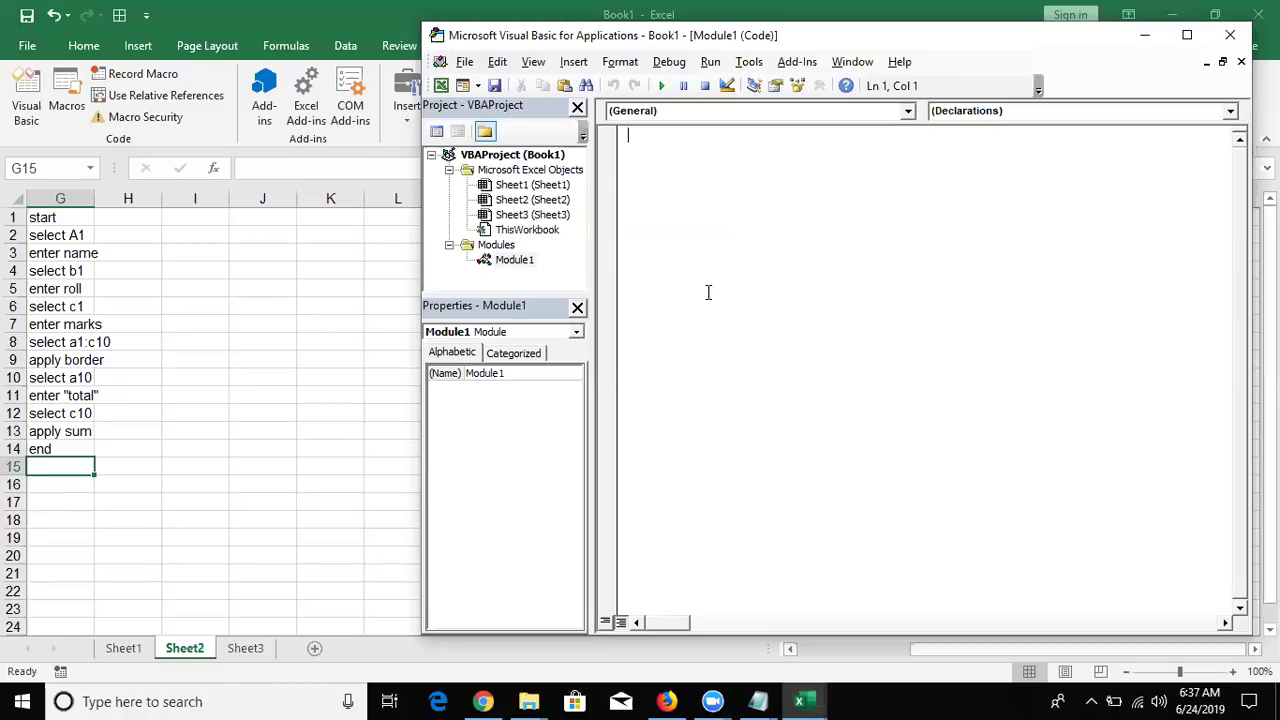
Declare an empty Sub tt procedure in Module1 with blank body lines, then return to Excel.
type("a")
type("ub ")
type("t")
type("t")
key("Return")
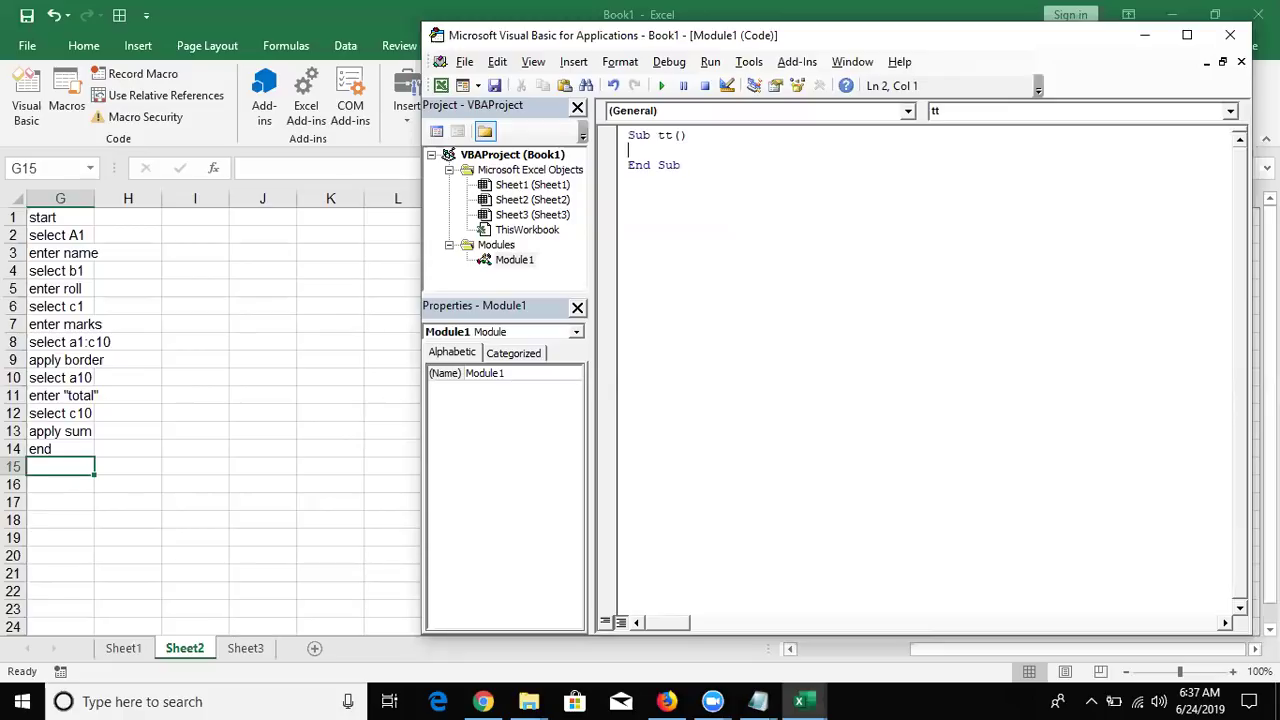
key("Return")
key("Return")
key("Return")
left_click(628, 180)
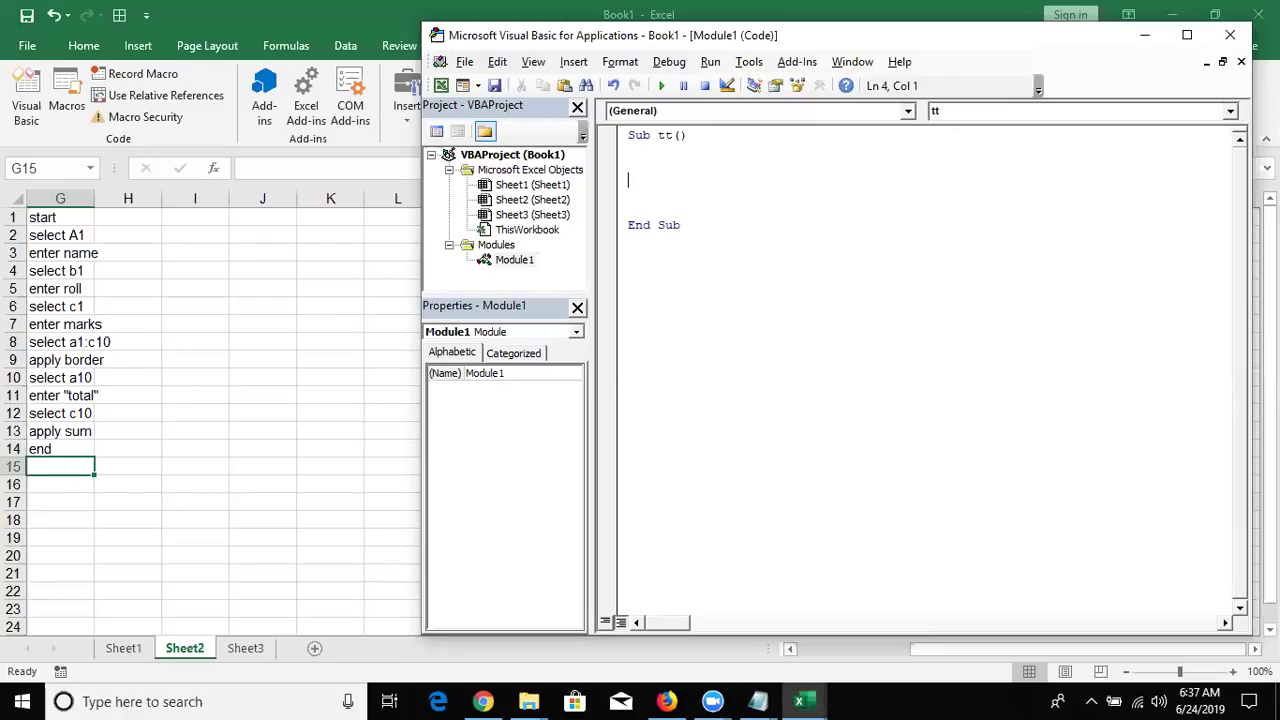
left_click(628, 195)
left_click(117, 249)
Check that the tt macro is listed in the Macro dialog, then close it without running.
left_click(64, 125)
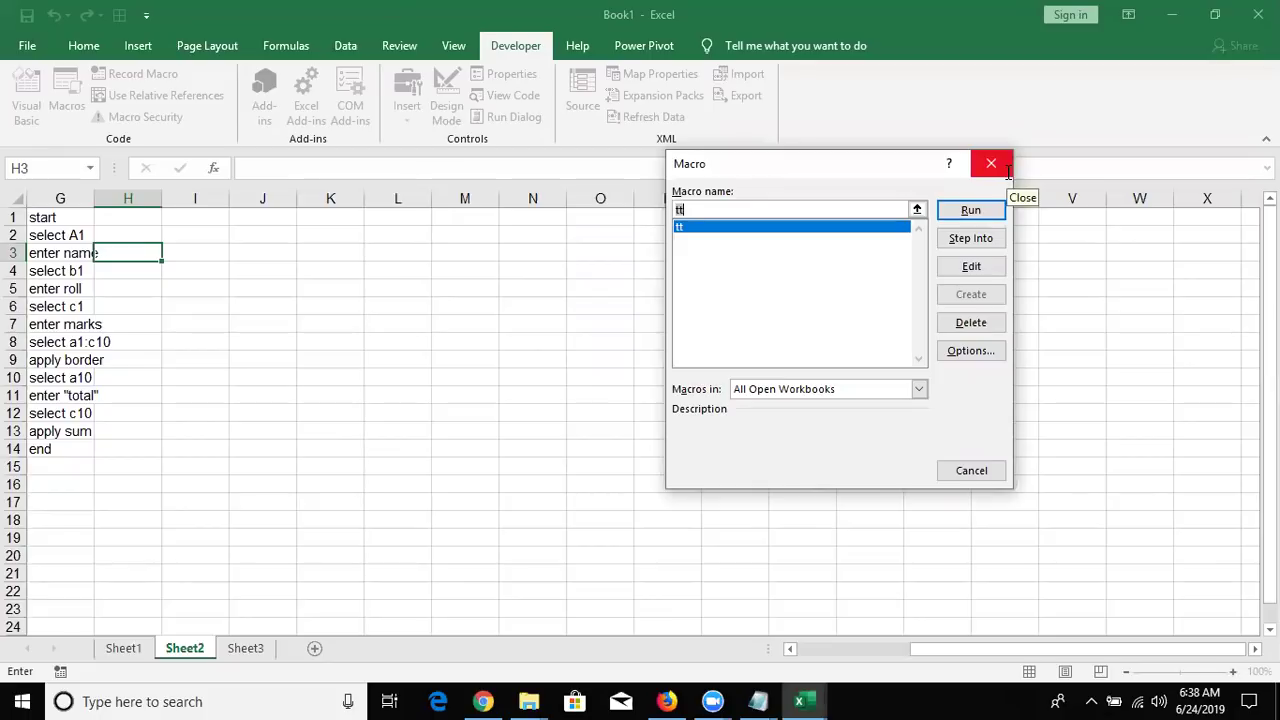
left_click(1007, 168)
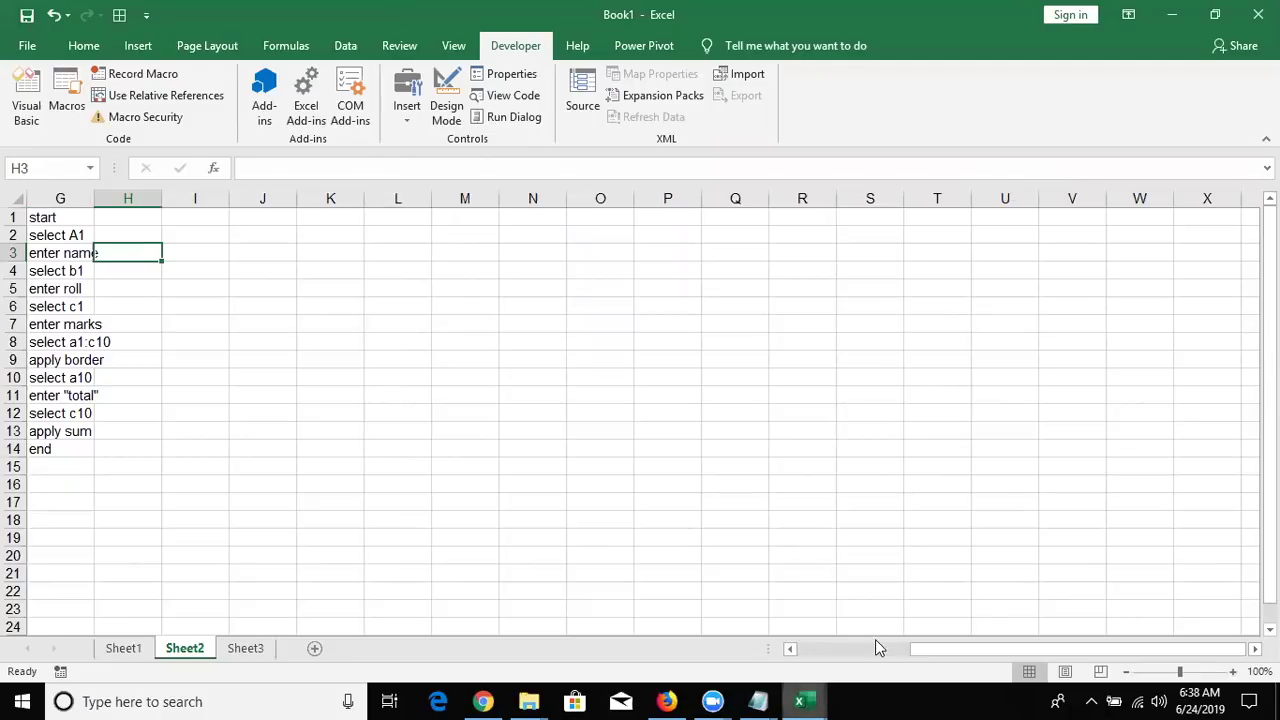
Back in the VBA editor, replace the procedure name tt with 'testtoday'.
mouse_move(877, 640)
left_click(900, 615)
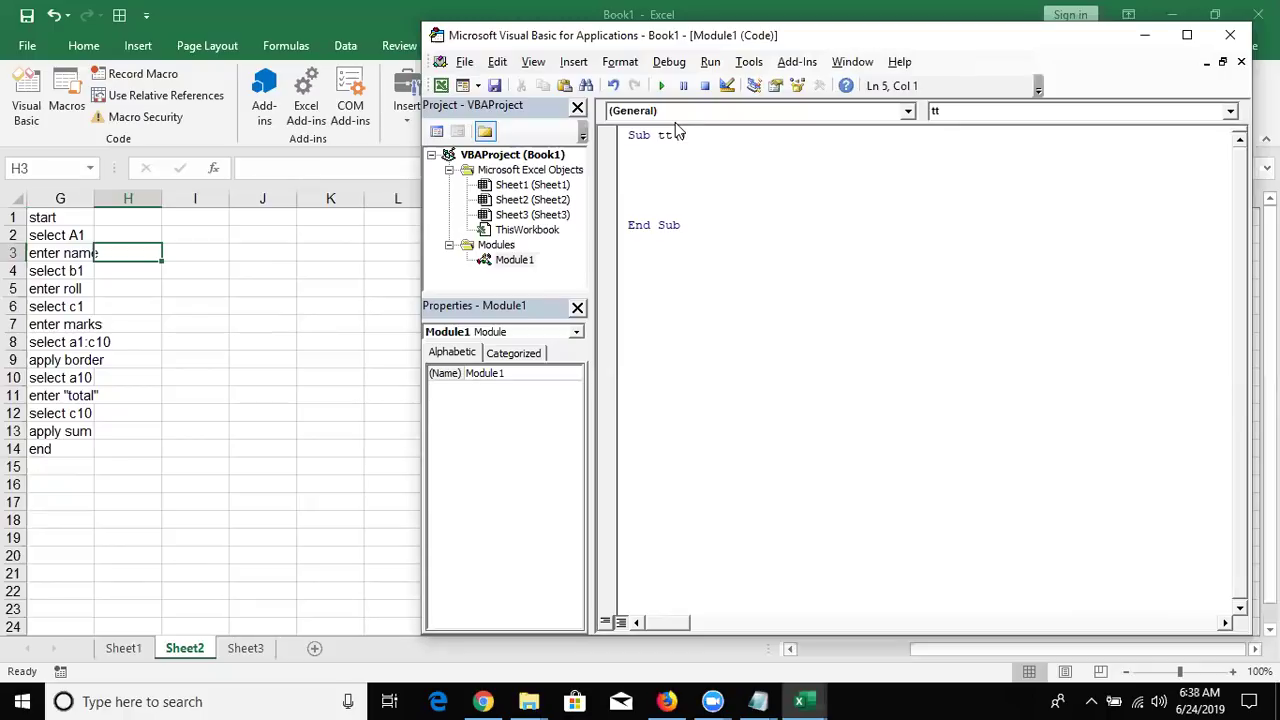
double_click(665, 135)
type("text")
key("BackSpace")
key("BackSpace")
type("st to")
type("day")
left_click(703, 135)
key("Left")
key("BackSpace")
Edit the procedure name further so it becomes raj1.
type("_")
key("BackSpace")
key("Delete")
key("Delete")
key("Delete")
key("Delete")
key("BackSpace")
key("BackSpace")
key("BackSpace")
key("BackSpace")
type("ra")
type("jl")
Jump back to cell A1 on Sheet2 via the Name Box and move right toward the column G step list.
left_click(663, 185)
left_click(41, 168)
type("raj")
key("Return")
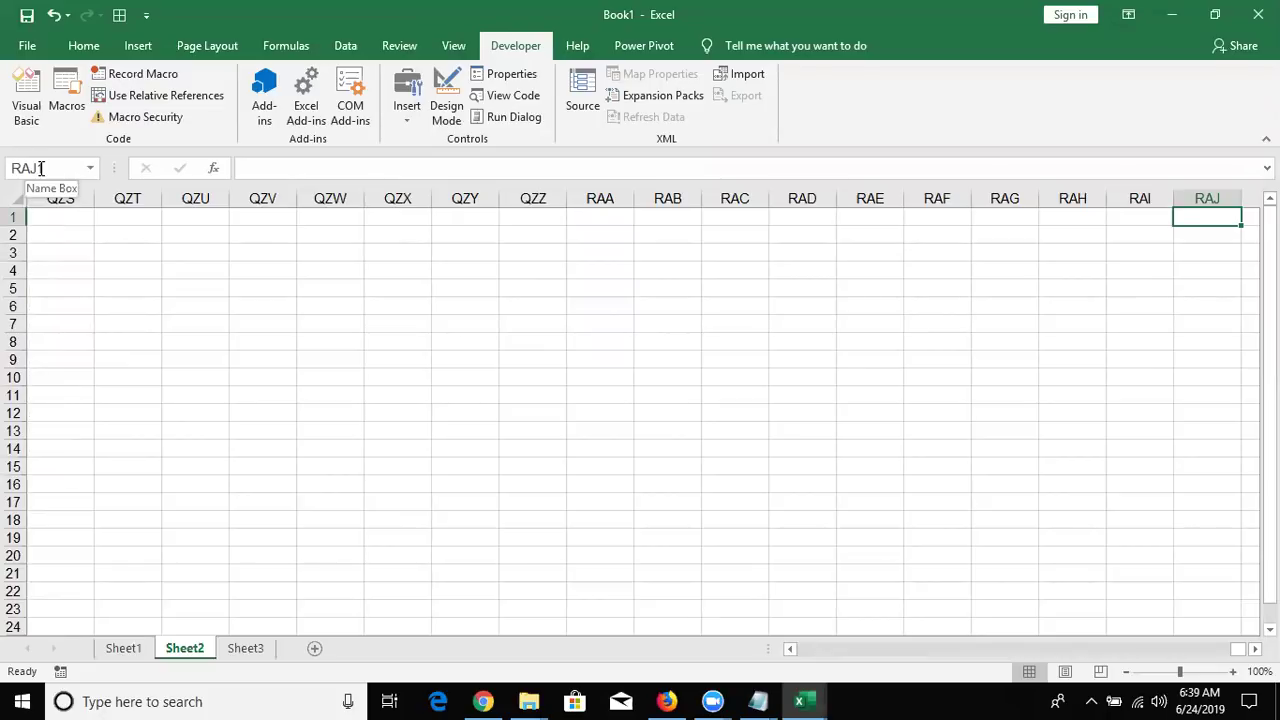
left_click(41, 168)
type("a1")
key("Return")
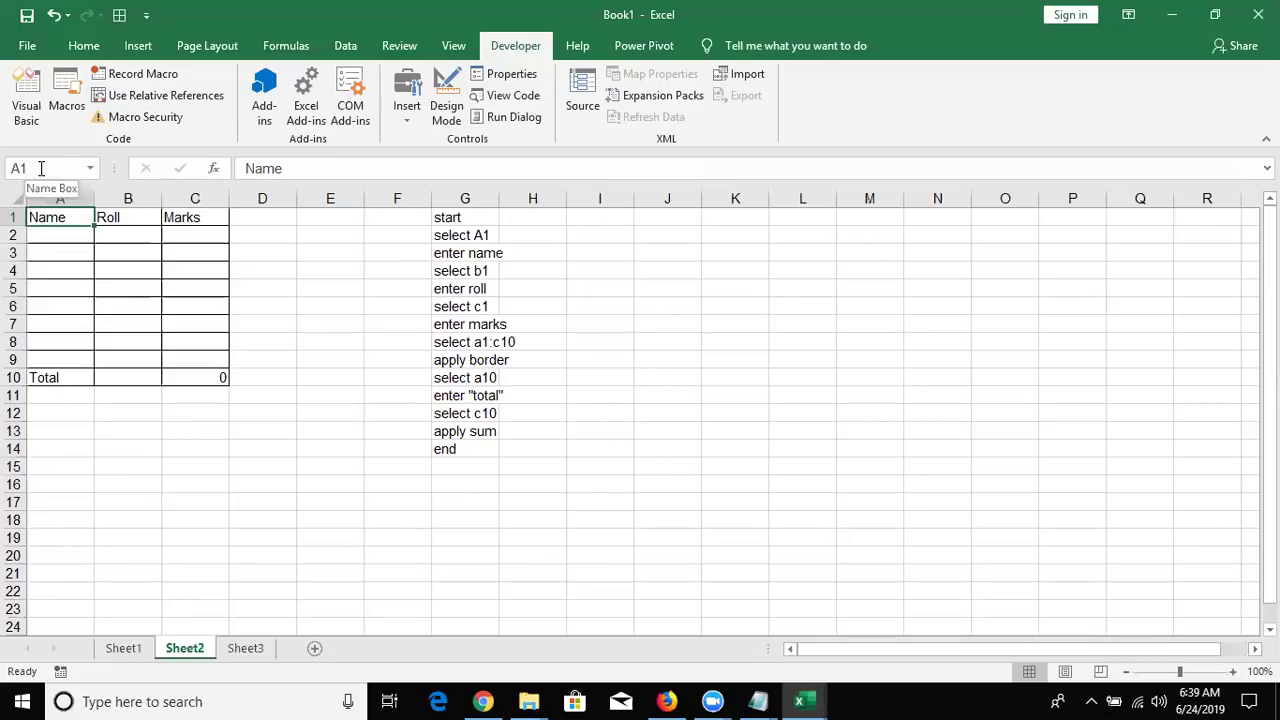
key("Right")
key("Right")
key("Right")
key("Right")
key("Right")
key("Right")
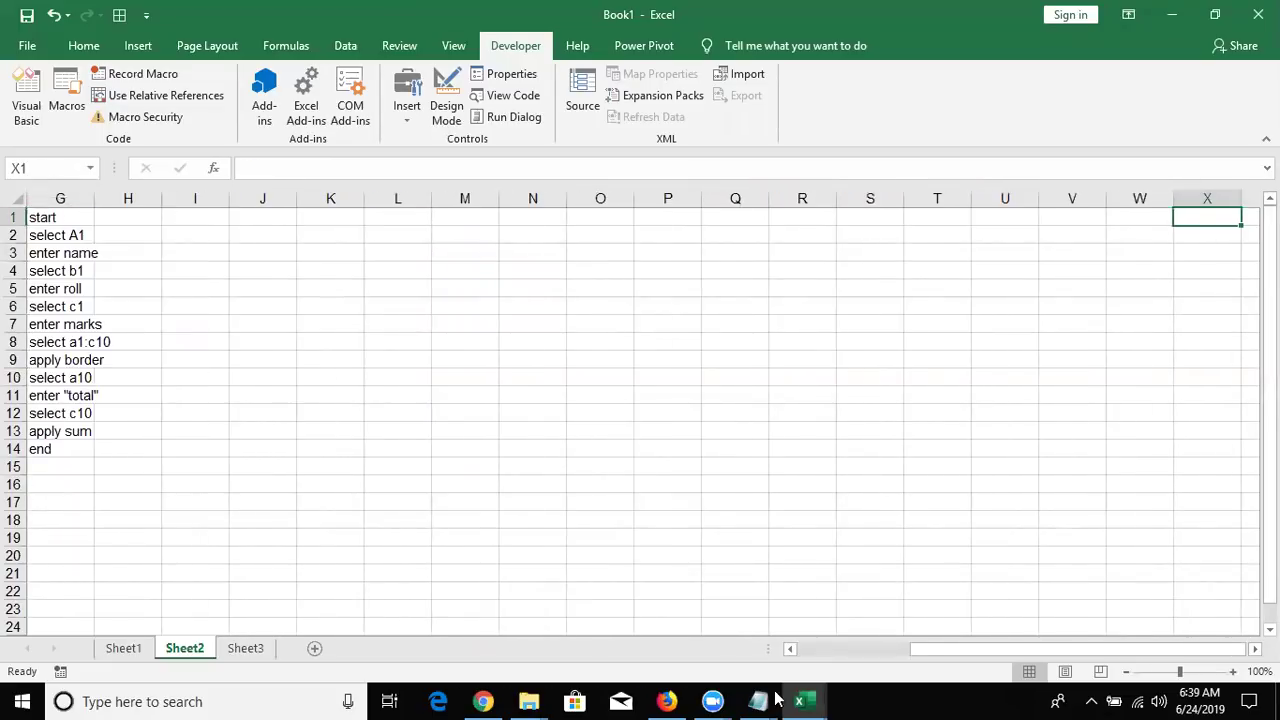
Add Range("a1").Select as the first statement inside Sub raj1.
mouse_move(800, 698)
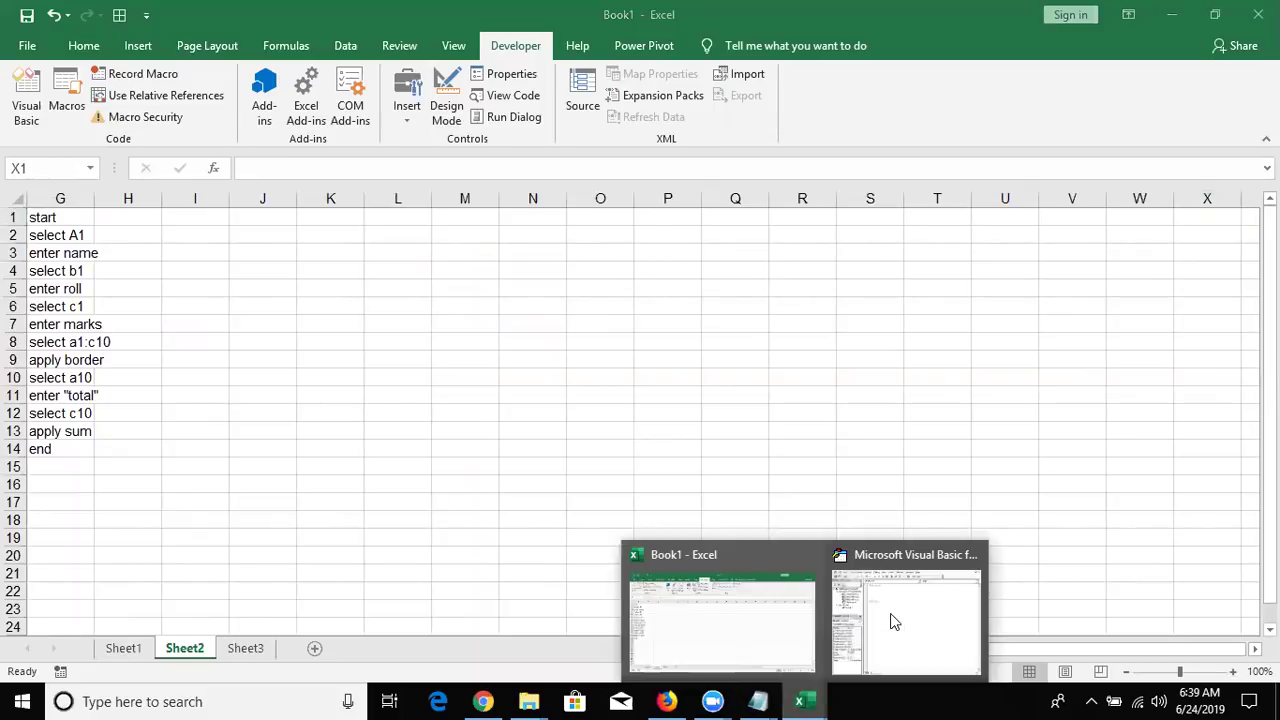
left_click(880, 585)
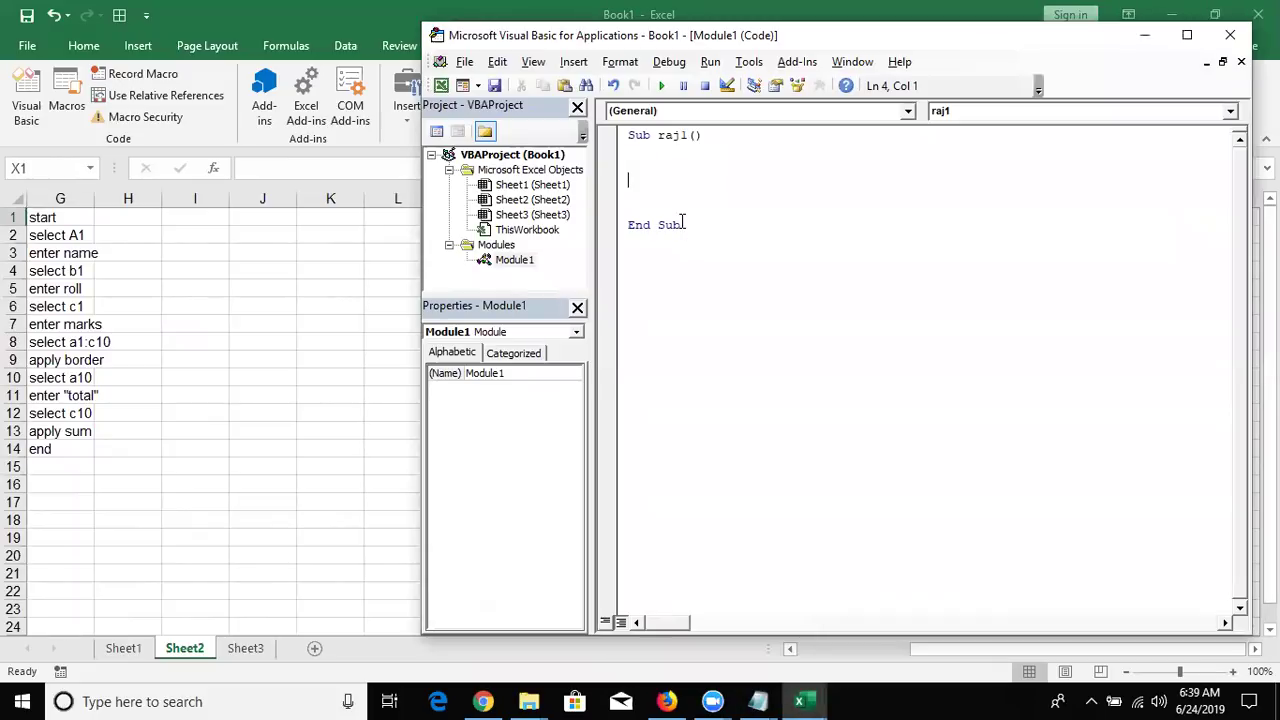
key("Up")
key("Up")
key("Up")
key("Down")
key("Return")
type("ran")
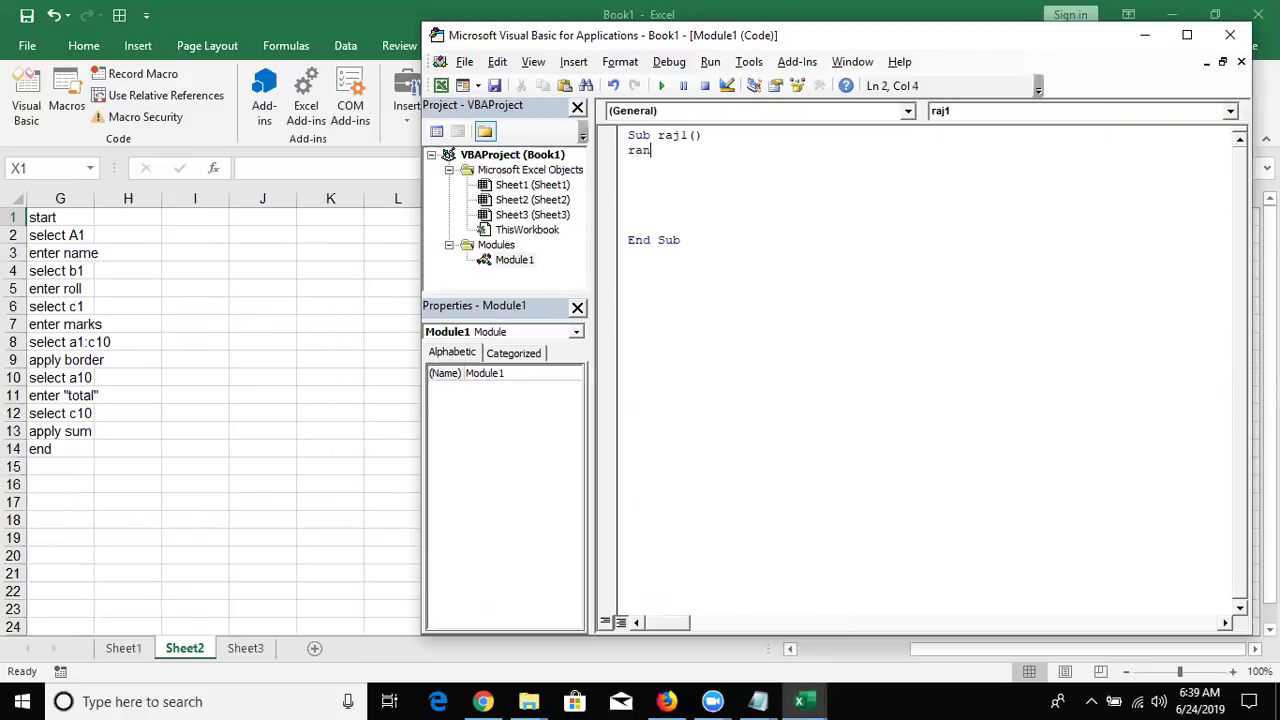
type("ge(")
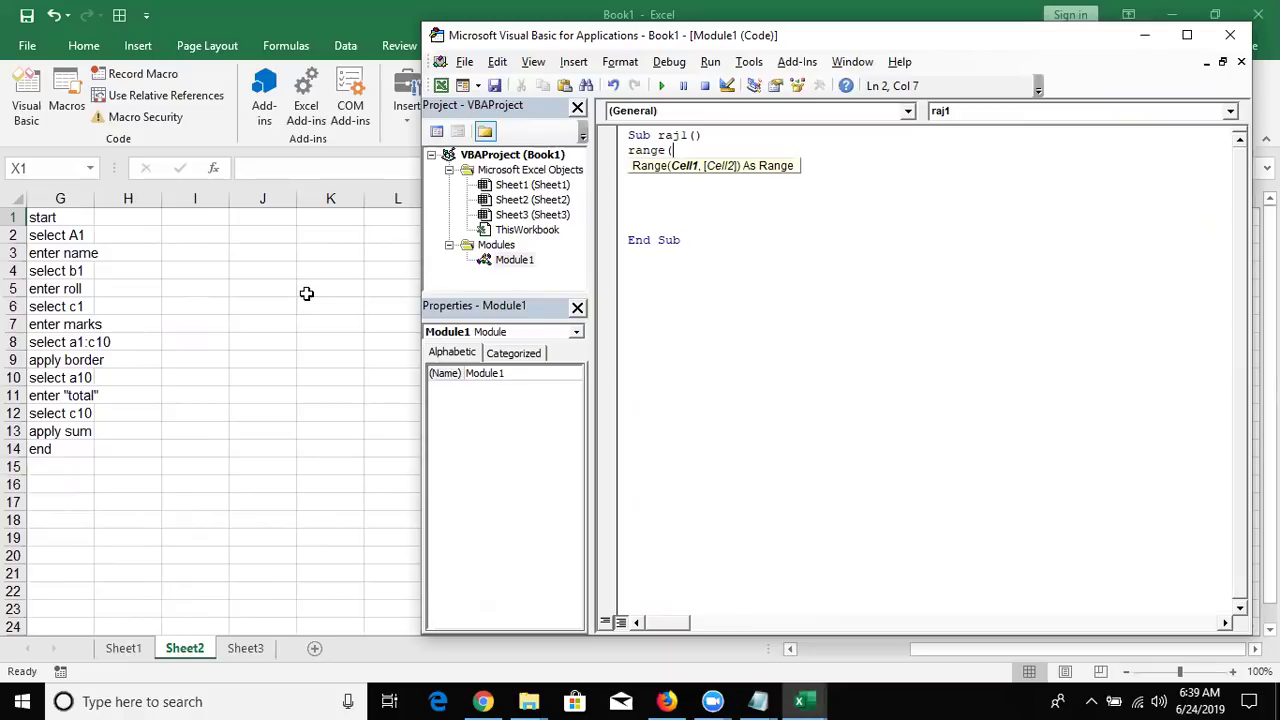
type("\"a")
type("1\"")
type(").")
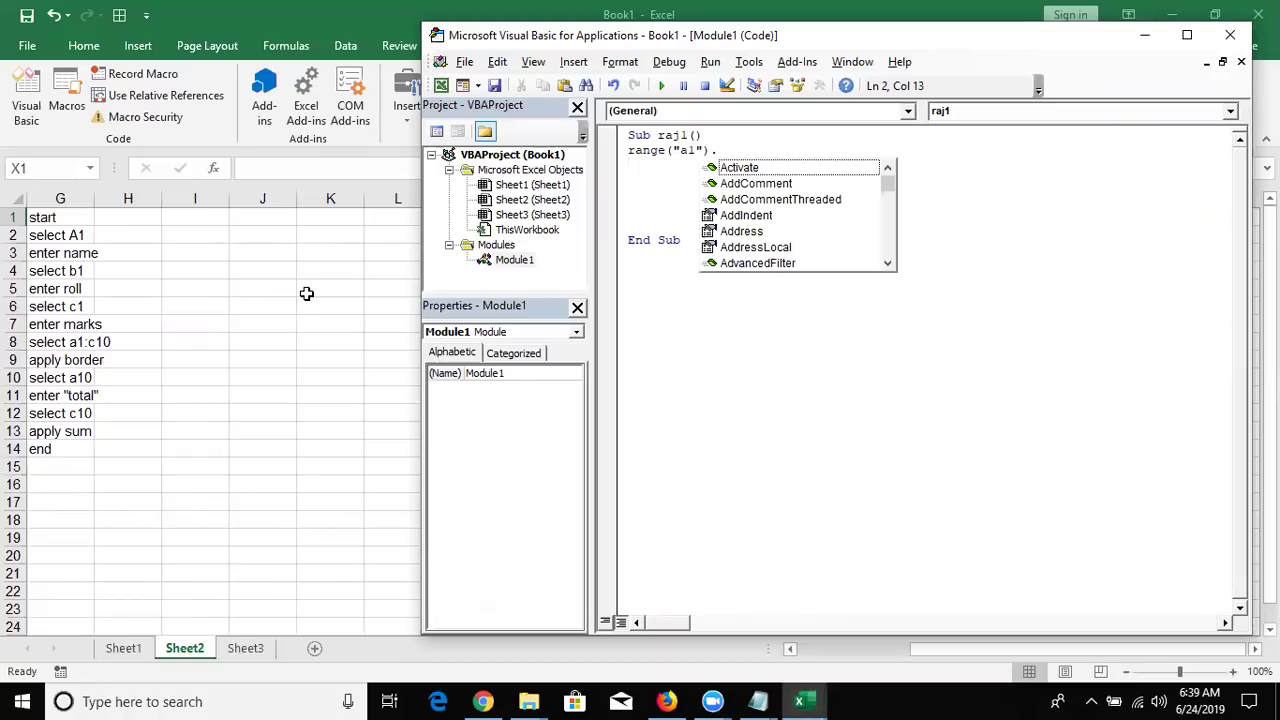
key("Tab")
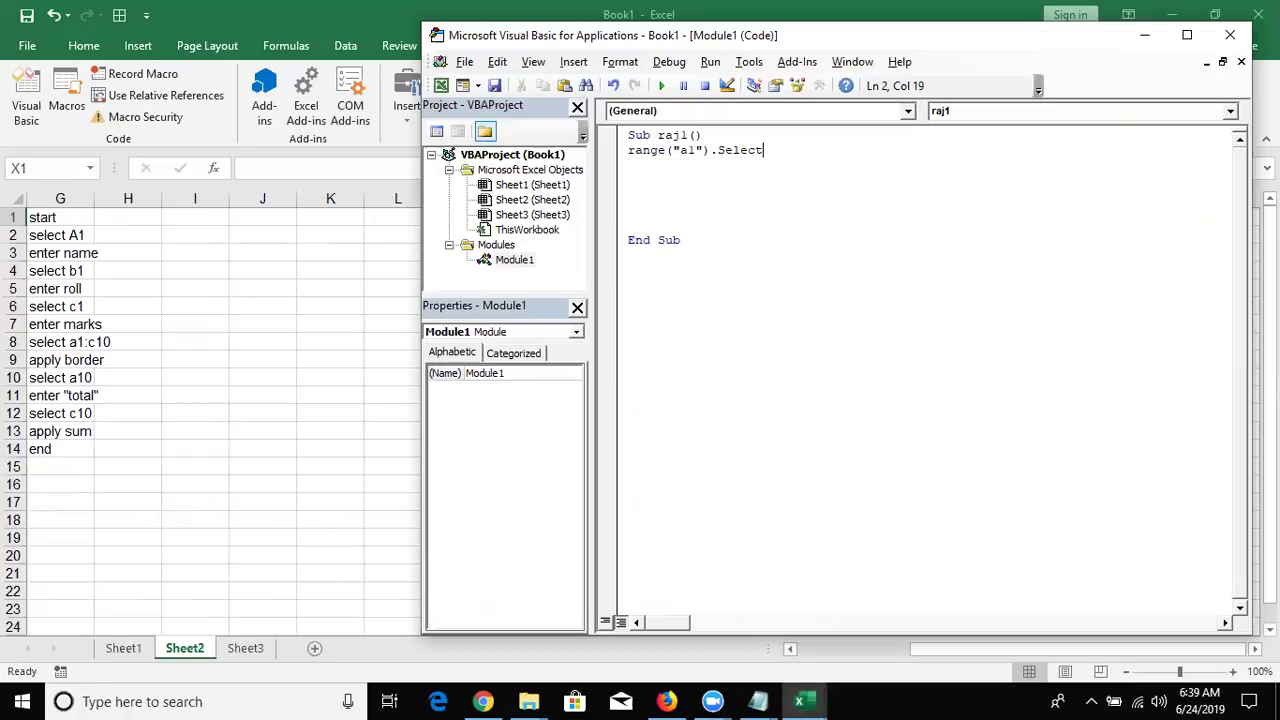
key("Return")
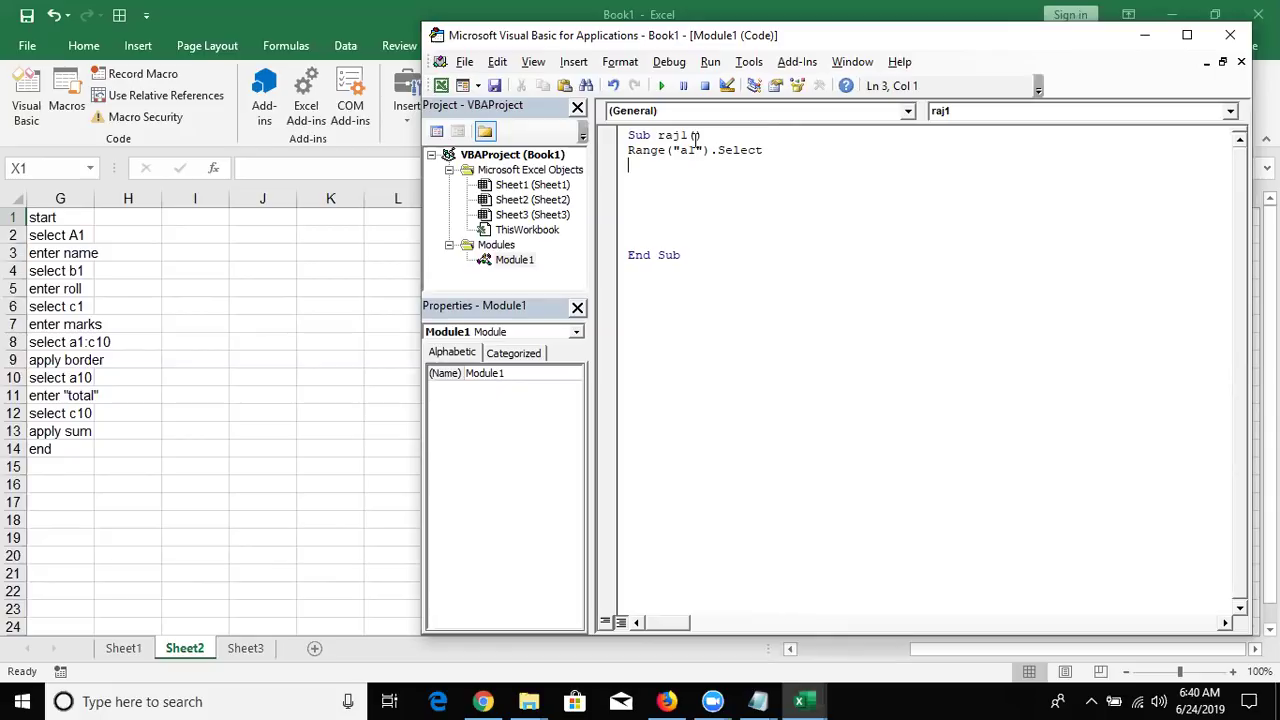
left_click_drag(705, 152, 740, 153)
double_click(740, 152)
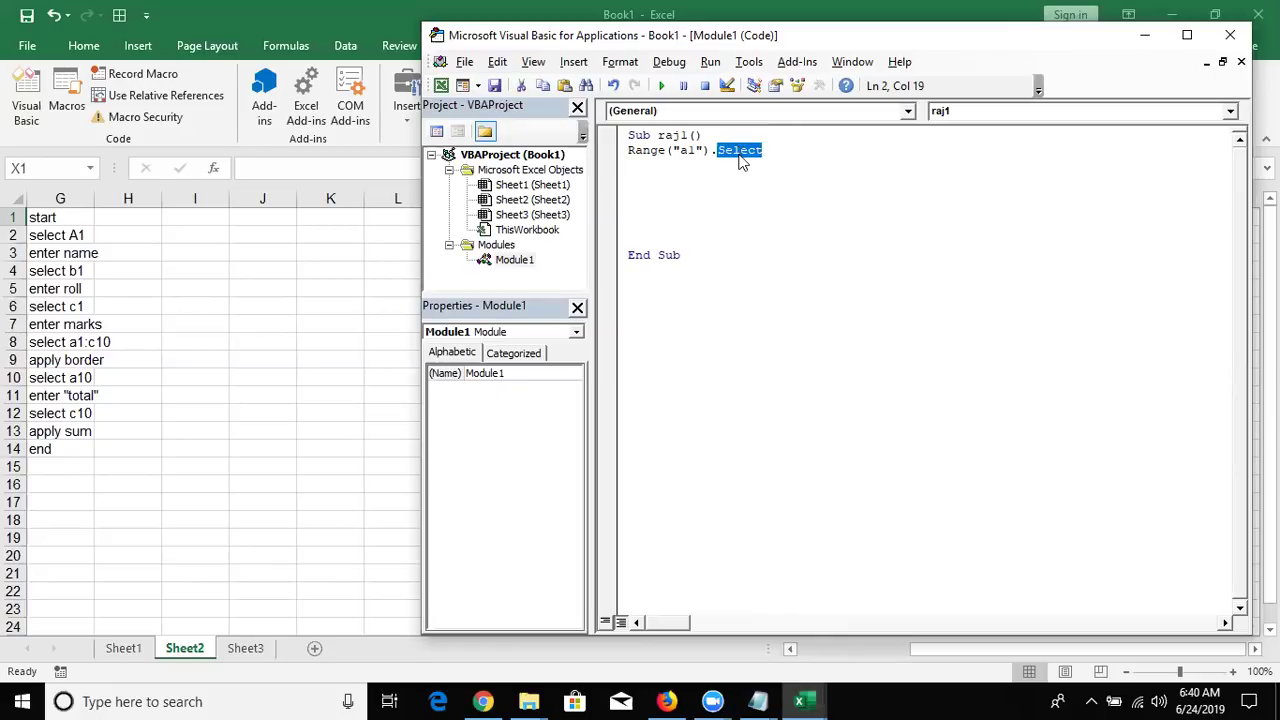
double_click(694, 151)
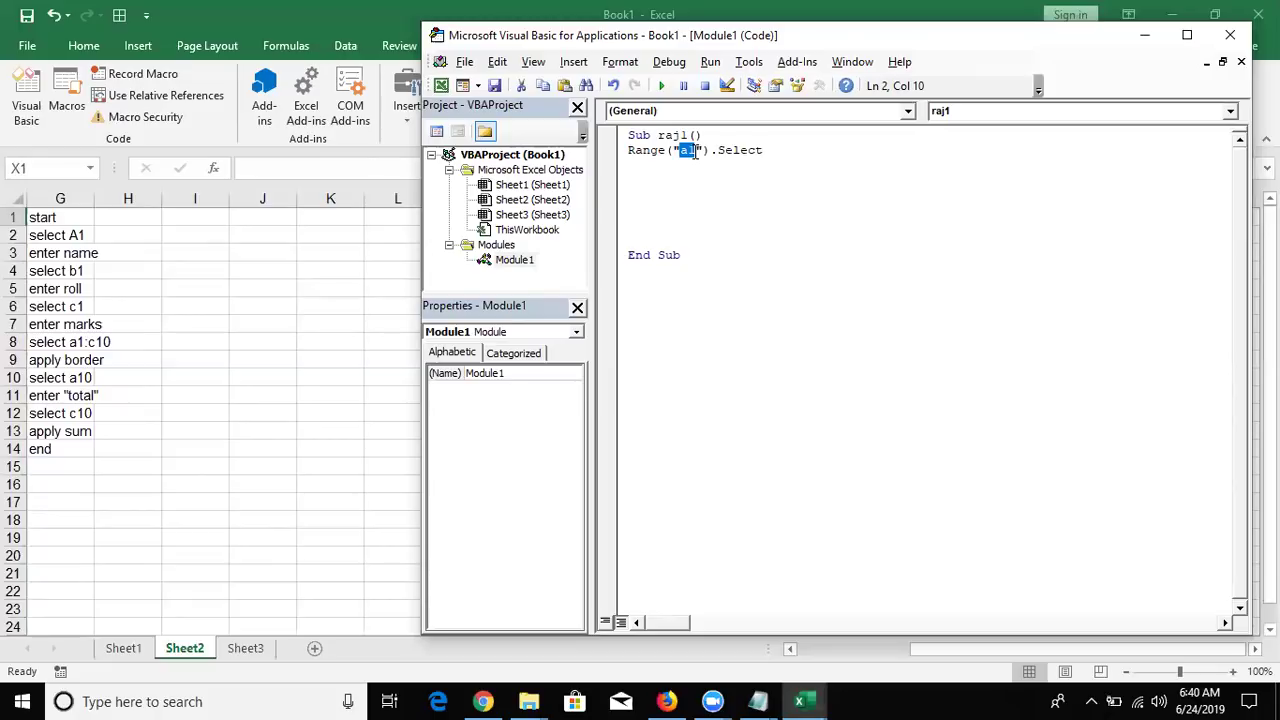
left_click(671, 155)
left_click(705, 155)
double_click(650, 157)
Add a Workbooks("book1").Activate line to raj1.
key("Right")
key("Right")
key("shift+Right")
key("shift+Right")
left_click(659, 174)
type("work")
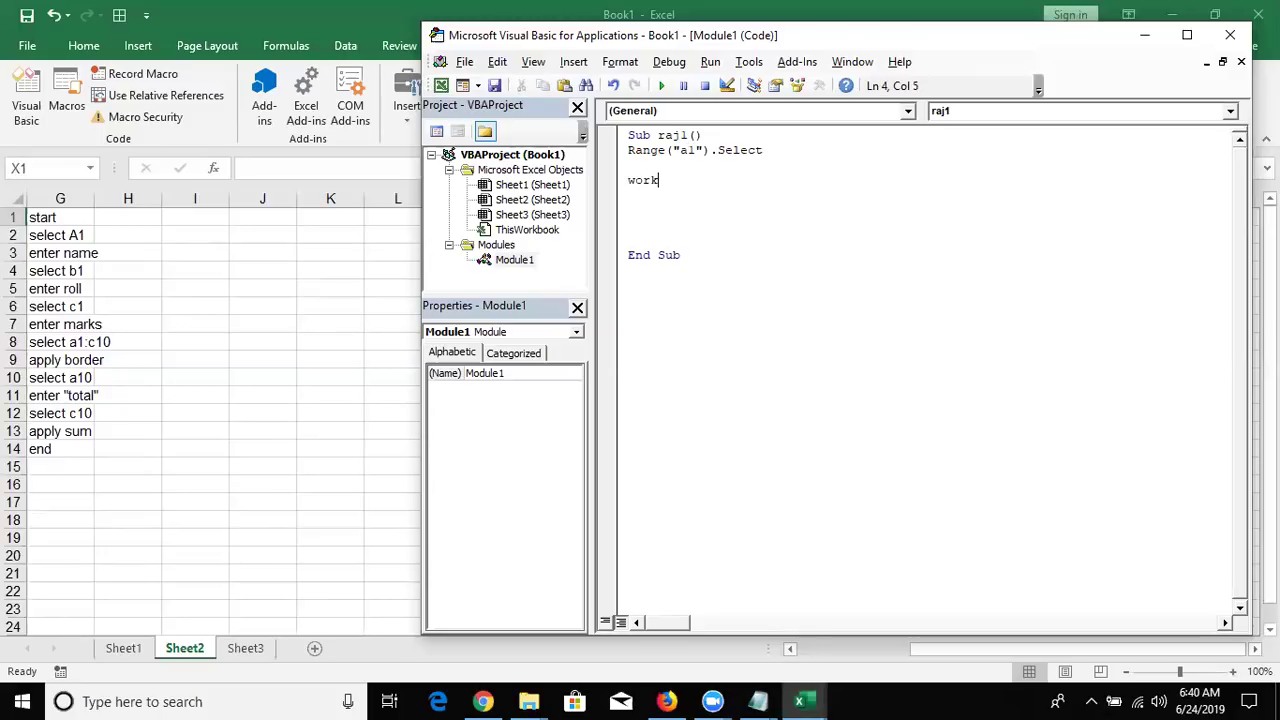
type("boo")
type("ks")
type("(")
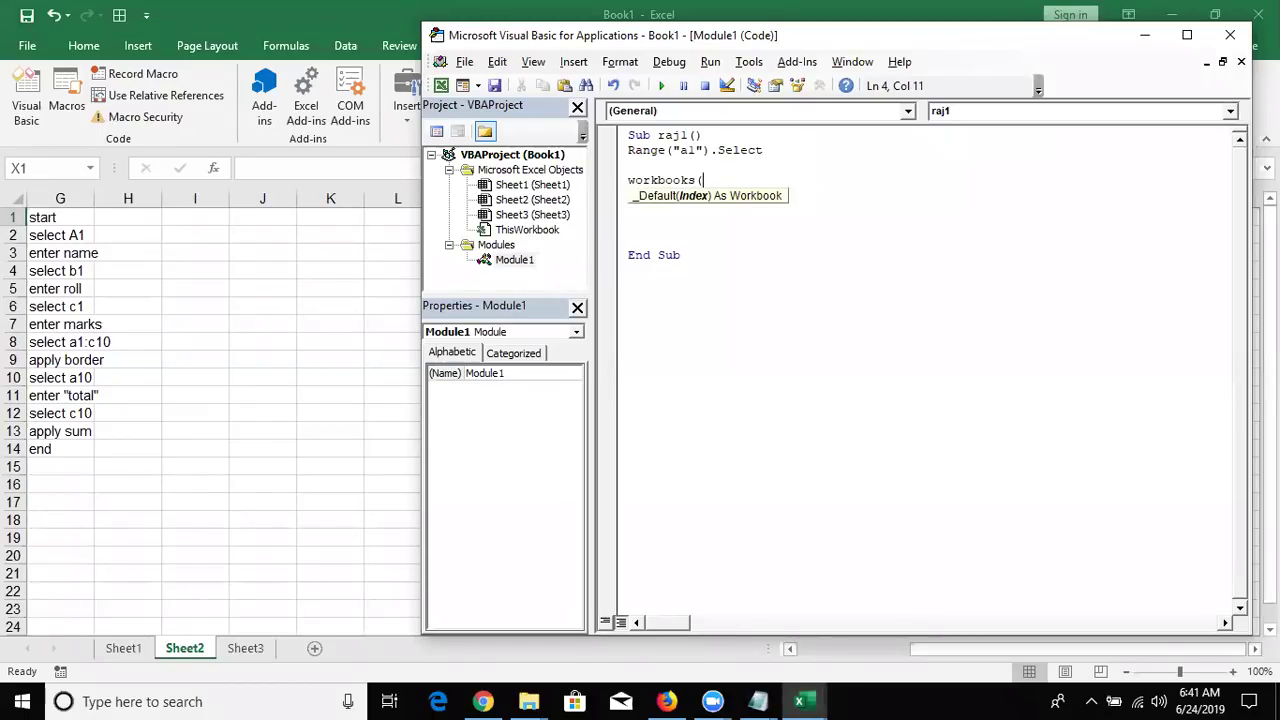
type("\"book1")
type("\")")
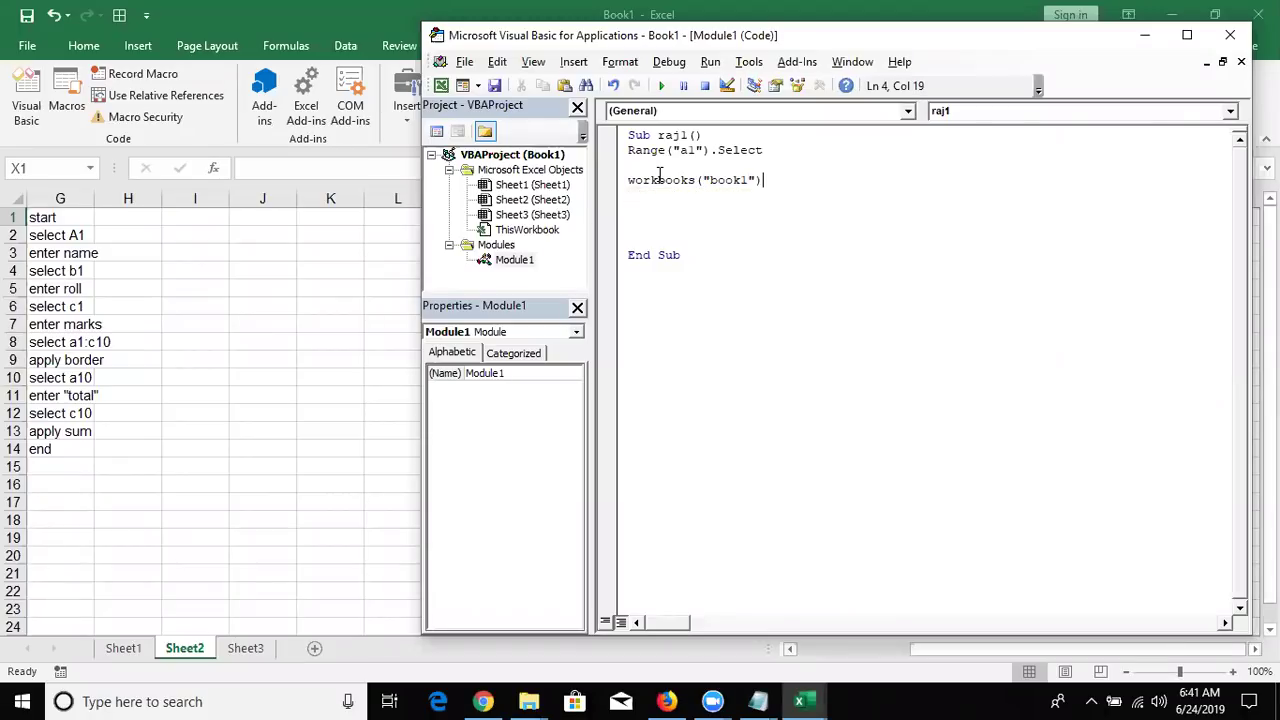
type(".")
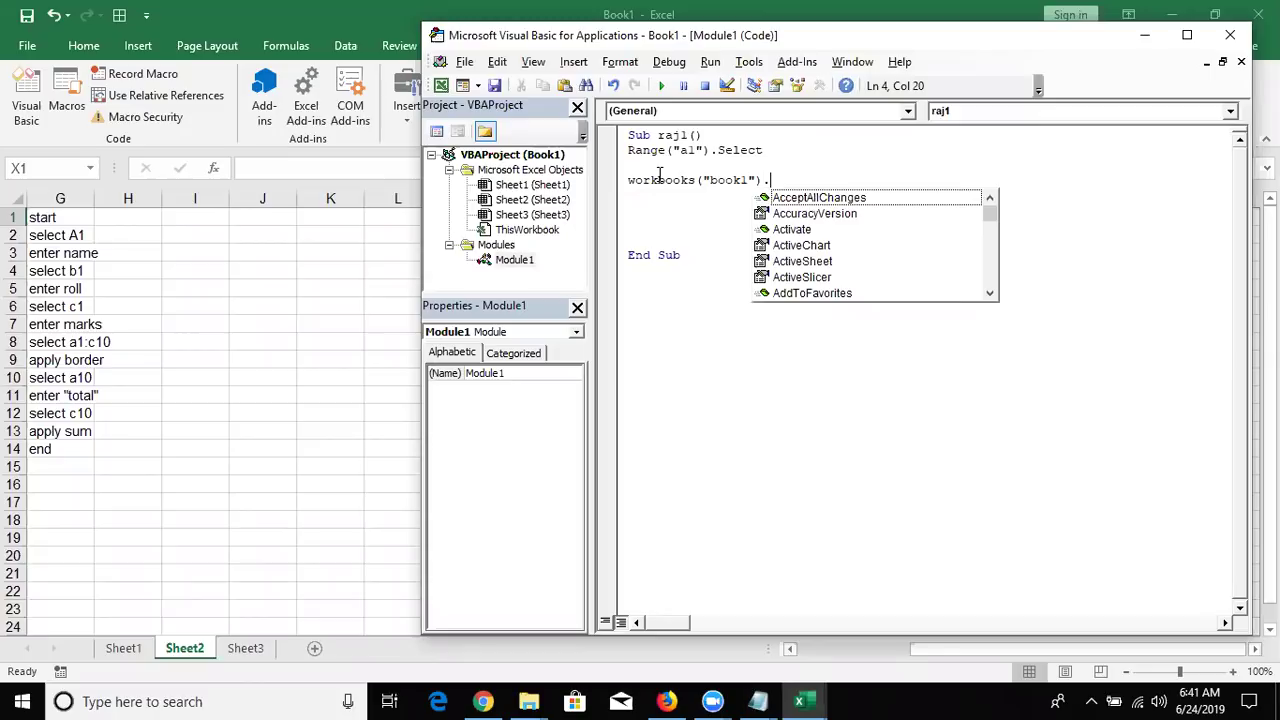
type("a")
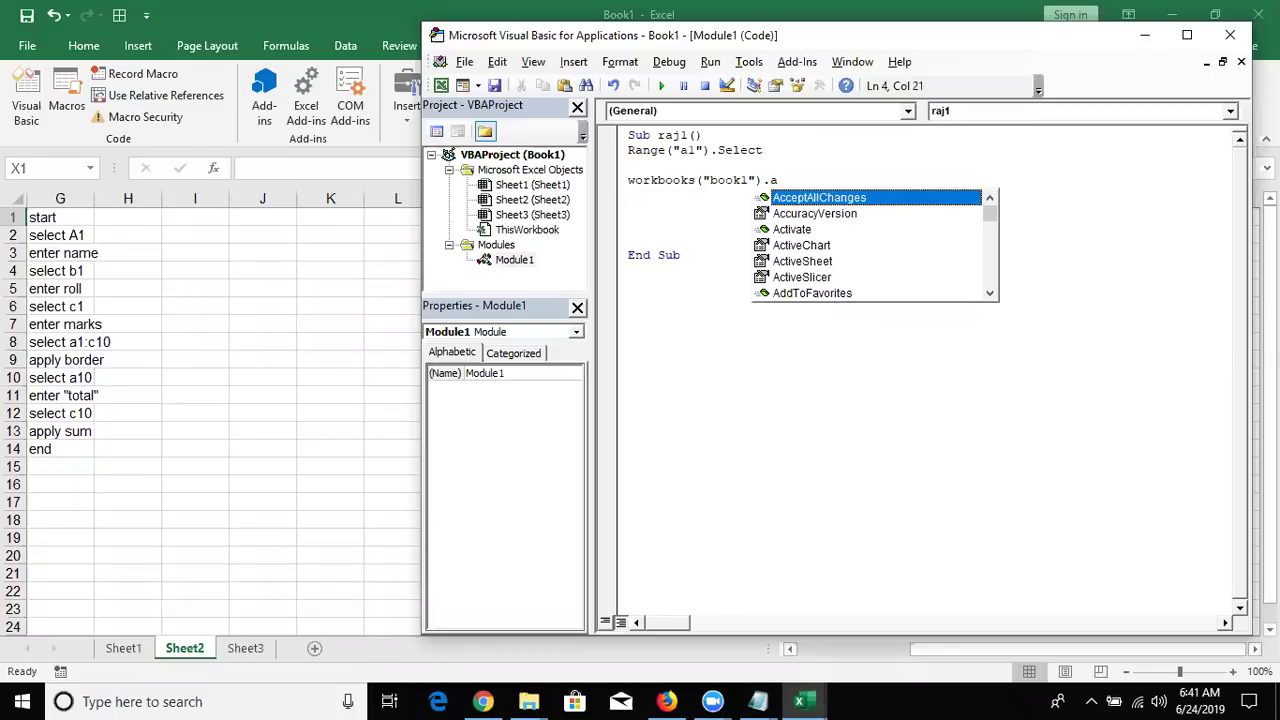
key("Down")
key("Down")
key("Return")
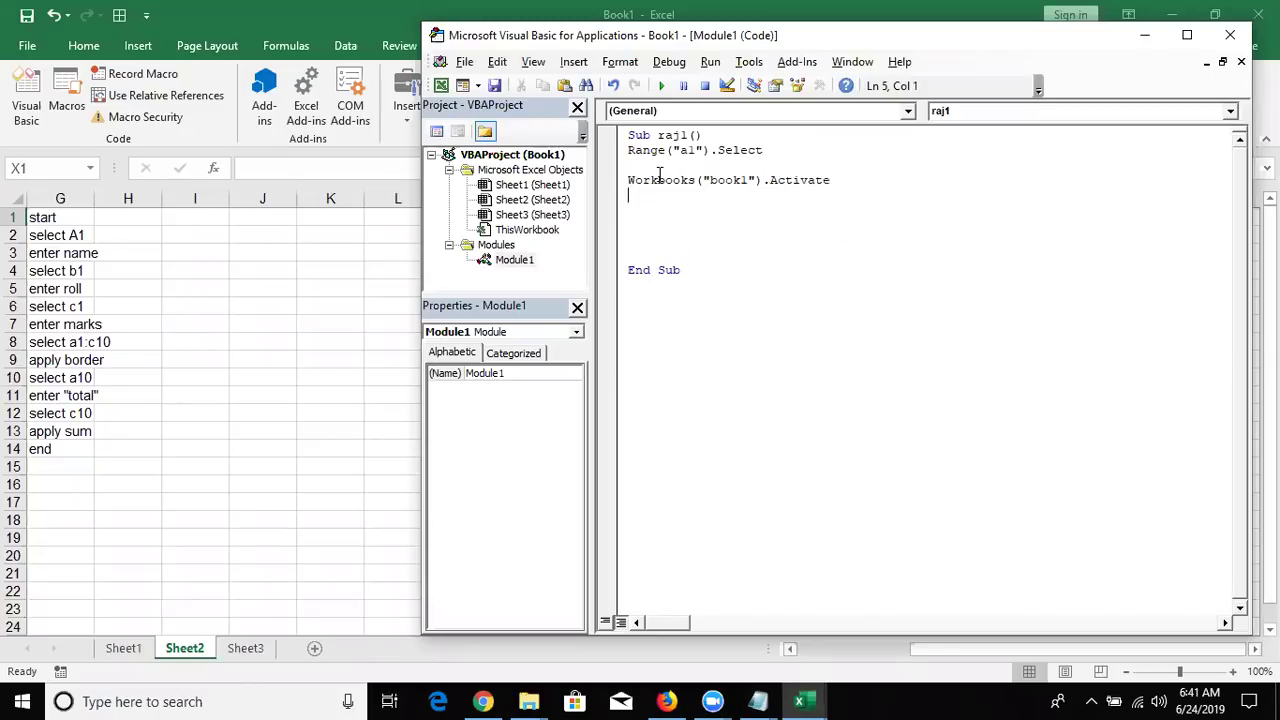
Add Sheets("sheet1").Select on the next line, fixing the 'selrct' typo.
type("sh")
type("eets(")
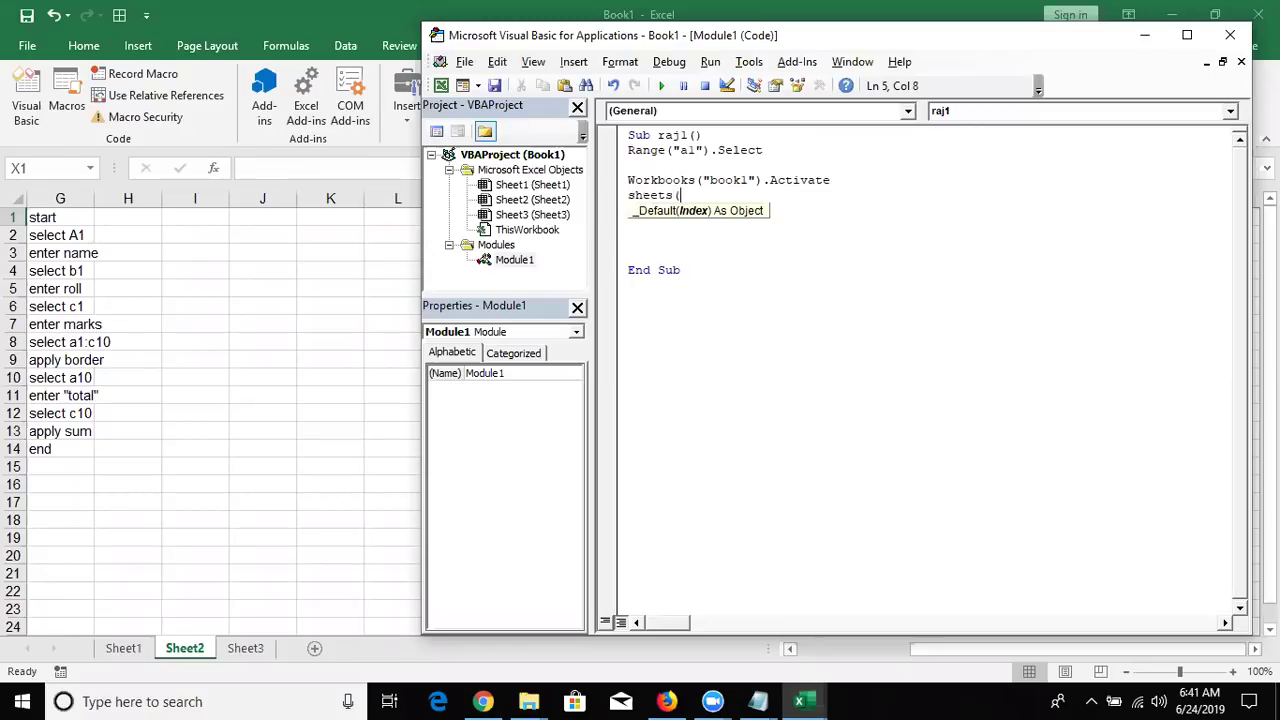
type("\"she")
type("et1")
type("\"")
type(")")
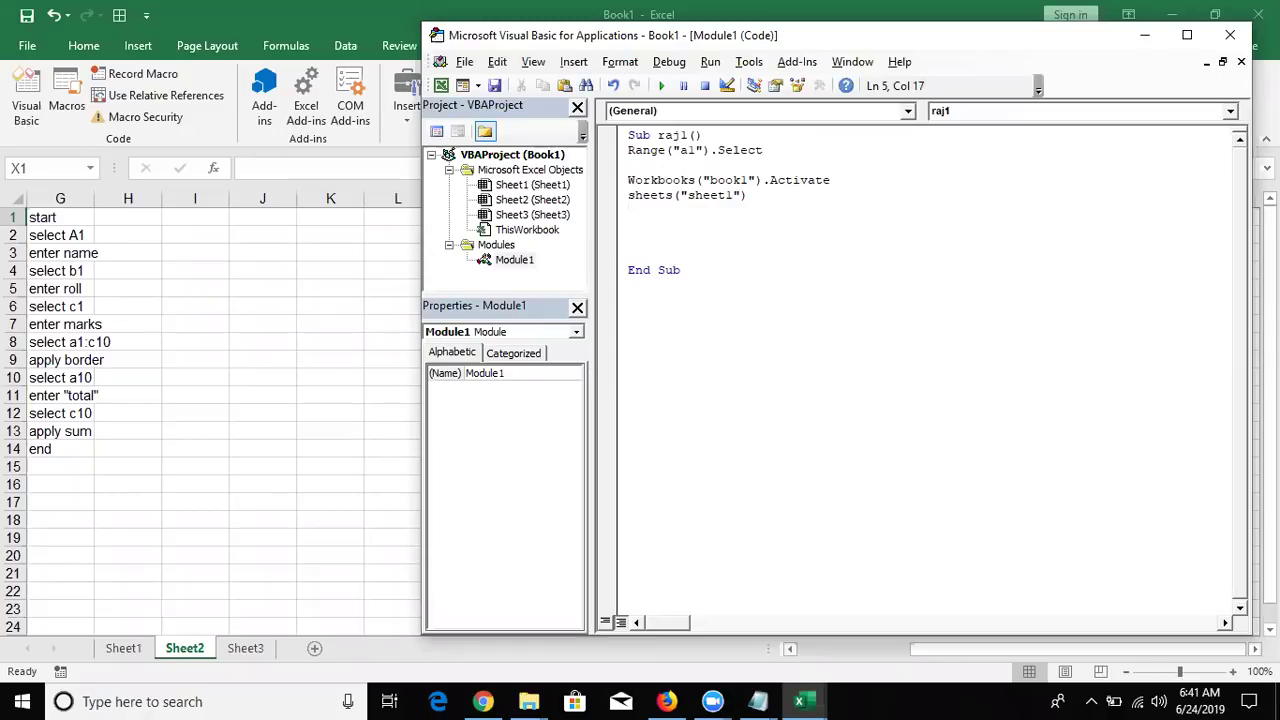
type(".")
type("se")
type("lrc")
type("t")
key("Return")
key("BackSpace")
key("BackSpace")
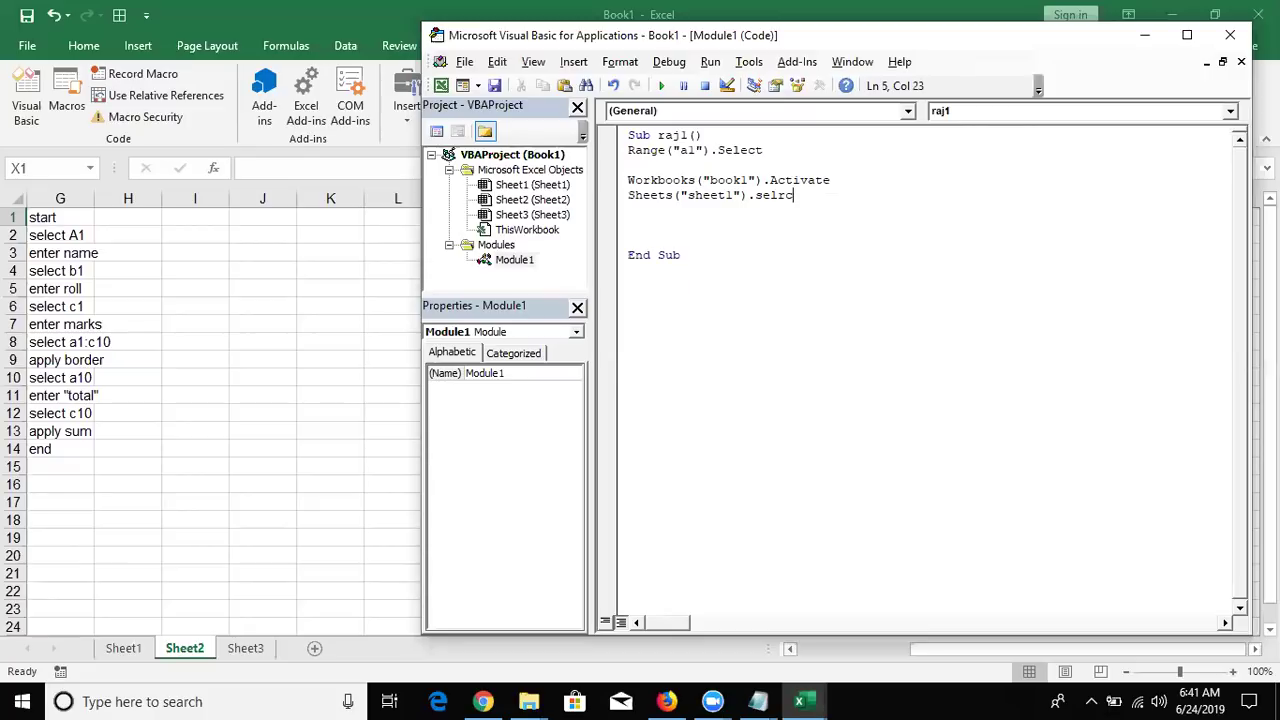
key("BackSpace")
key("BackSpace")
type("e")
type("ct")
key("Return")
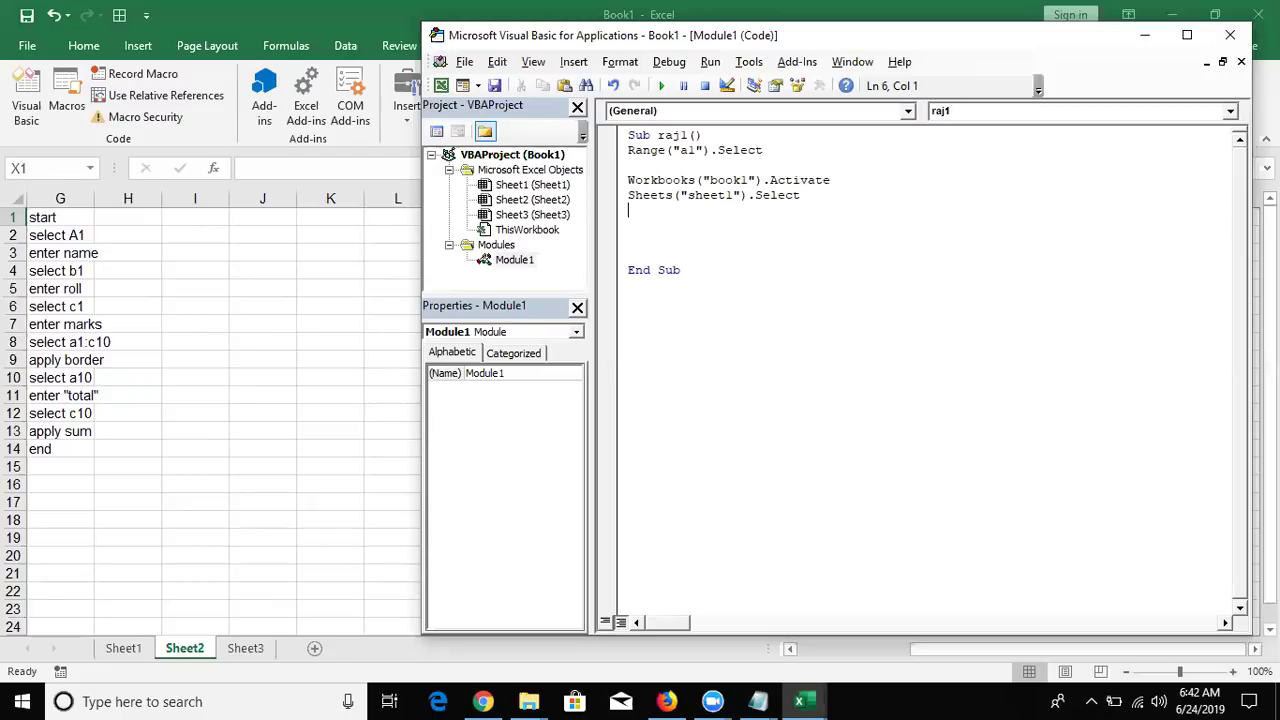
Delete the Workbooks and Sheets lines from raj1.
left_click(628, 180)
key("shift+Right")
key("shift+Right")
key("shift+Down")
key("shift+Down")
key("Delete")
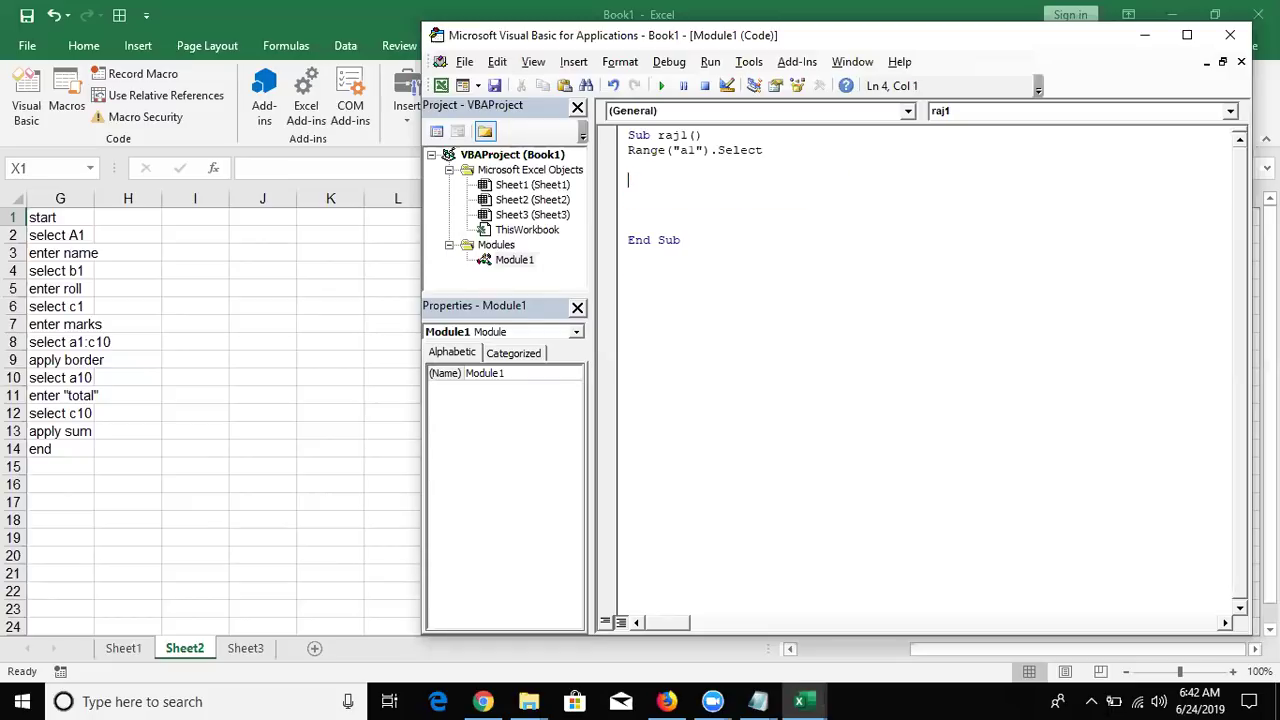
Add ActiveCell.Value = "Name" under the Range("a1").Select line.
left_click(628, 165)
type("a")
key("BackSpace")
type("acti")
type("vece")
type("ll")
type(".v")
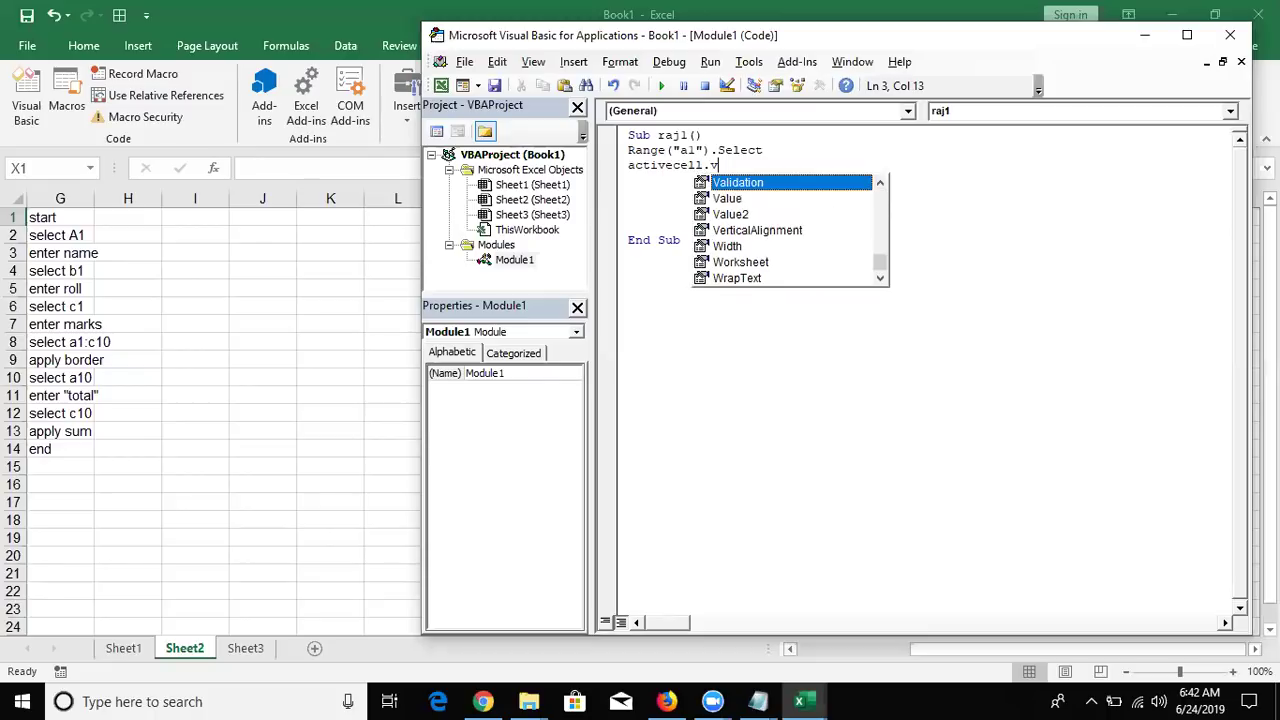
type("v")
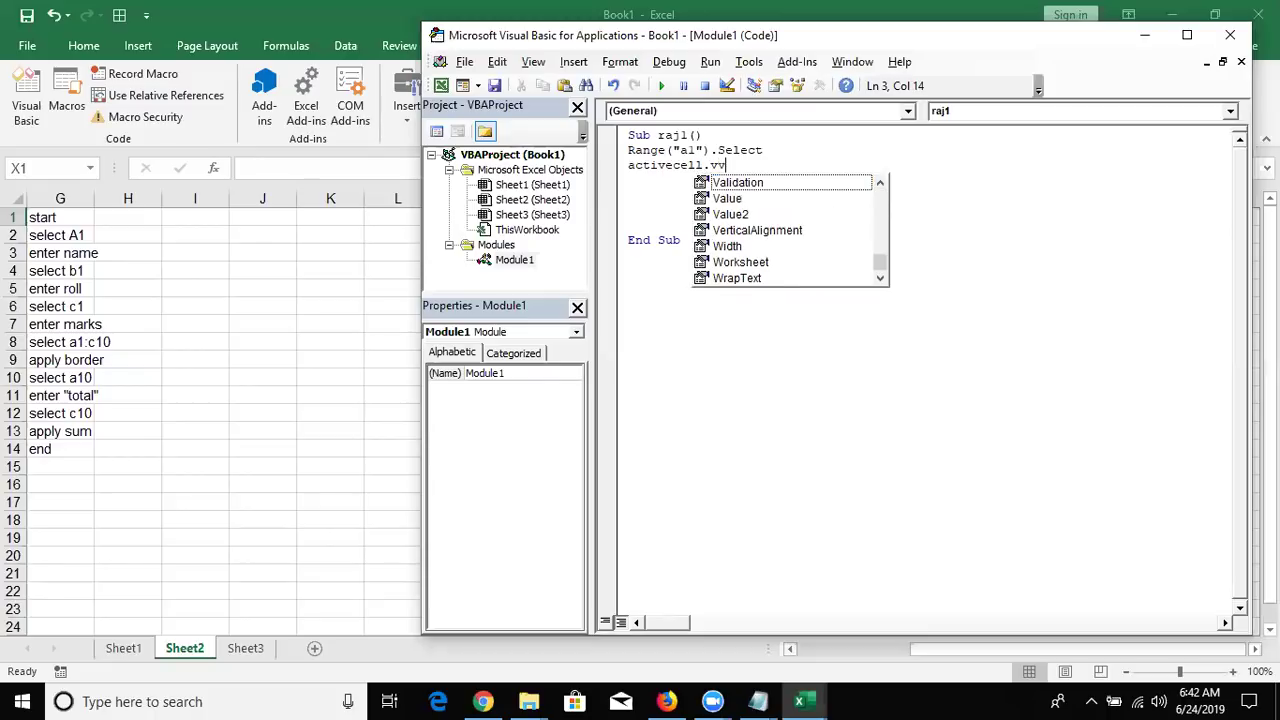
key("BackSpace")
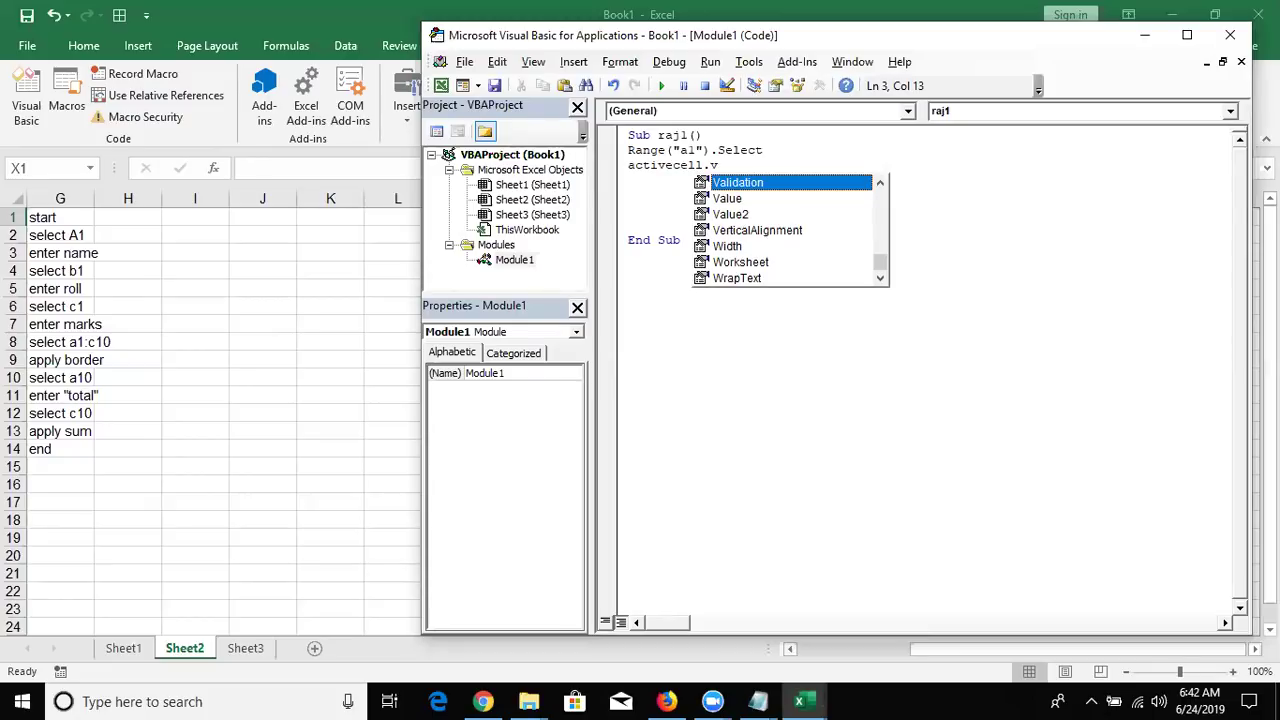
key("Down")
key("Tab")
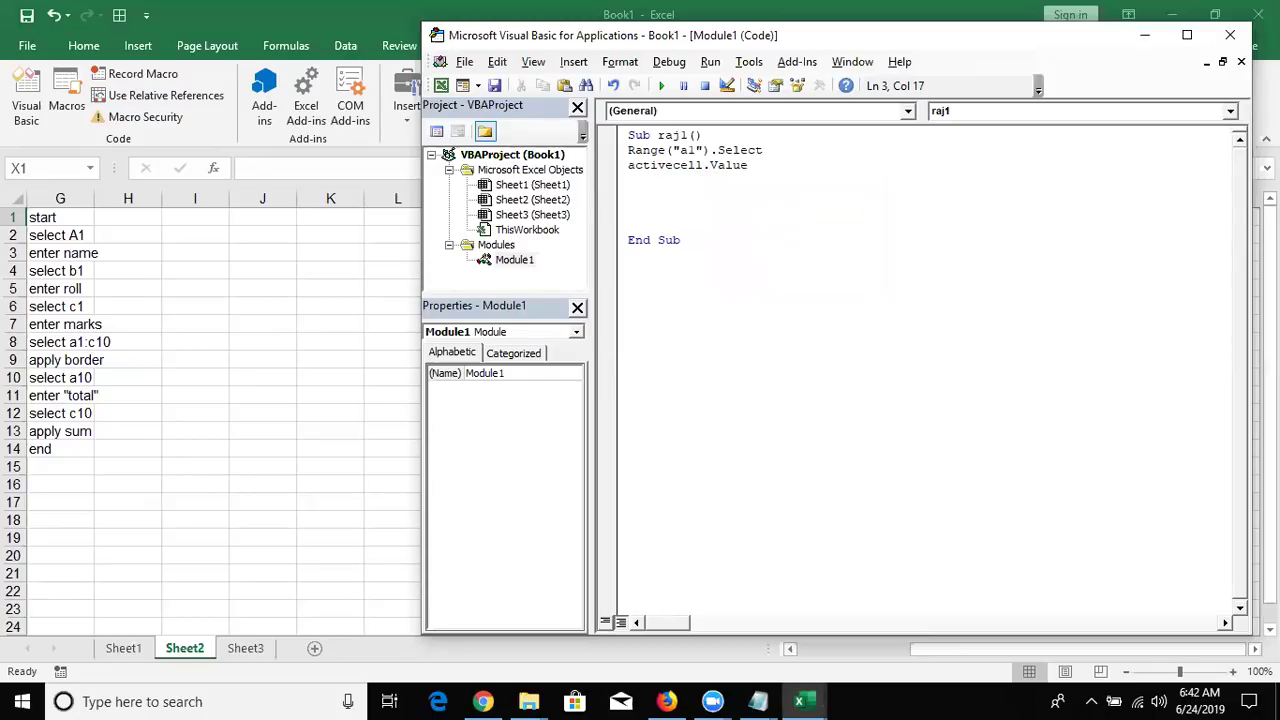
type("=\"")
type("Na")
type("me")
type("\")")
key("BackSpace")
key("Return")
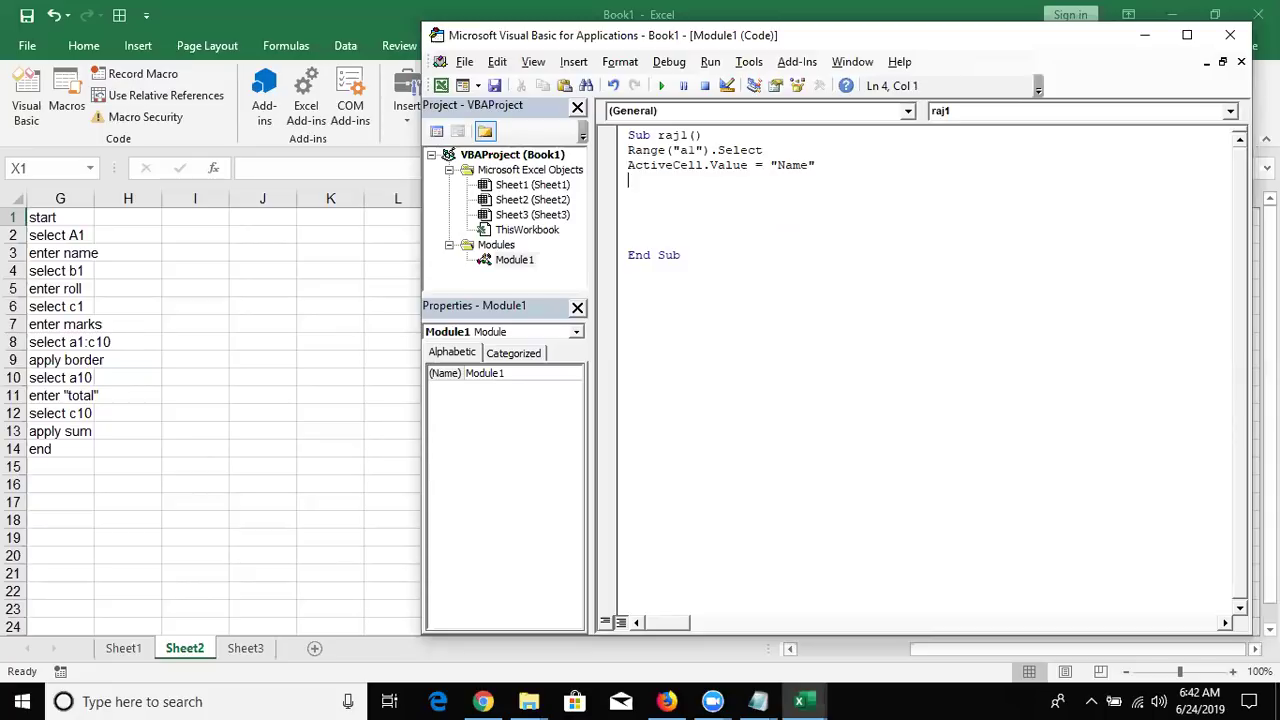
Paste several copies of the A1 select-and-Name lines below the code.
left_click(628, 150)
key("shift+Down")
key("shift+Down")
key("ctrl+c")
left_click(628, 195)
key("ctrl+v")
key("Return")
key("ctrl+v")
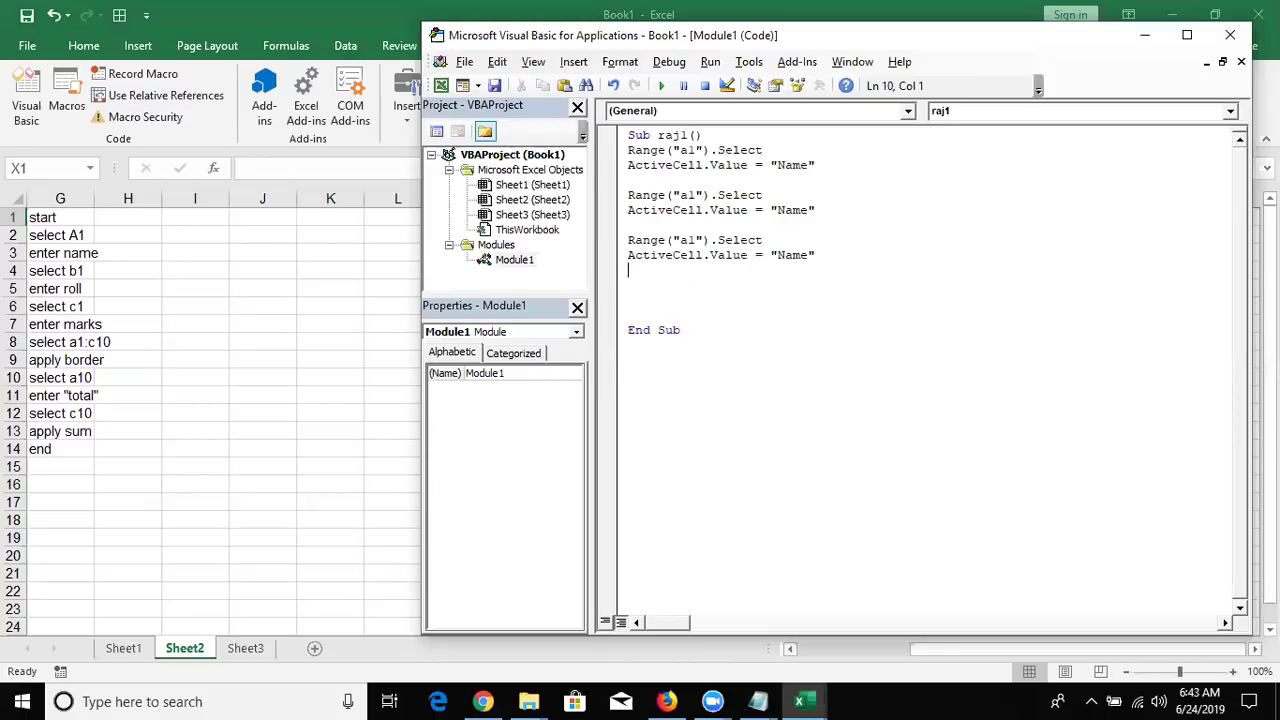
key("Return")
key("ctrl+v")
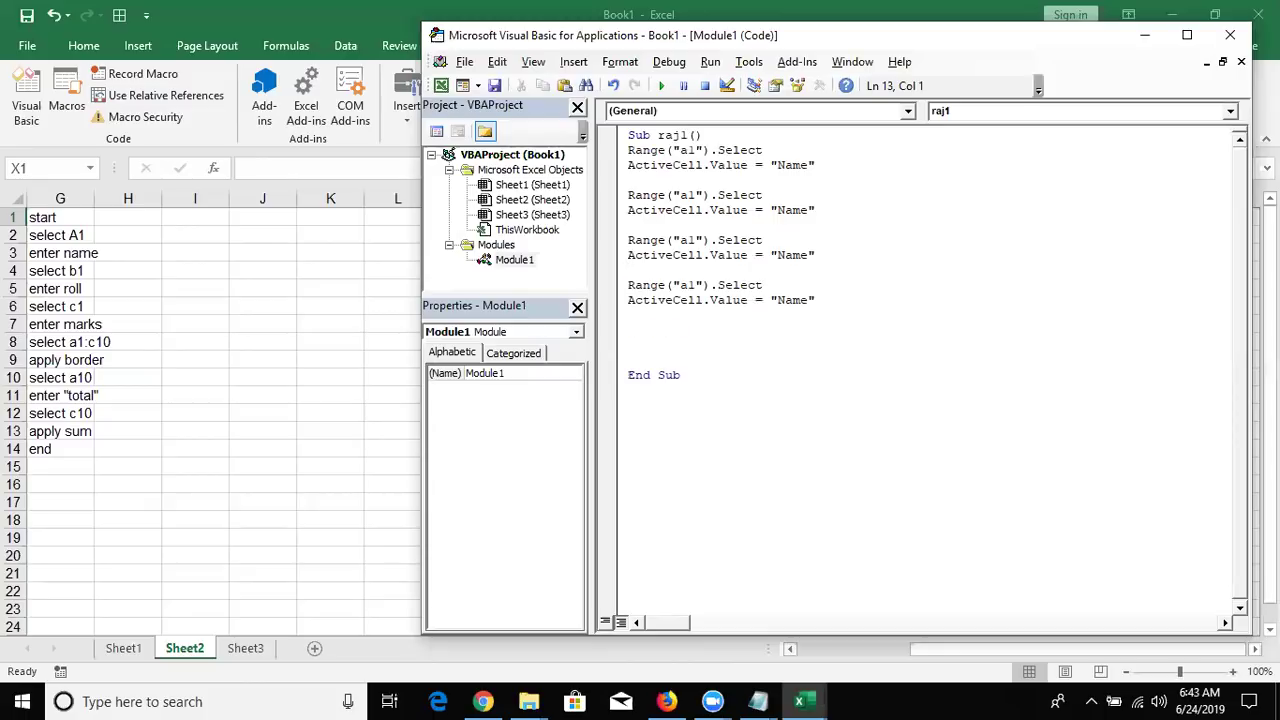
key("Return")
key("ctrl+v")
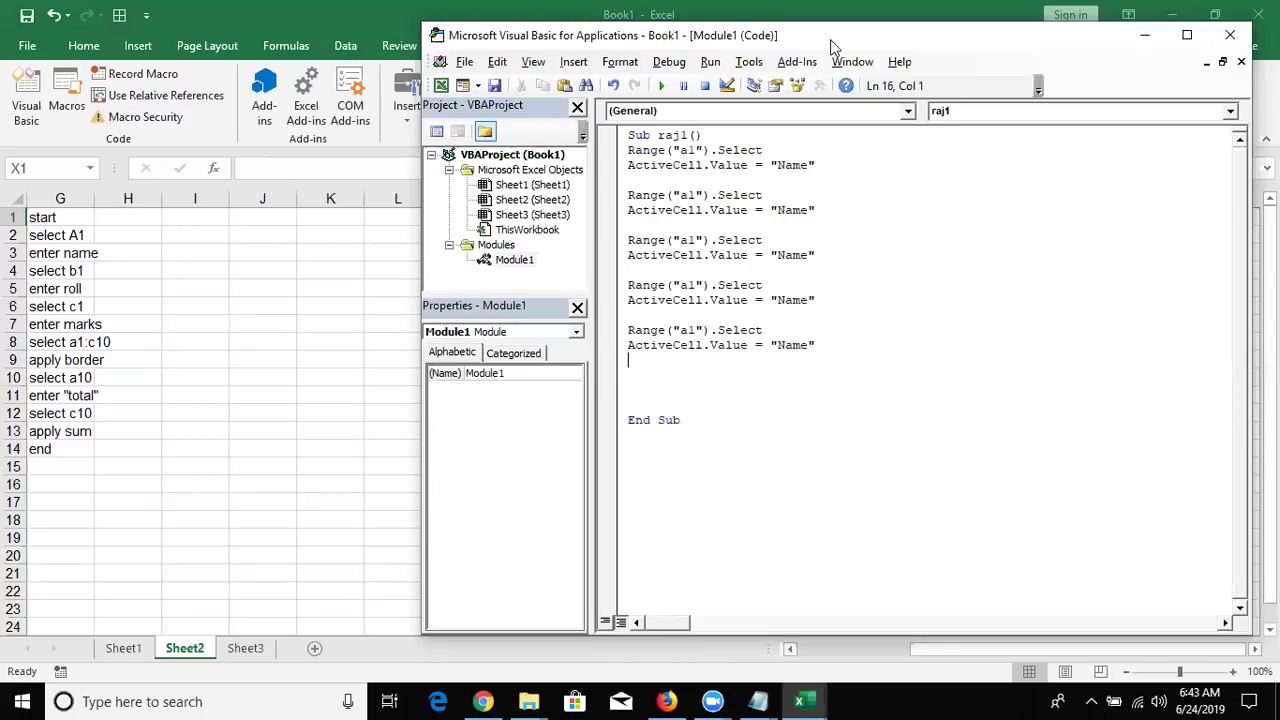
Edit the second copy to select B1 and write "ROLL".
left_click(698, 196)
key("BackSpace")
key("BackSpace")
type("B1")
left_click(801, 210)
double_click(801, 213)
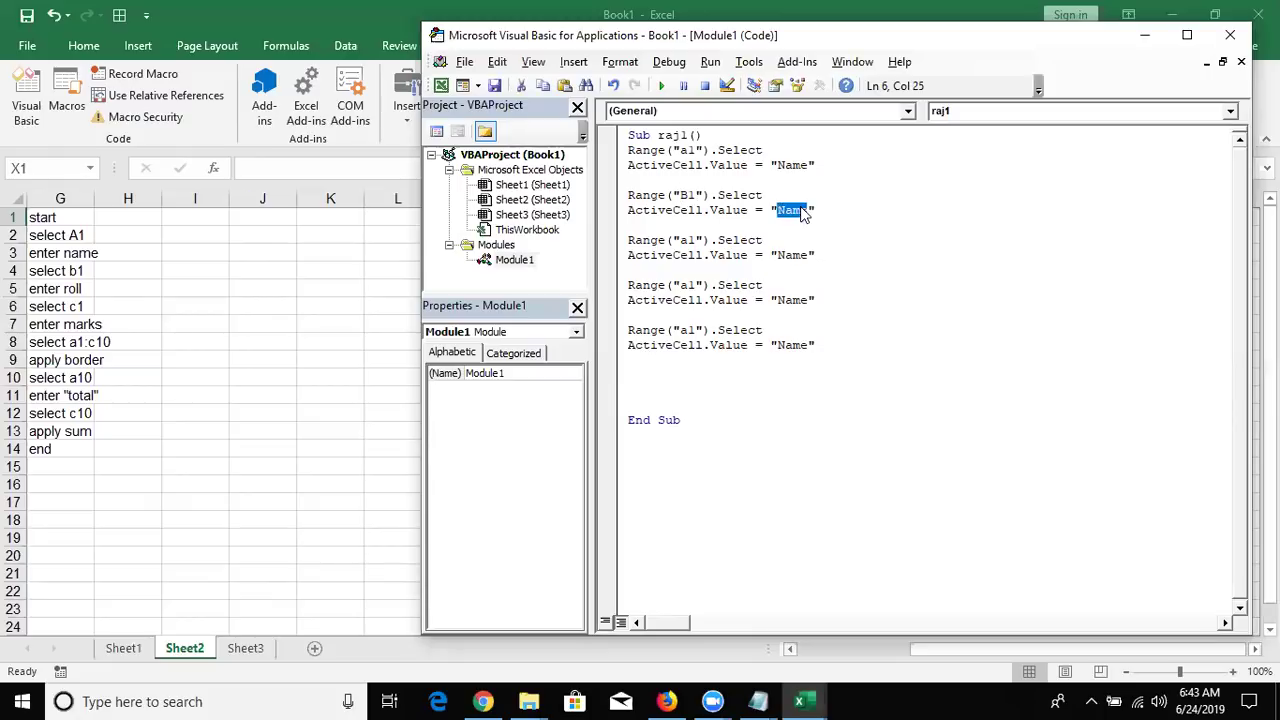
type("roLL")
key("BackSpace")
key("BackSpace")
key("BackSpace")
type("R")
type("OLL")
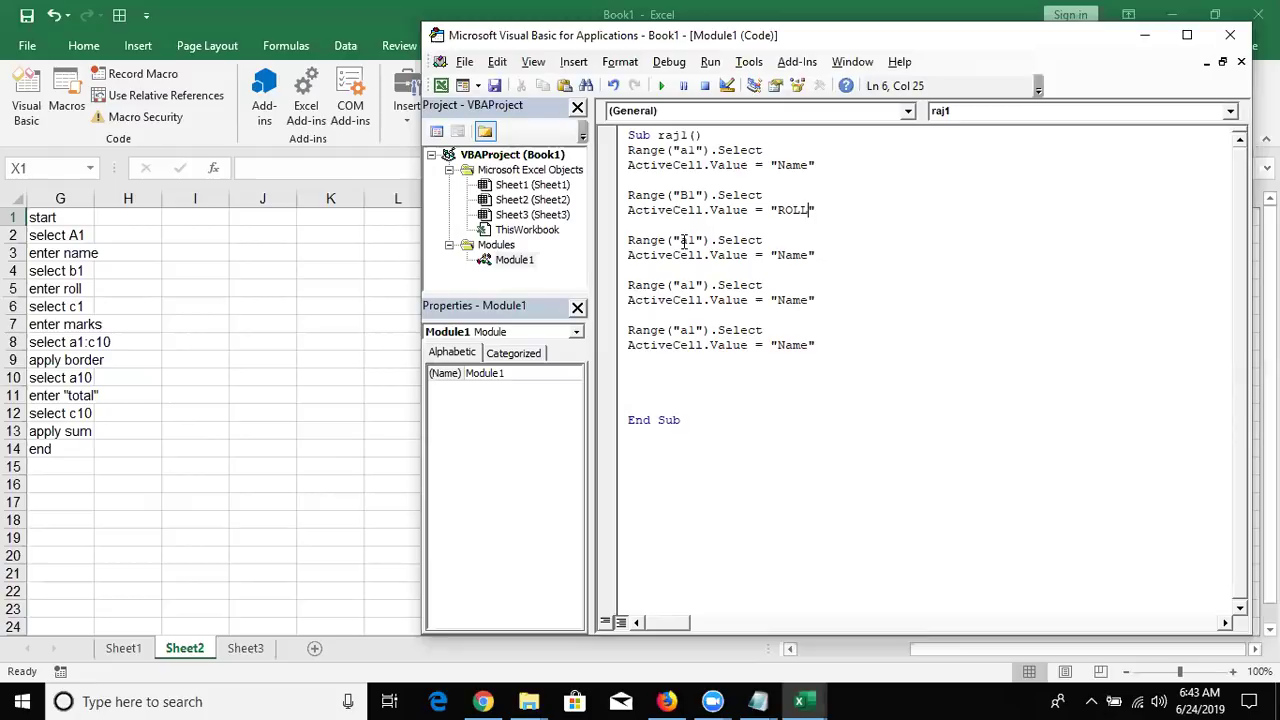
Edit the third copy to select C1 and write "Mark".
left_click(690, 240)
key("shift+Left")
type("C")
double_click(785, 256)
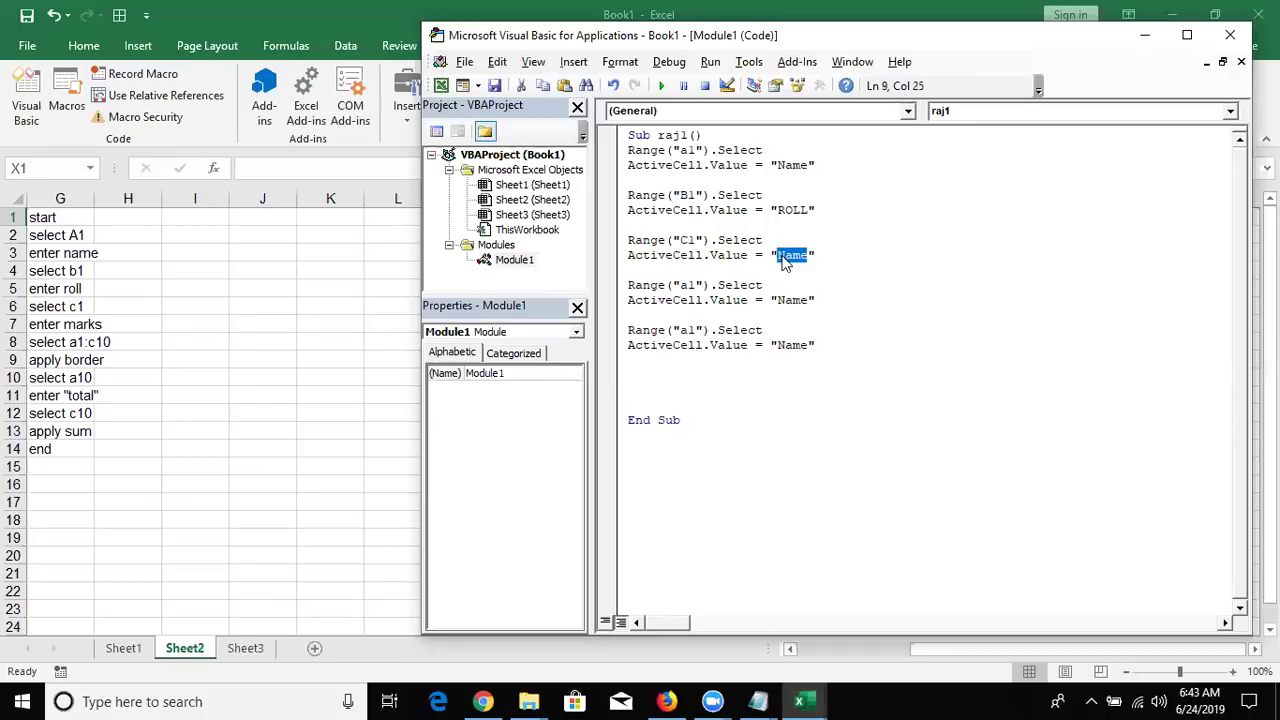
key("Up")
type("MAR")
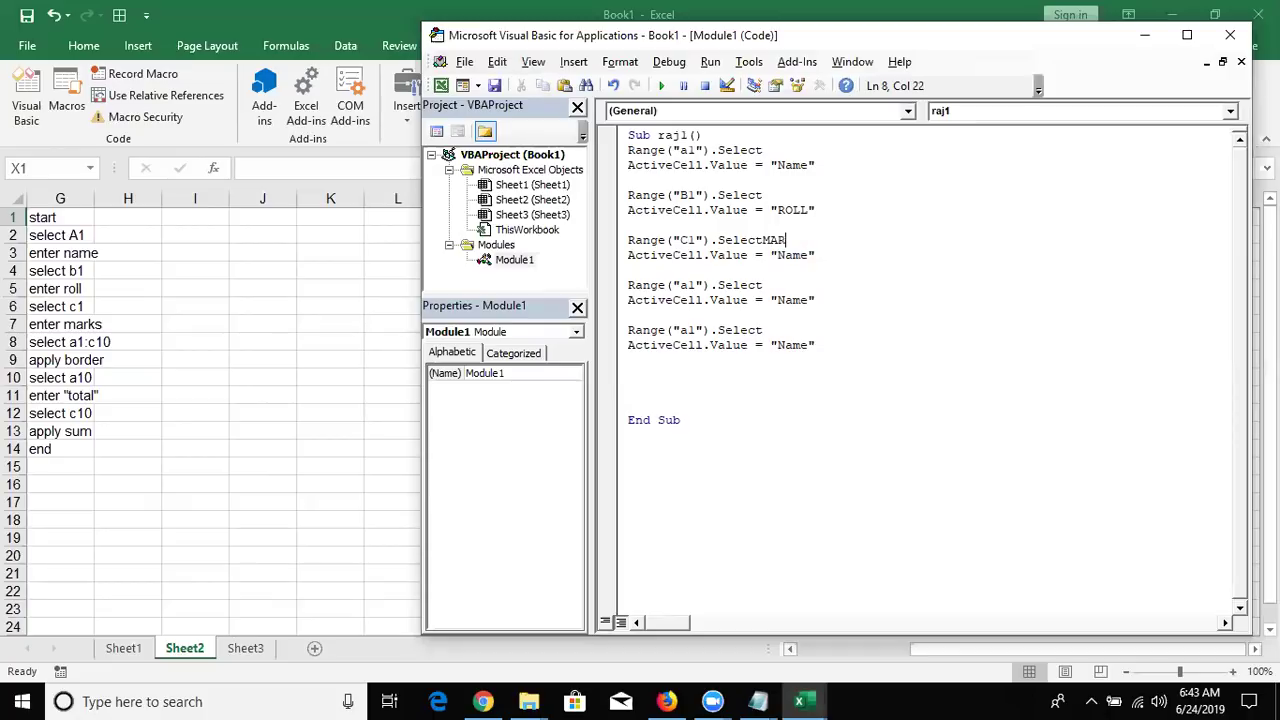
type("K")
key("ctrl+z")
left_click(787, 257)
double_click(787, 257)
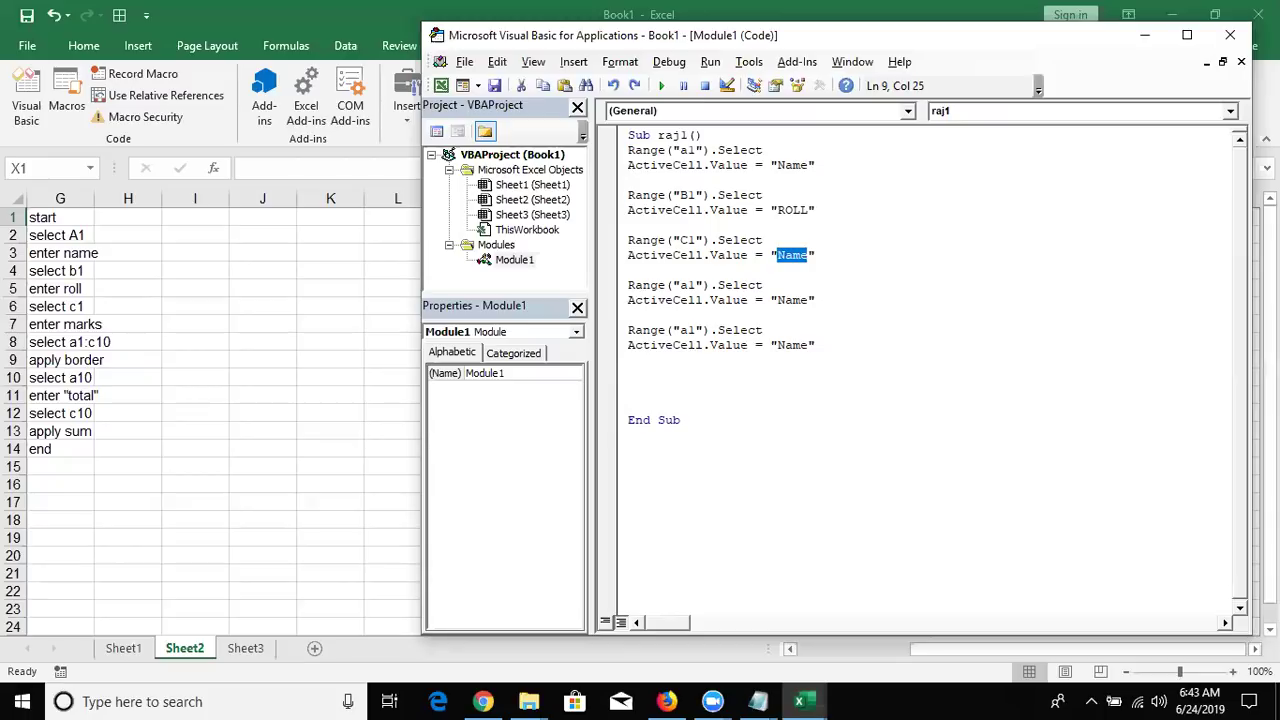
type("m")
key("BackSpace")
type("M")
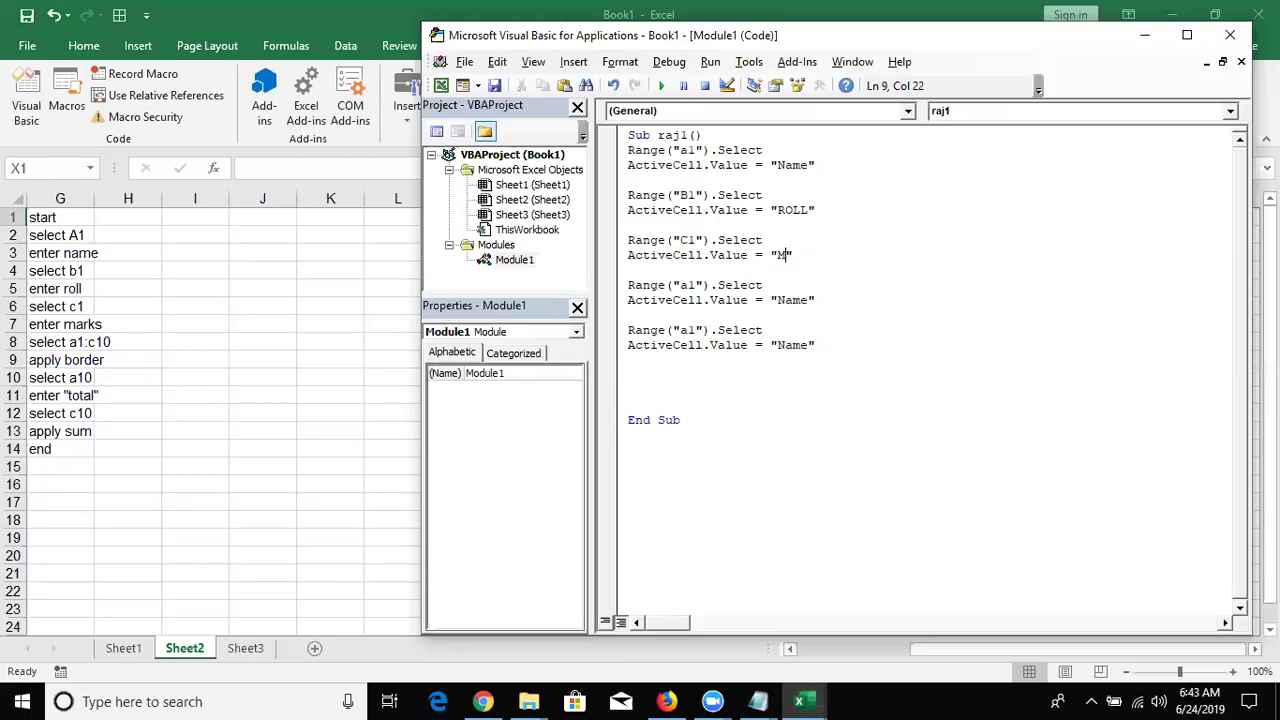
type("a")
type("rk")
Leave two blank lines below the Mark lines for the next statements.
left_click(628, 270)
key("Return")
key("Return")
key("Return")
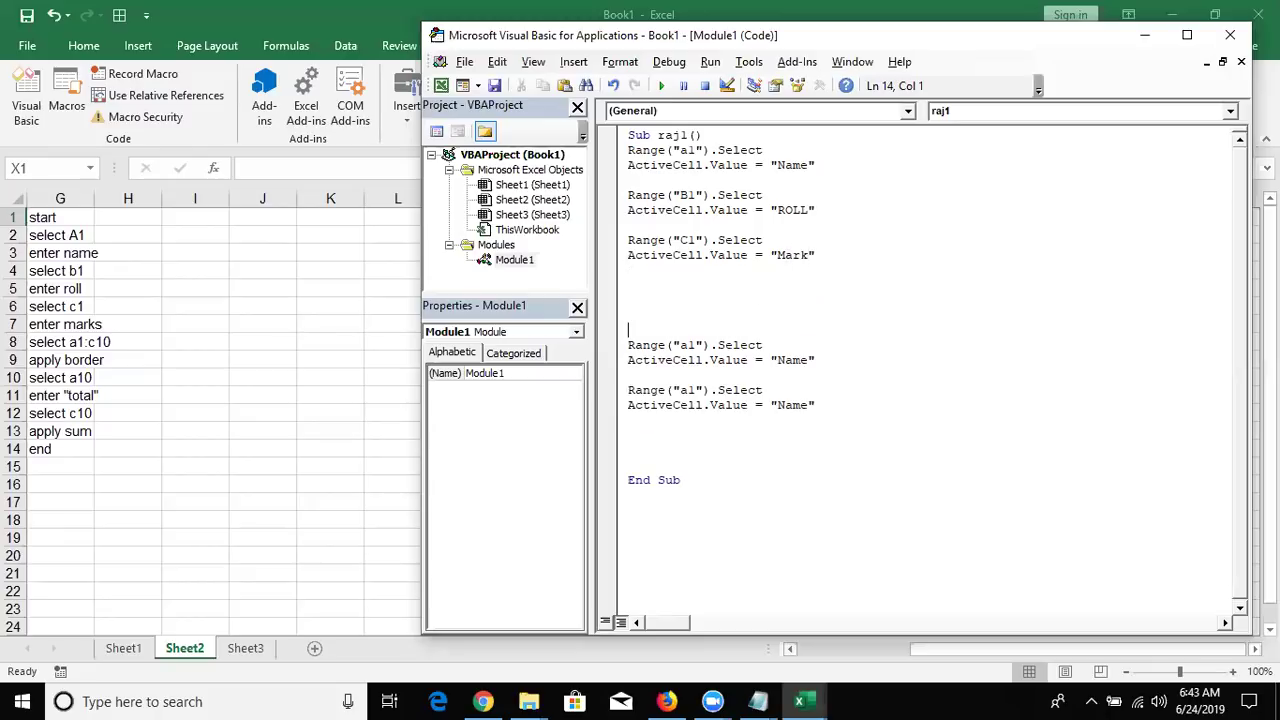
key("Return")
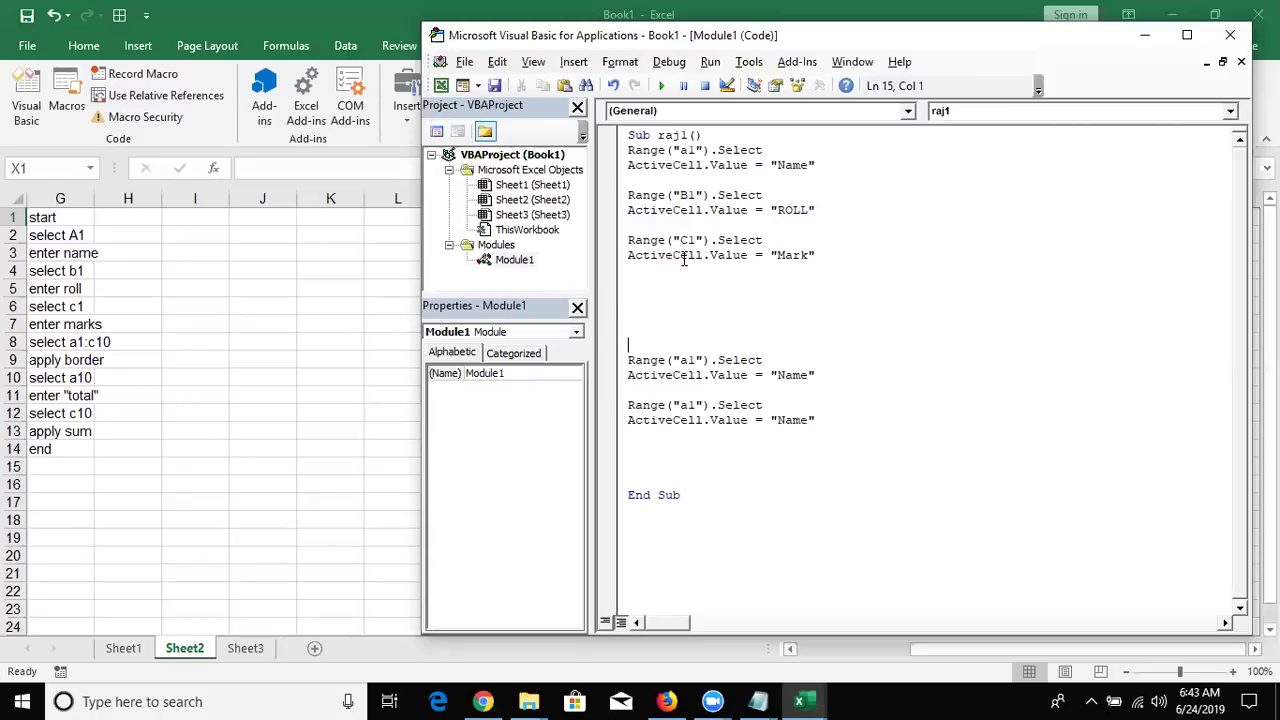
Add a Range("A1:a10").Select statement below the heading lines.
left_click(629, 297)
type("rang")
type("e")
type("(\"A")
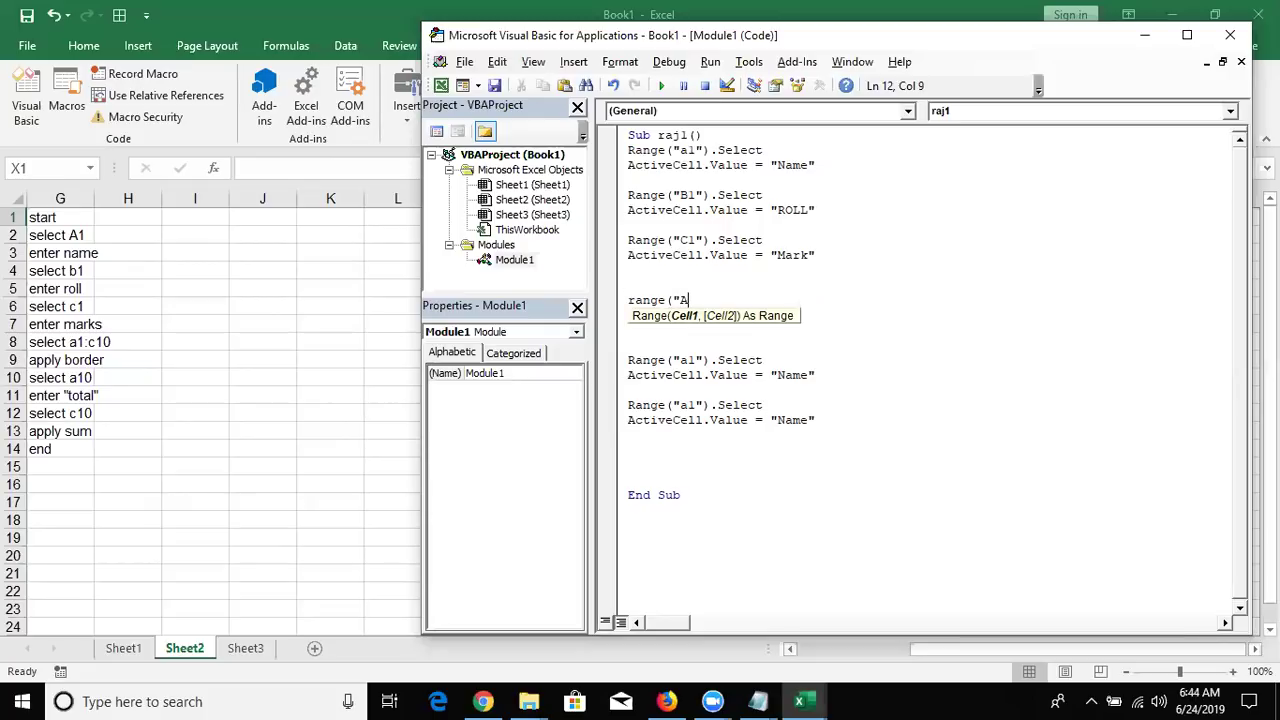
type("1:")
type("a10\"")
type(").")
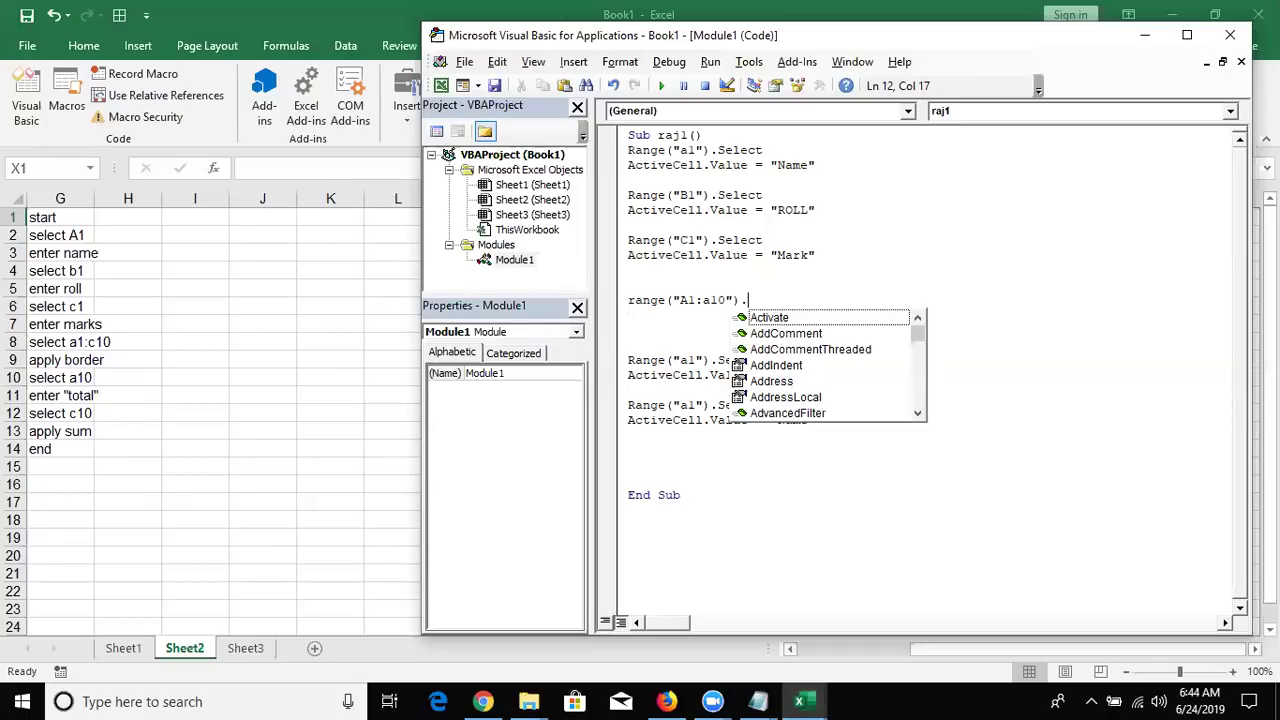
type("se")
key("Tab")
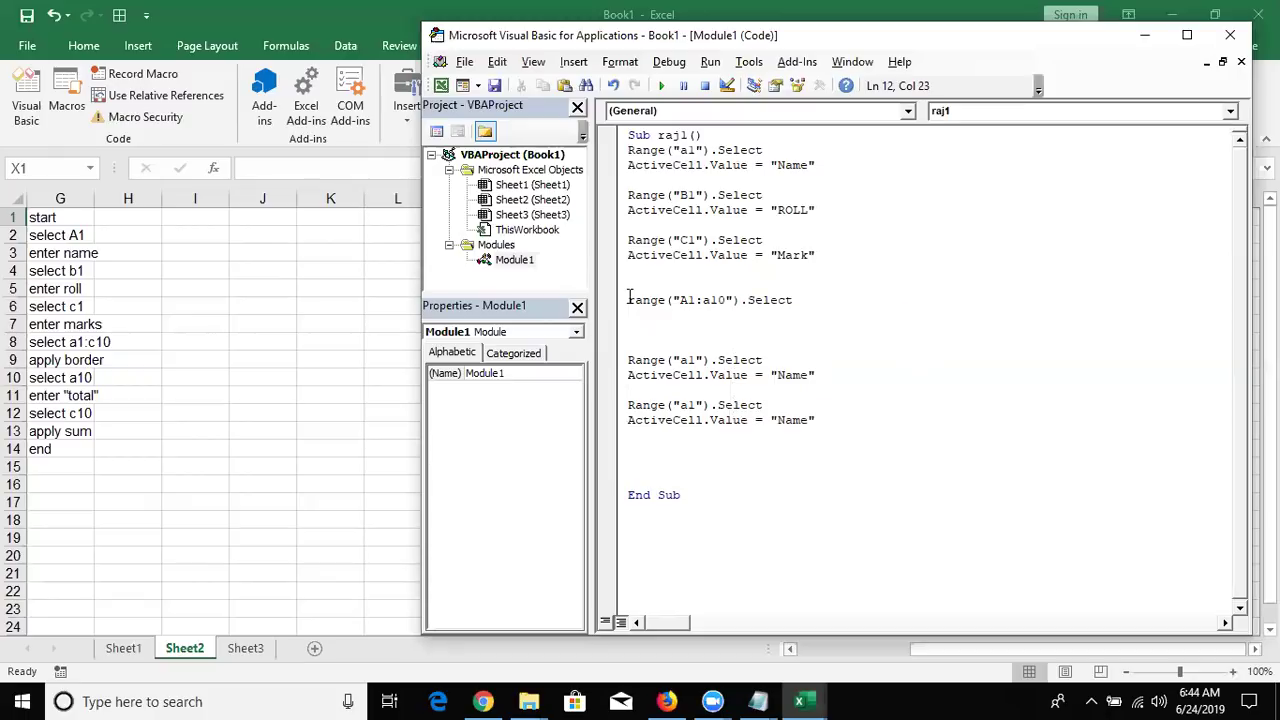
key("Return")
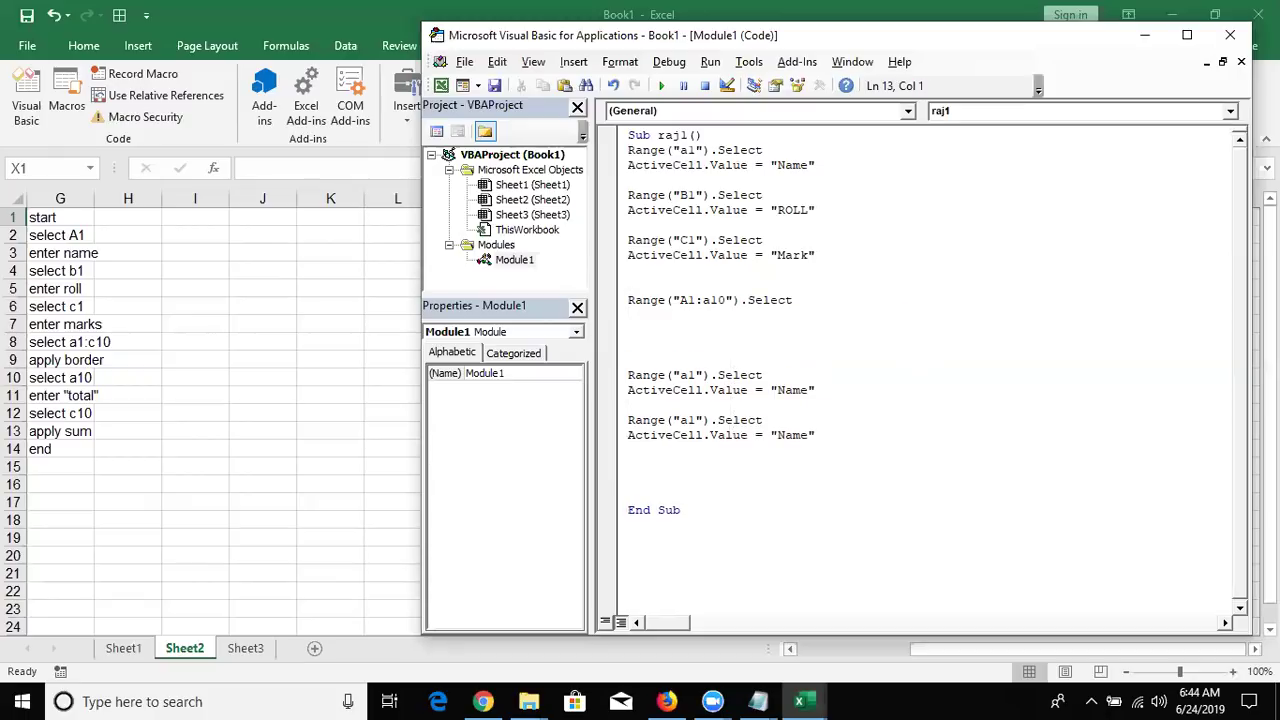
type("sel")
key("BackSpace")
key("BackSpace")
Change the range to A1:c10 and begin a selection. statement on a new line.
key("BackSpace")
left_click(709, 301)
key("BackSpace")
type("c")
left_click(685, 317)
key("Return")
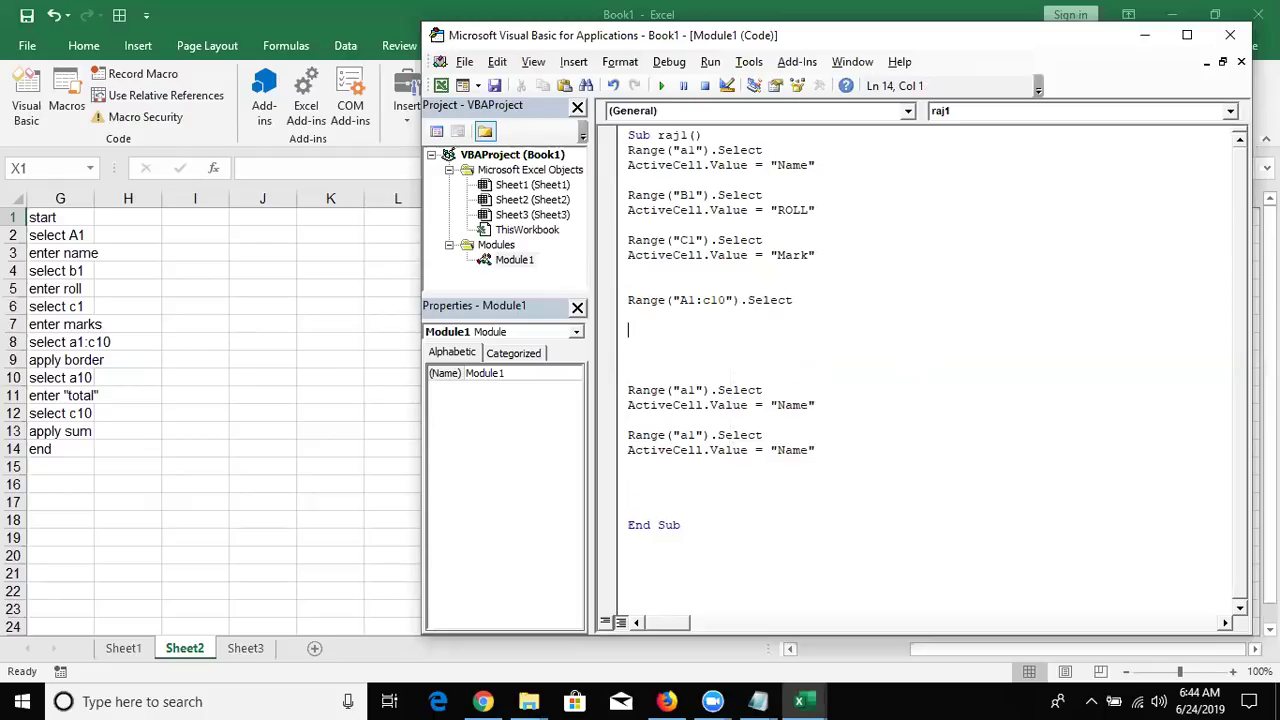
type("sele")
type("ction")
type(".")
Add Selection.Borders.LineStyle = 1 so the selected A1:C10 cells get borders.
type("bo")
type("rde")
type("rs.")
type("line")
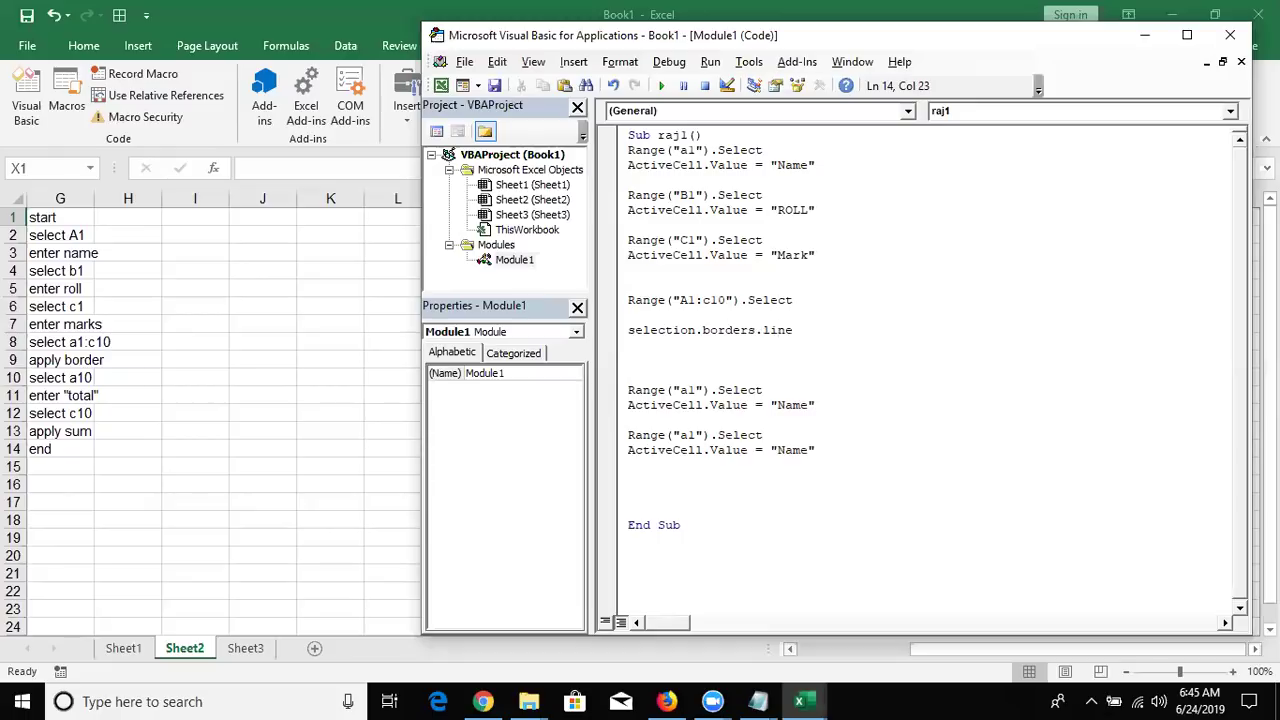
type("sty")
type("le=")
type("1")
key("Return")
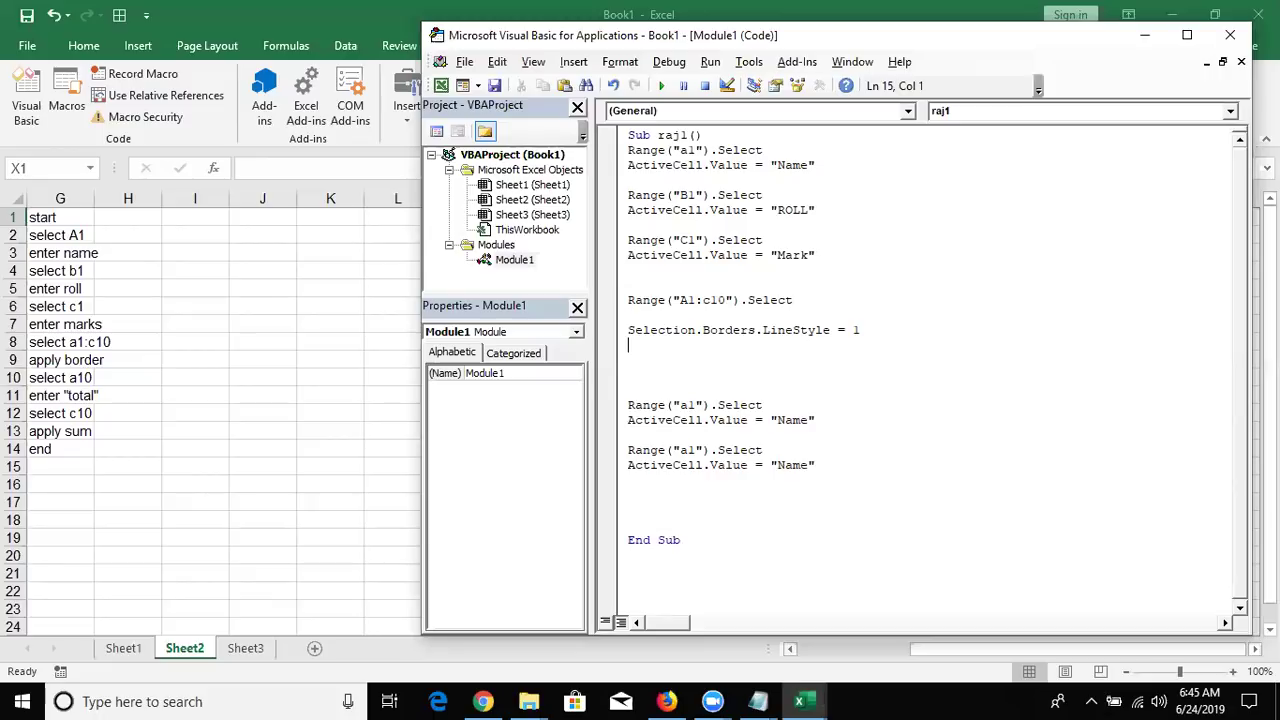
double_click(650, 332)
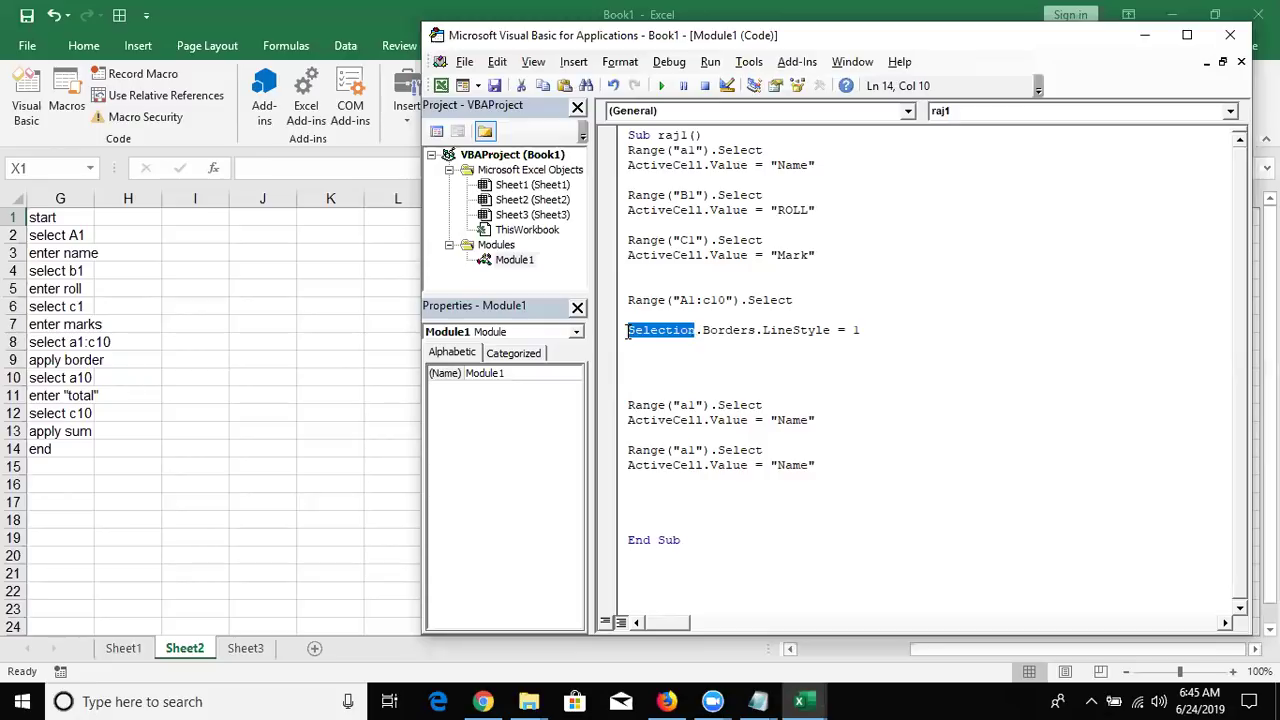
left_click(628, 332)
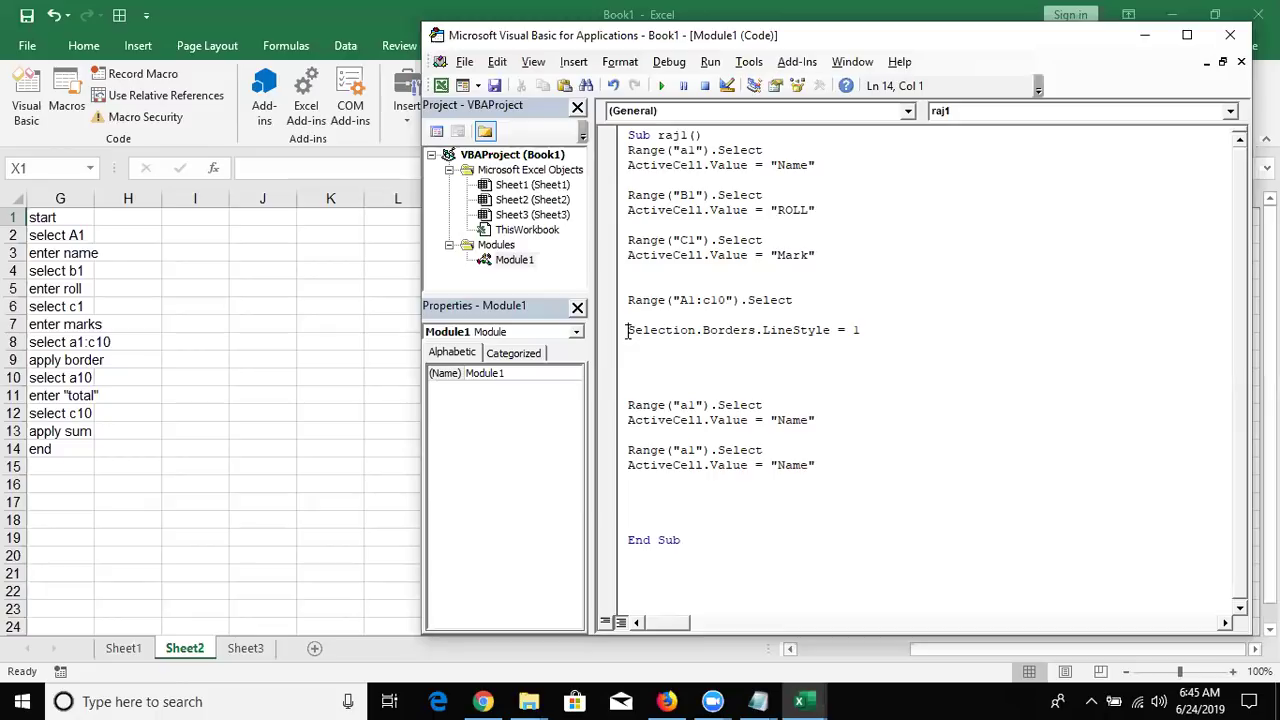
Change the next block's Range("a1") reference to Range("a10").
key("Down")
left_click(698, 405)
type("0")
left_click(674, 332)
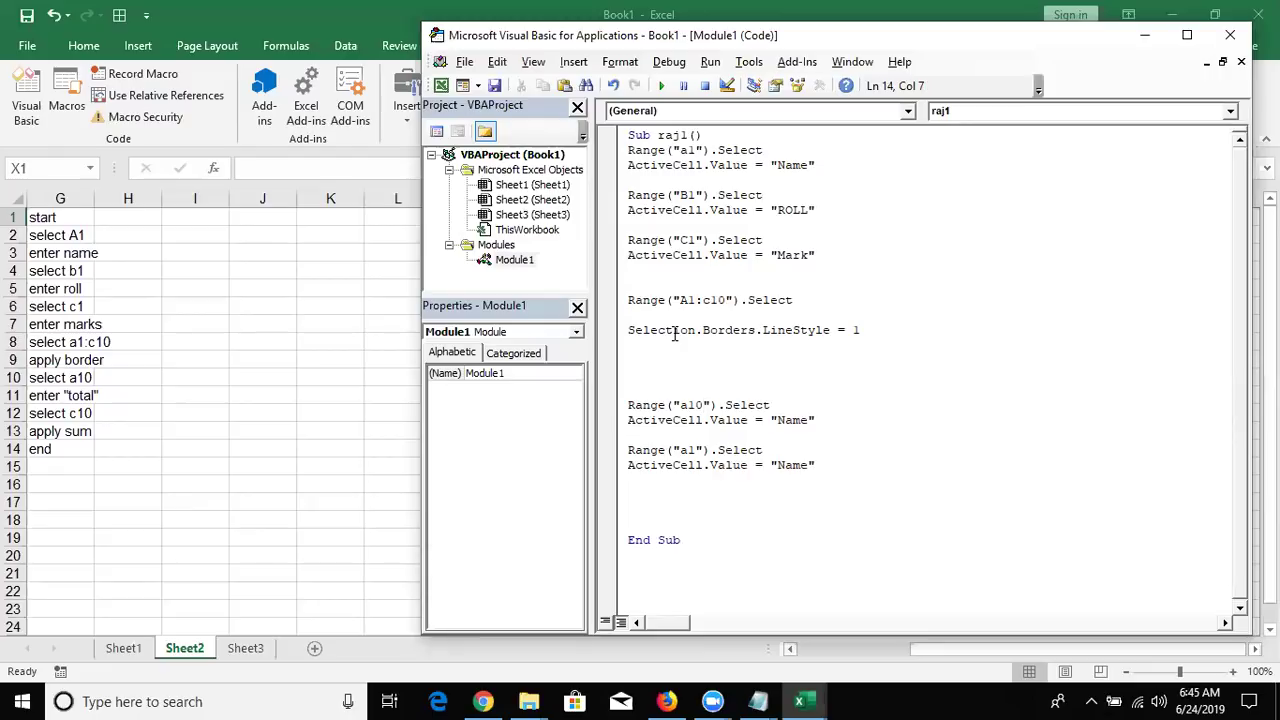
double_click(729, 332)
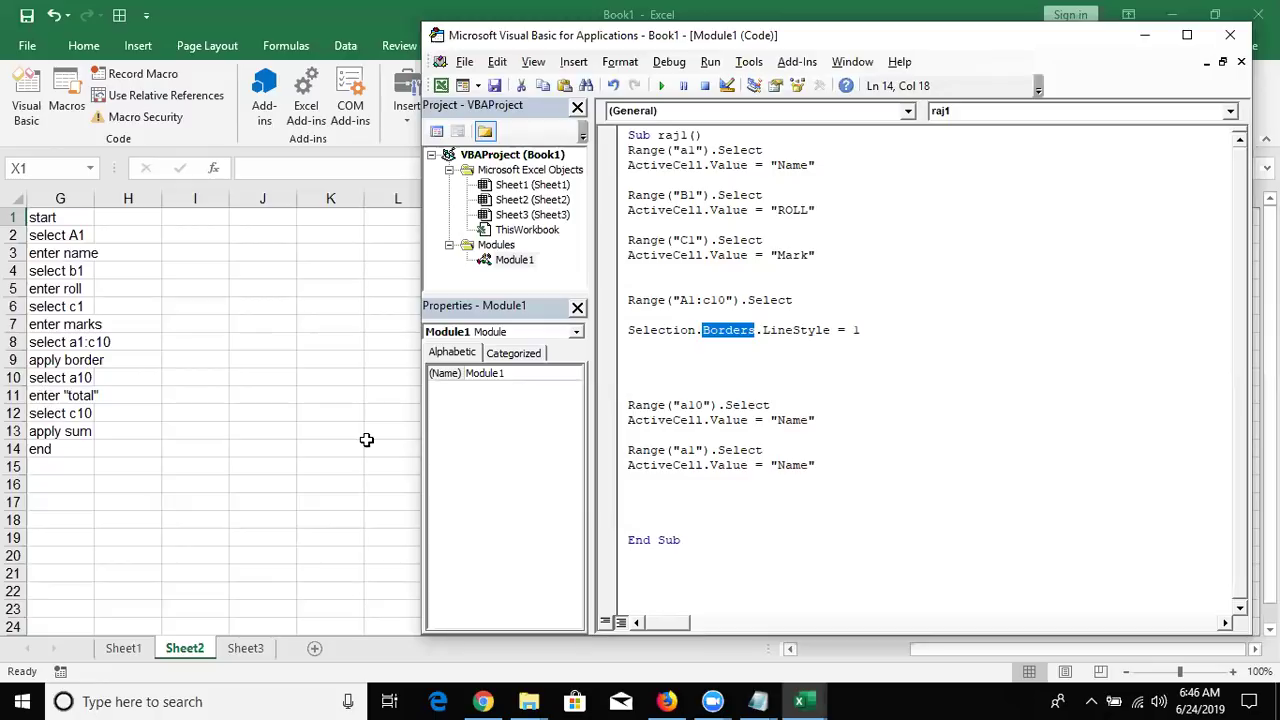
Make the A10 block write 'Total' and retarget the last block to c10 with value "=sum(c2:c9)".
double_click(791, 421)
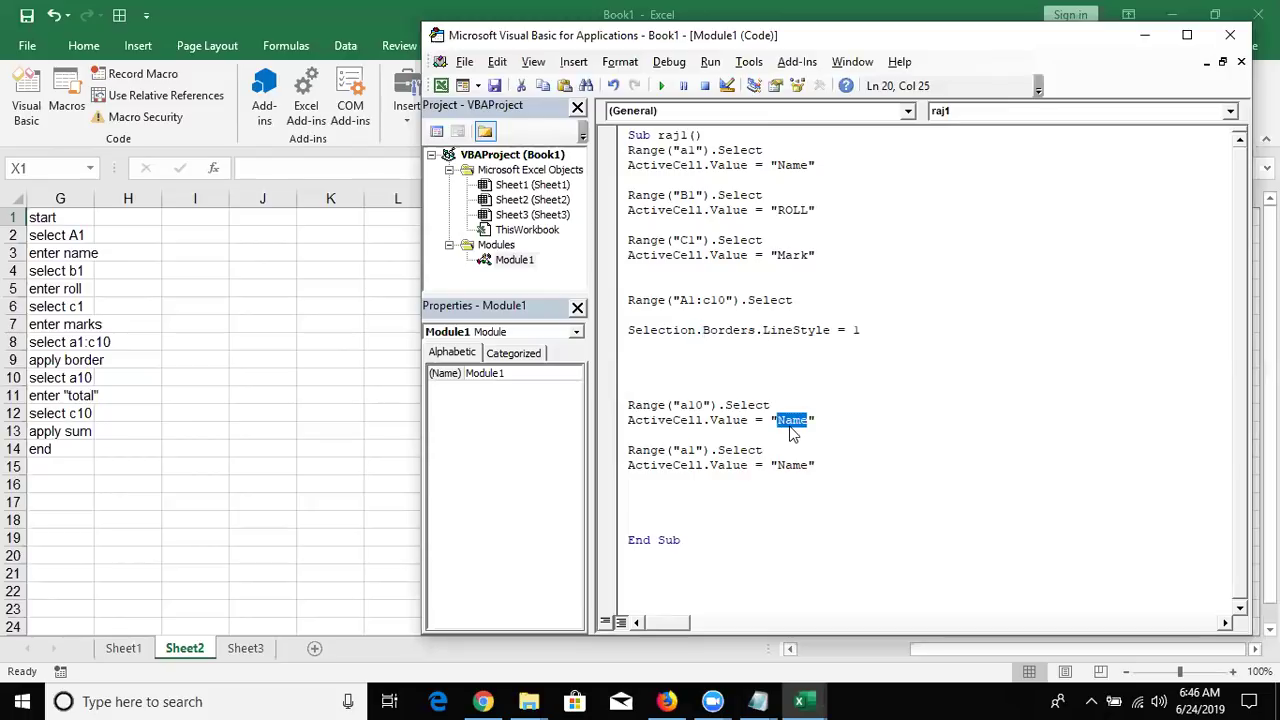
type("Tota")
type("l")
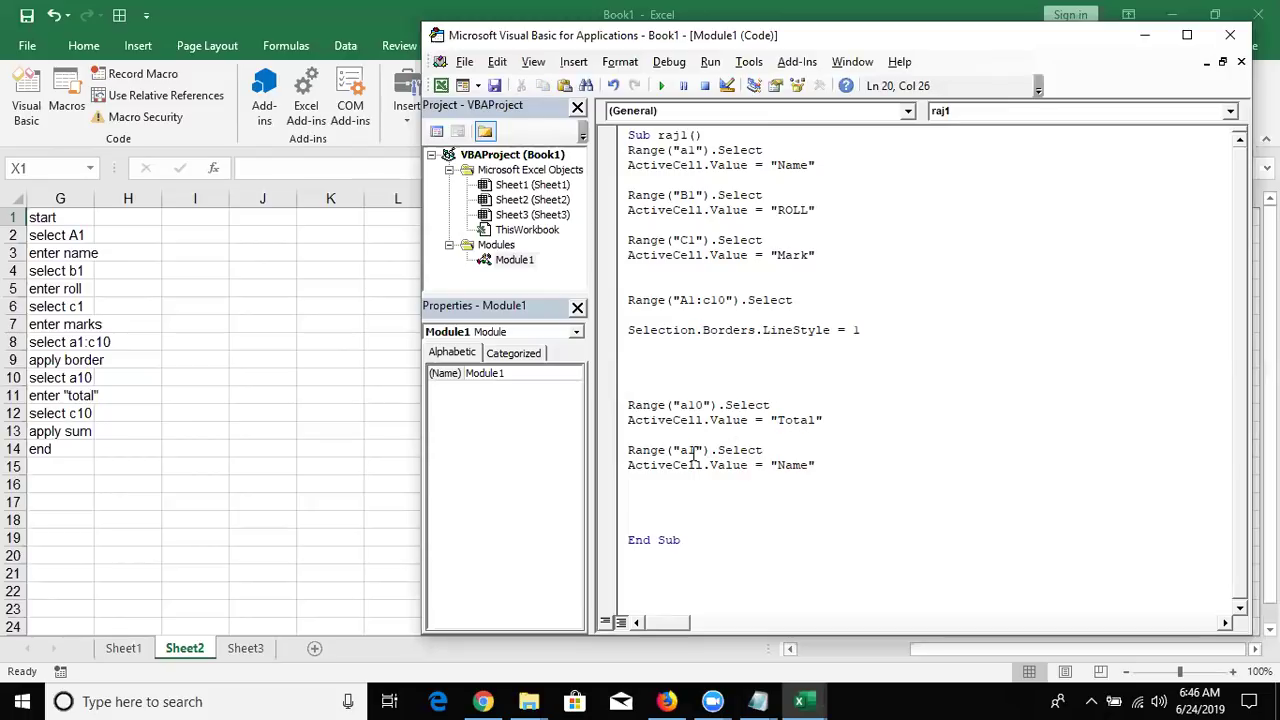
left_click(689, 455)
key("BackSpace")
type("c")
left_click(697, 450)
type("0")
double_click(798, 465)
type("=")
type("sum")
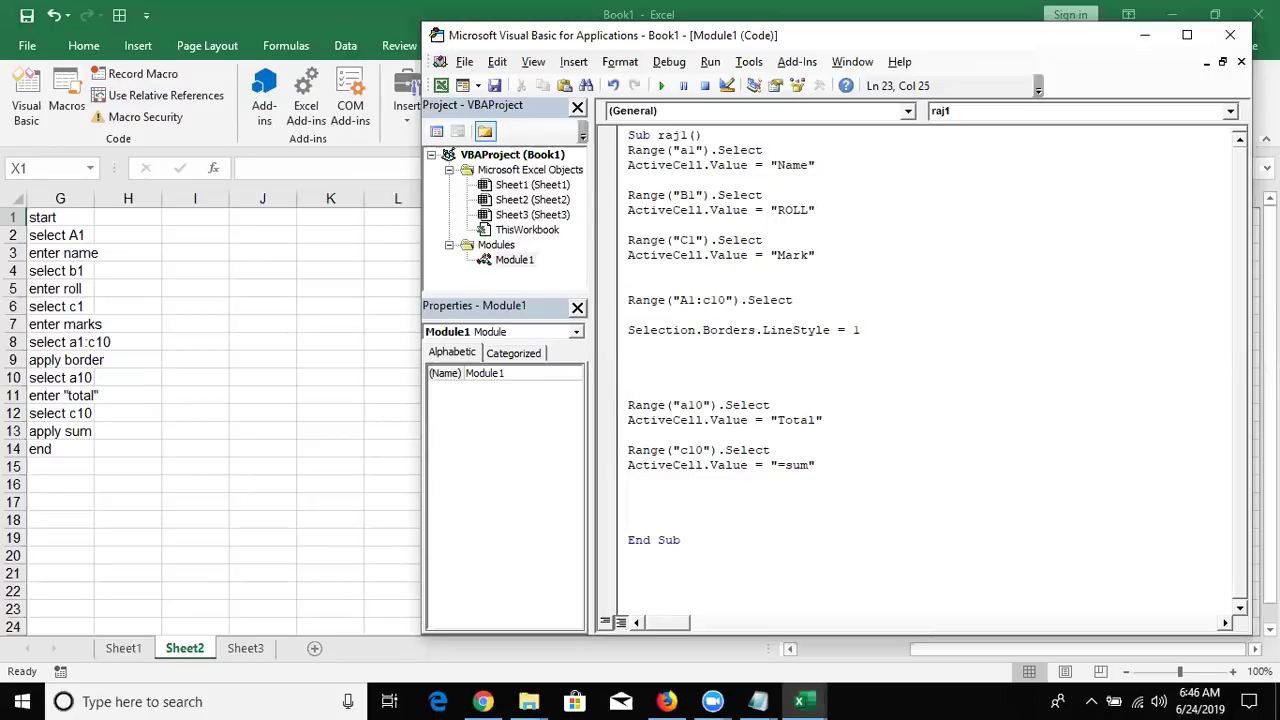
type("(")
type("c2:")
type("c9")
type(")\"")
Make Sheet3 active and check the Macros list without running anything.
left_click(808, 513)
left_click(227, 651)
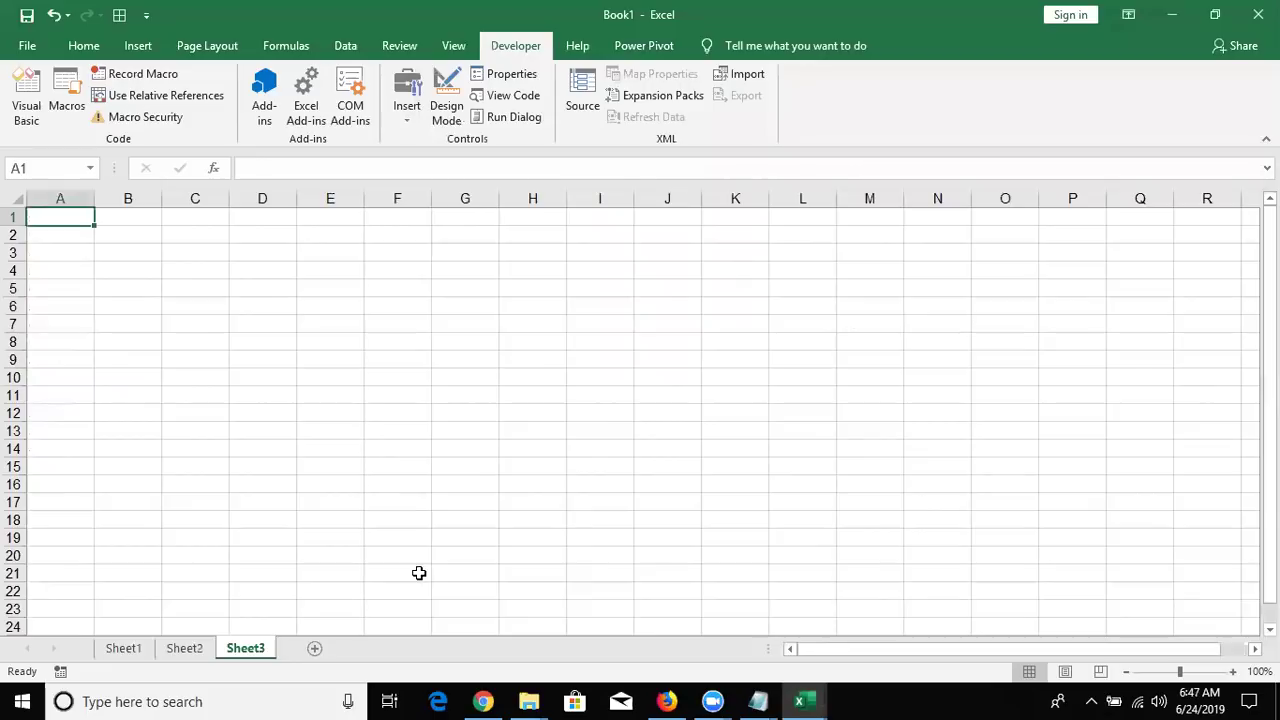
left_click(62, 84)
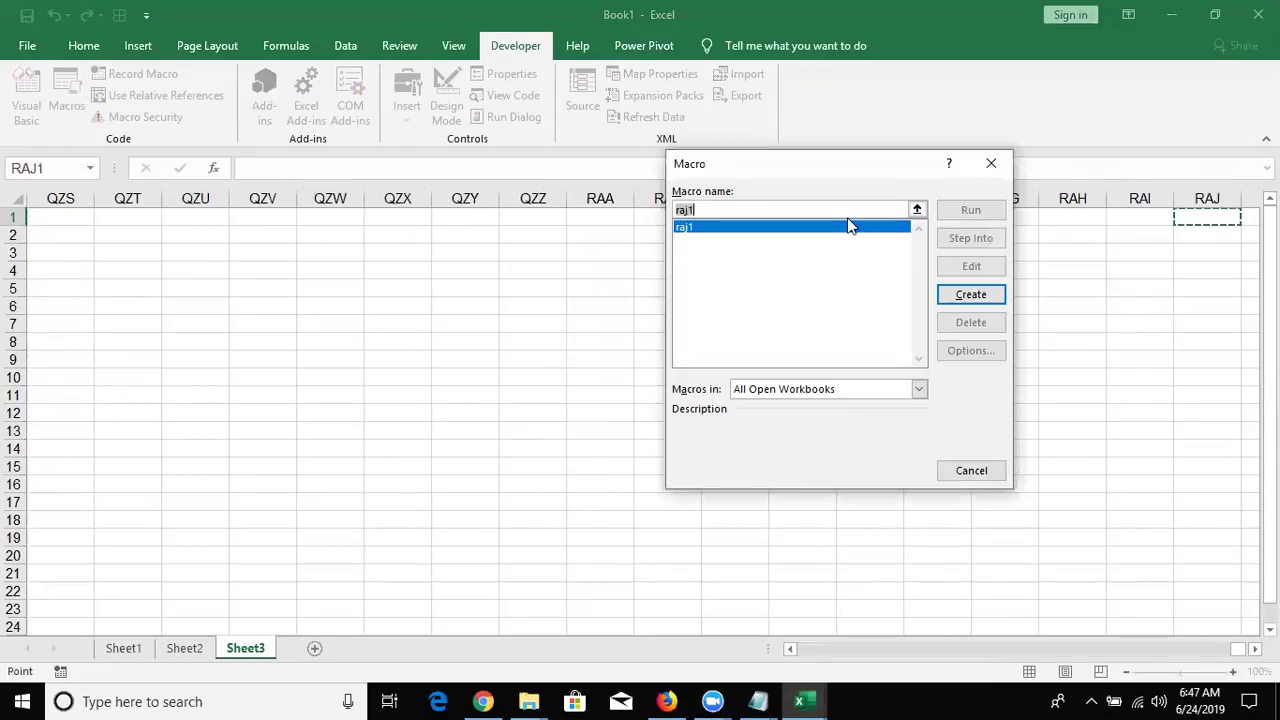
left_click(991, 170)
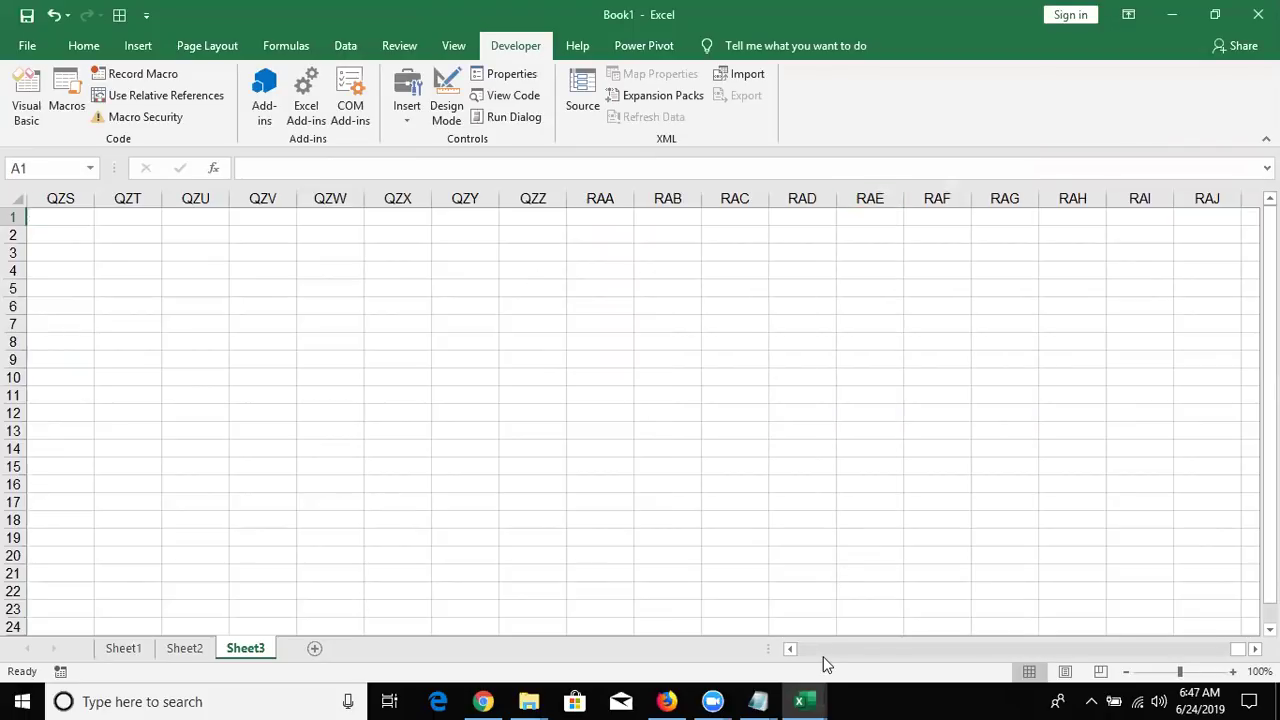
Back in the VBA editor, rename the procedure from raj1 to raj_1.
mouse_move(812, 694)
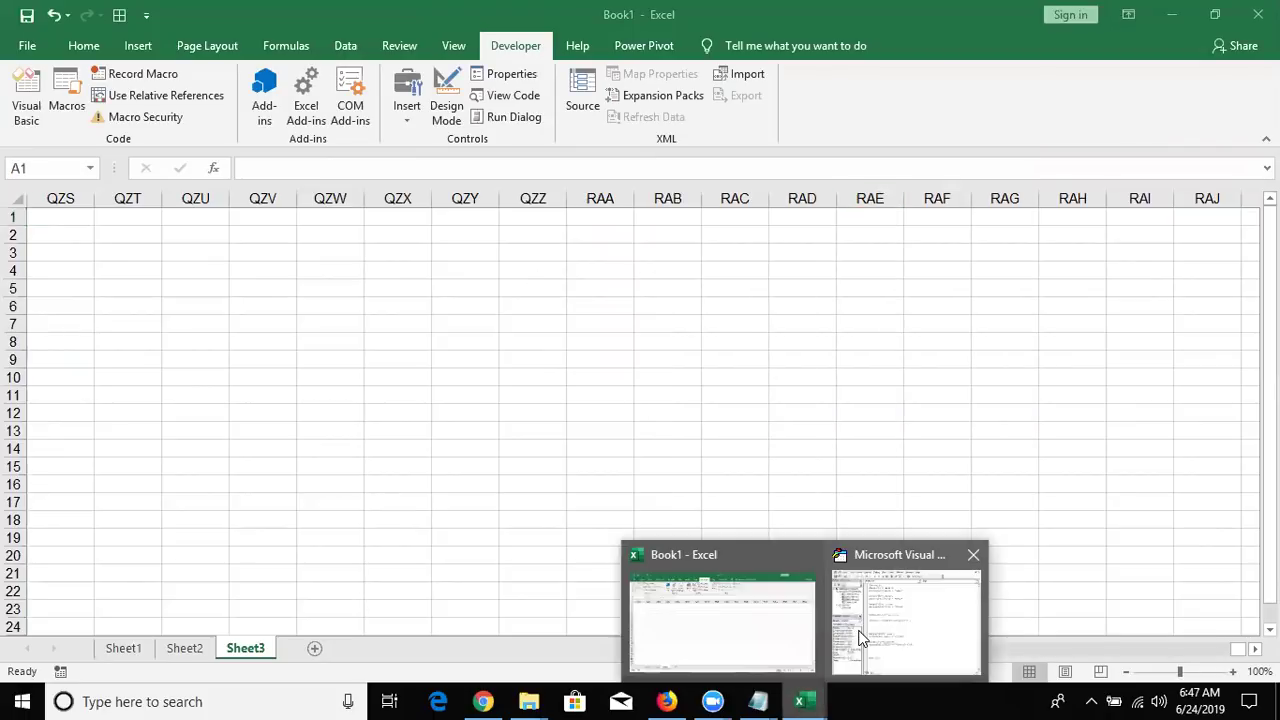
key("alt+F11")
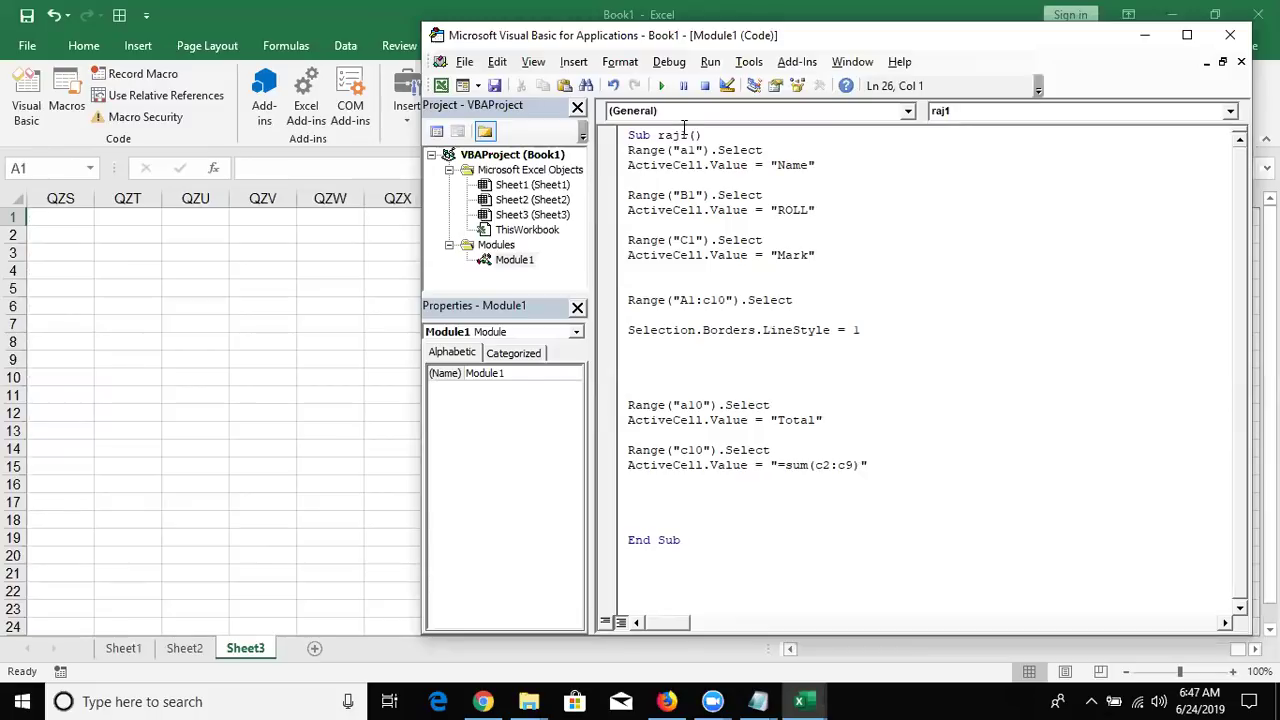
left_click(684, 134)
type("_")
left_click(724, 195)
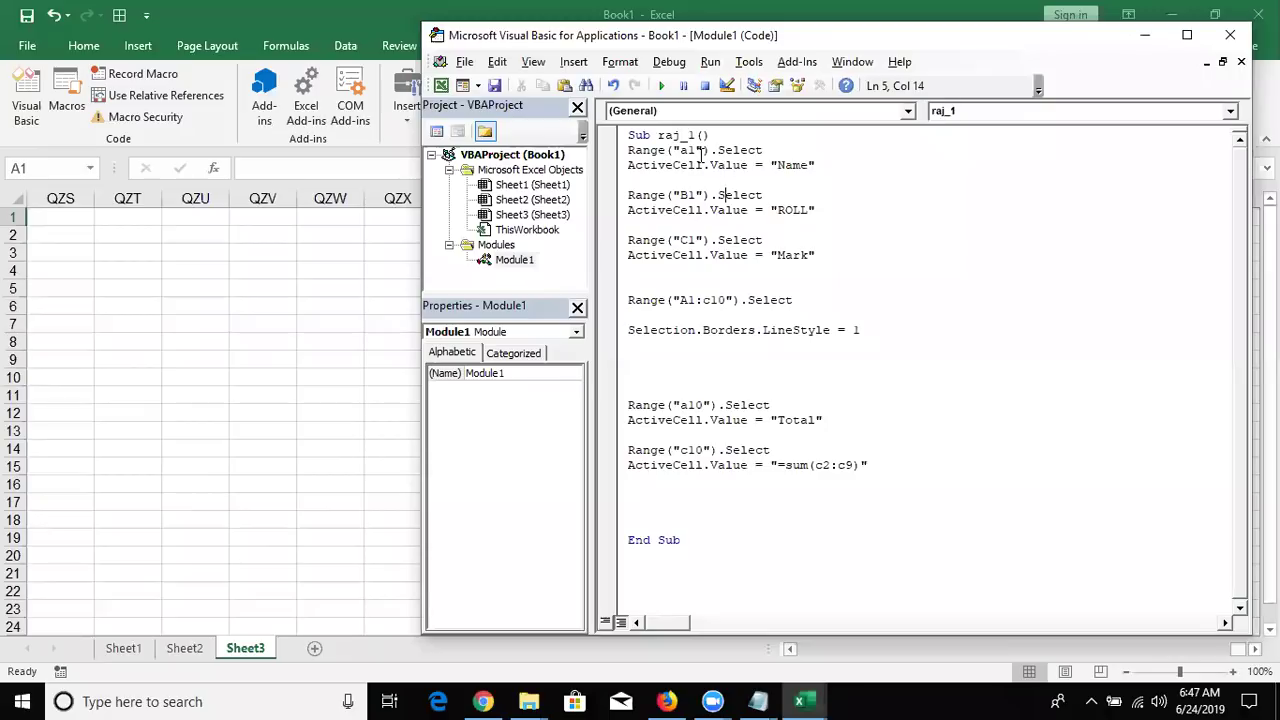
Run raj_1 to build the bordered A1:C10 table with Total and =SUM(C2:C9) on Sheet3.
left_click(662, 87)
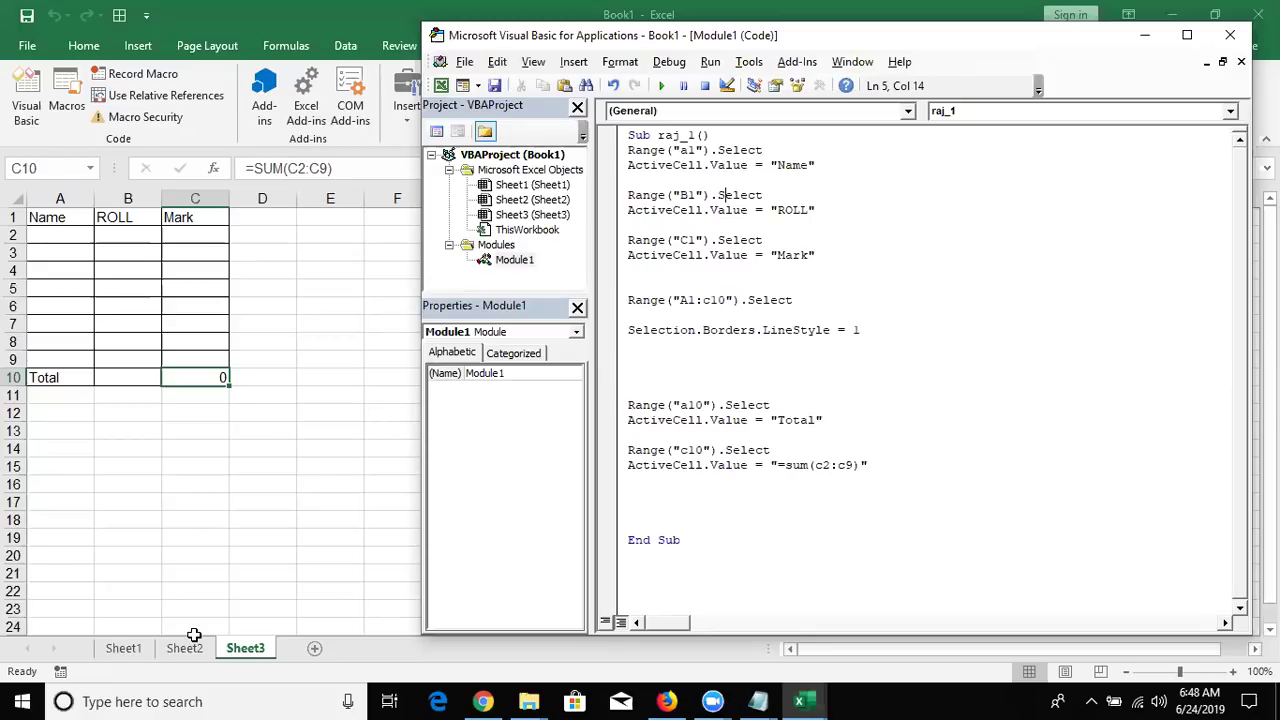
Review the step list on Sheet2, then view the finished bordered table on Sheet3.
left_click(186, 649)
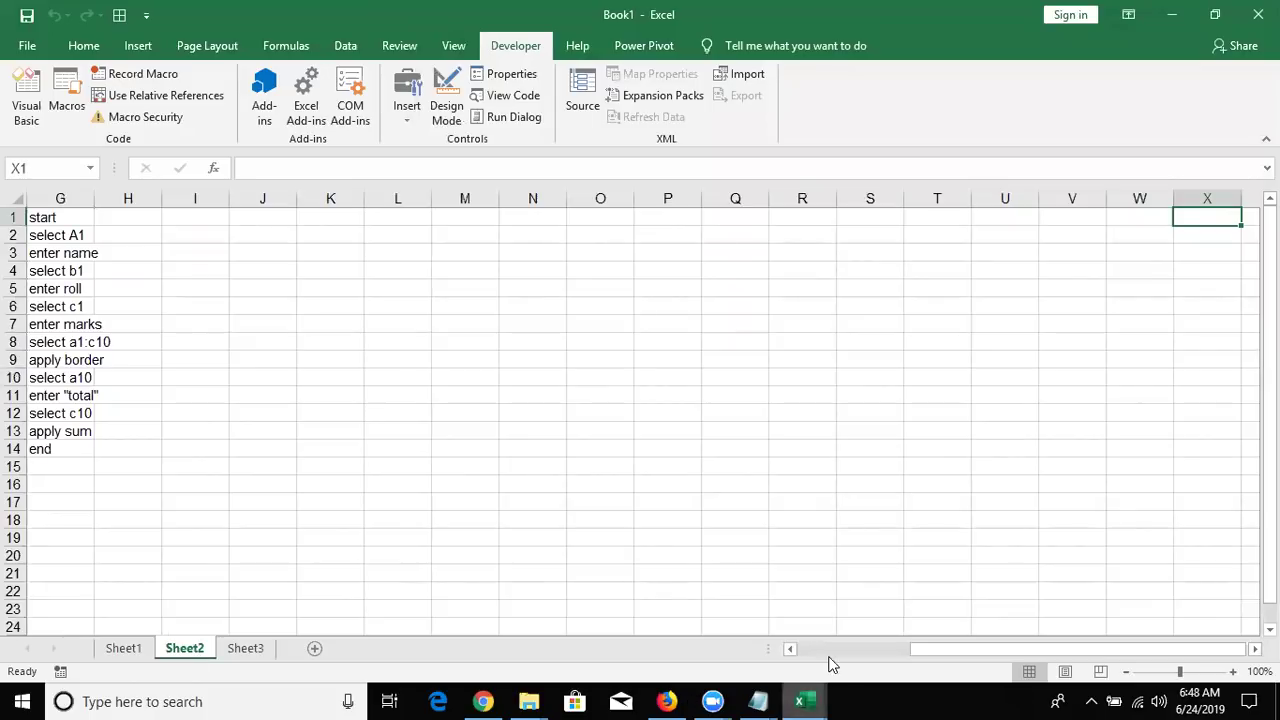
left_click(849, 632)
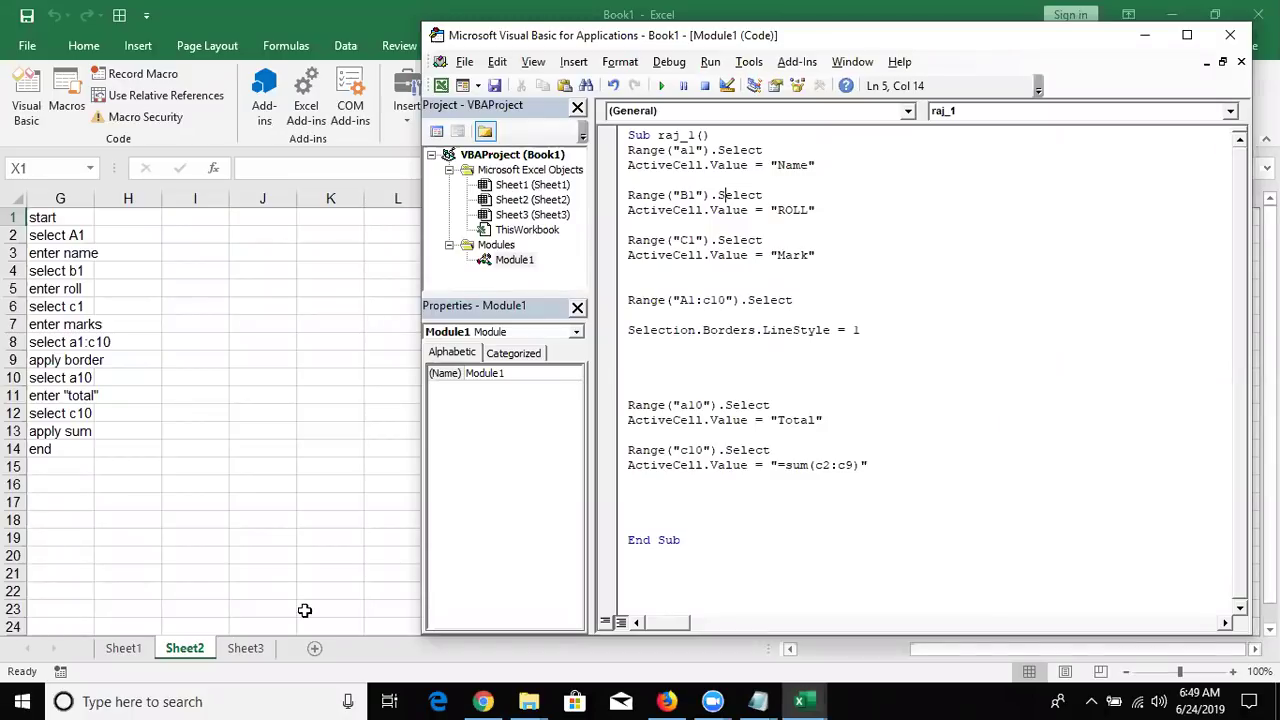
left_click(238, 656)
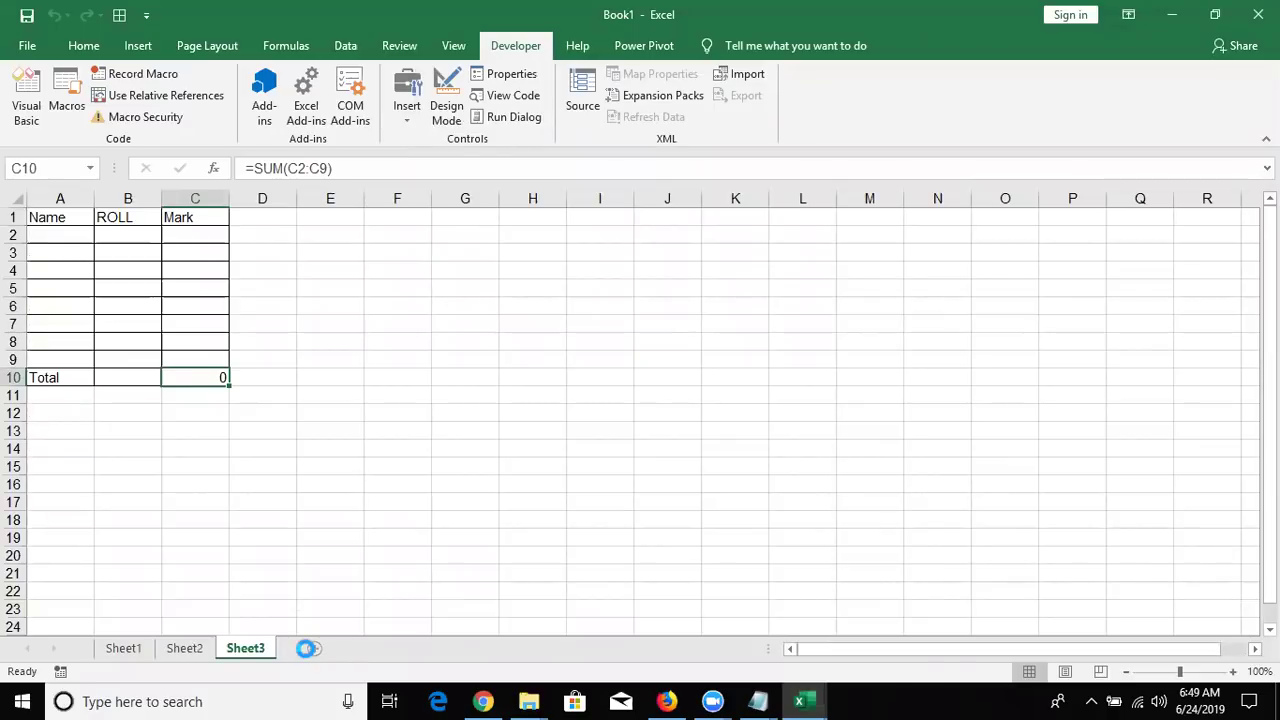
Add a blank Sheet4, move to A2, and bring up Zoom's End/Leave Meeting prompt.
left_click(312, 650)
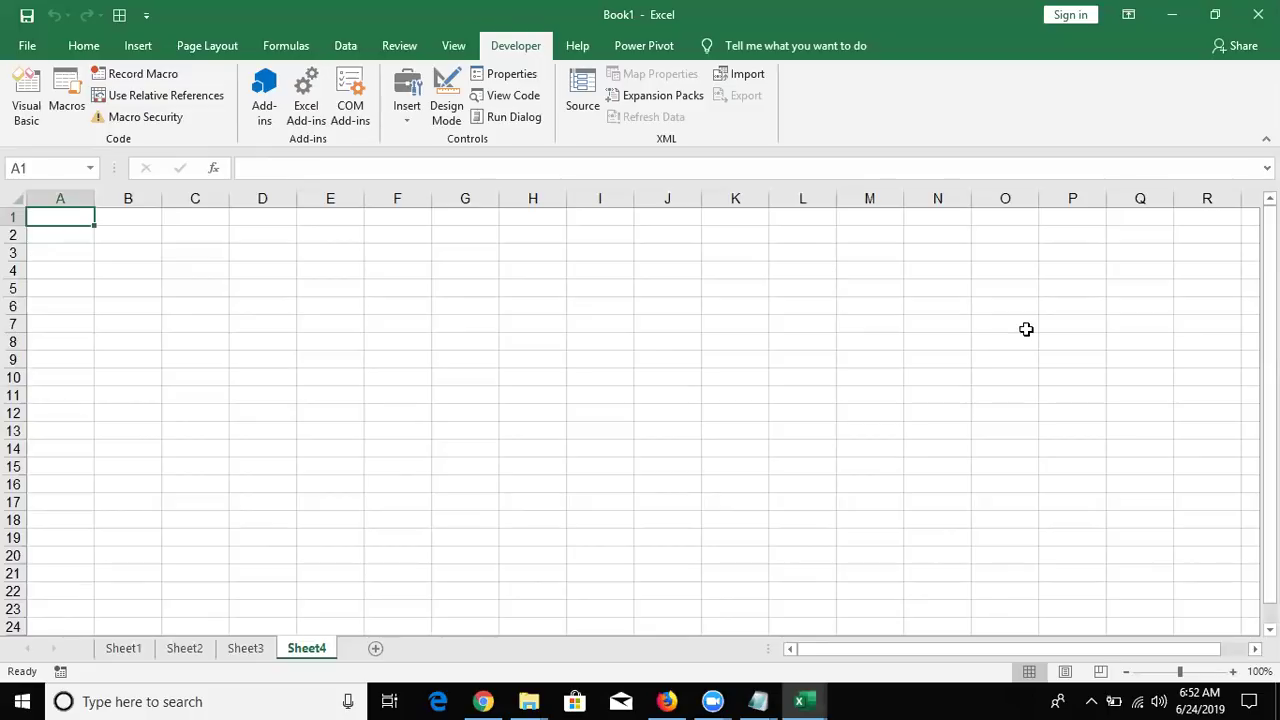
key("Return")
key("alt+q")
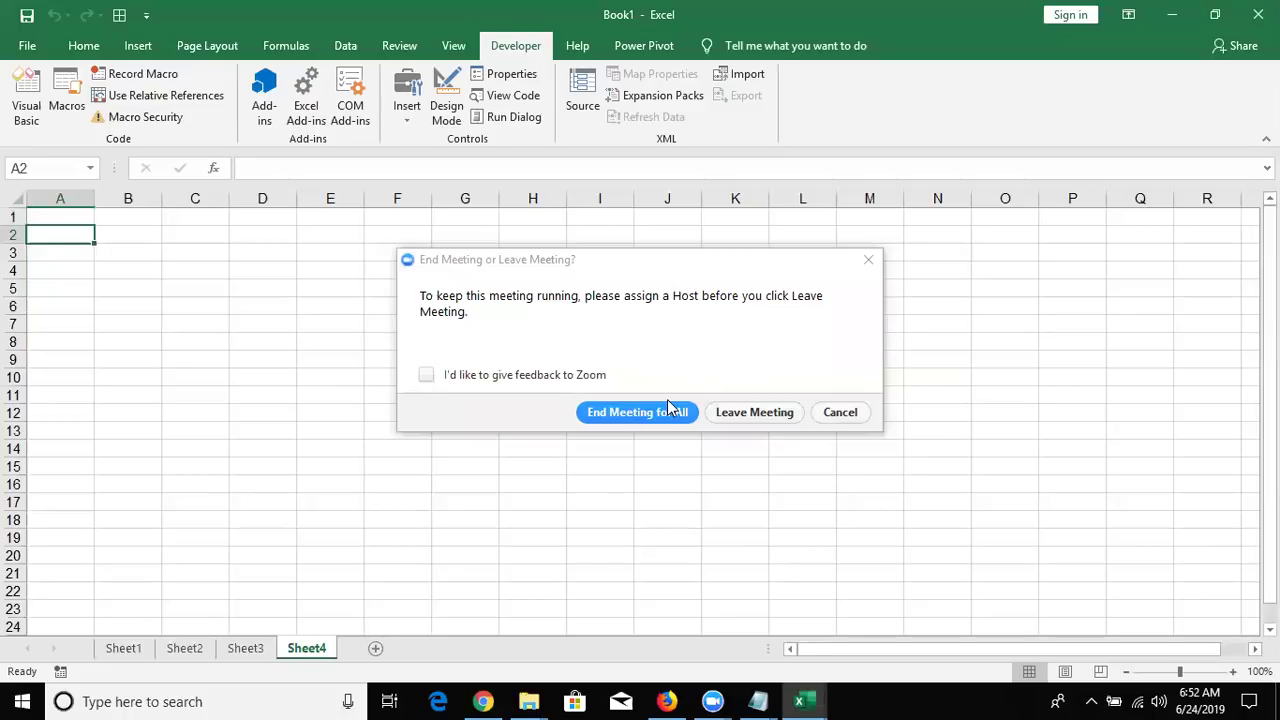